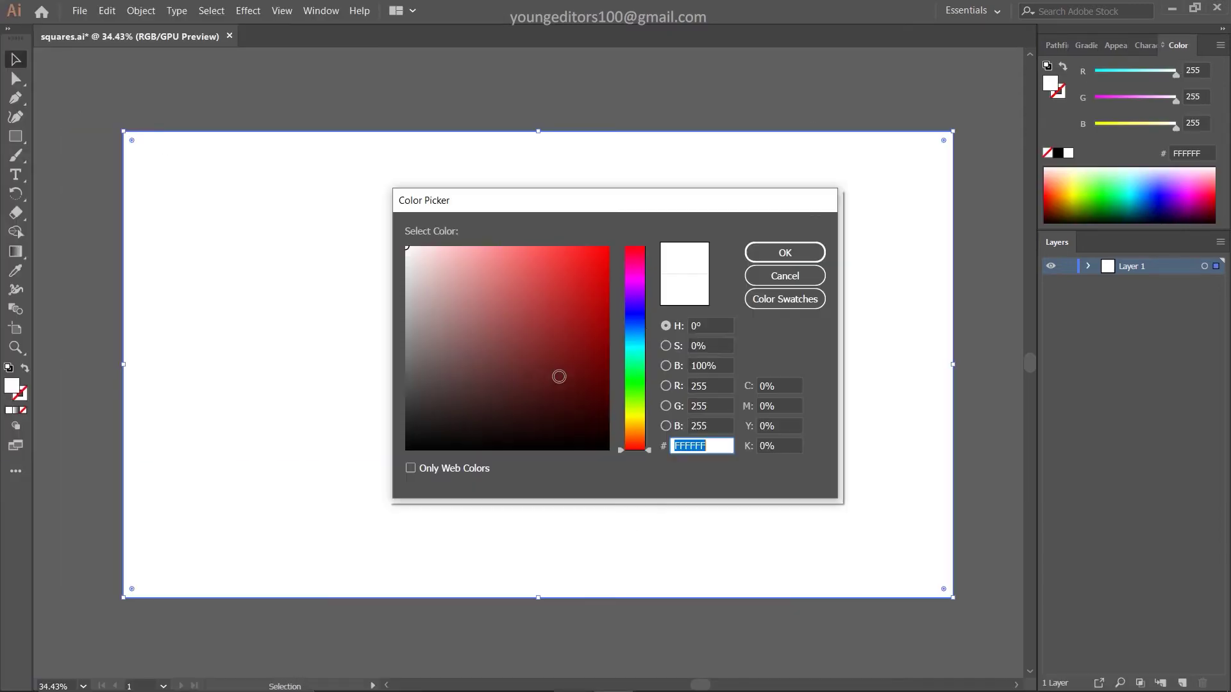
Fill the full-artboard background with dark red 5E0404, then draw a rectangle from the top-left corner
click(784, 253)
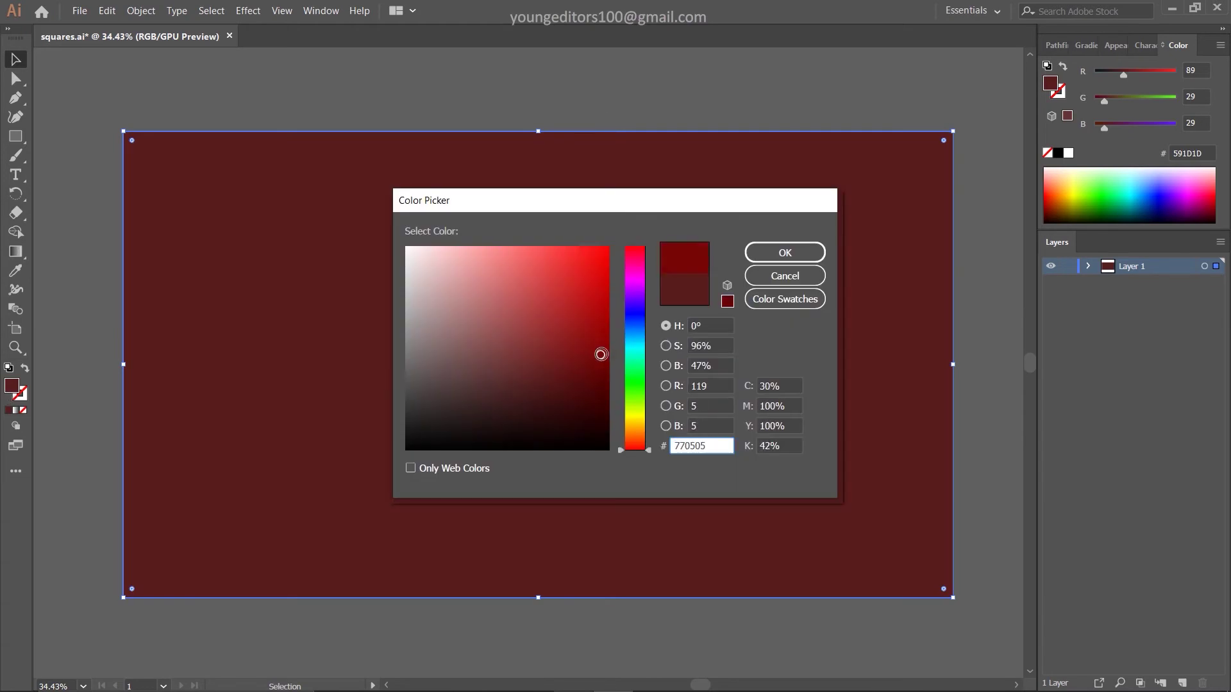
key(Return)
click(667, 99)
key(m)
drag(123, 132, 532, 293)
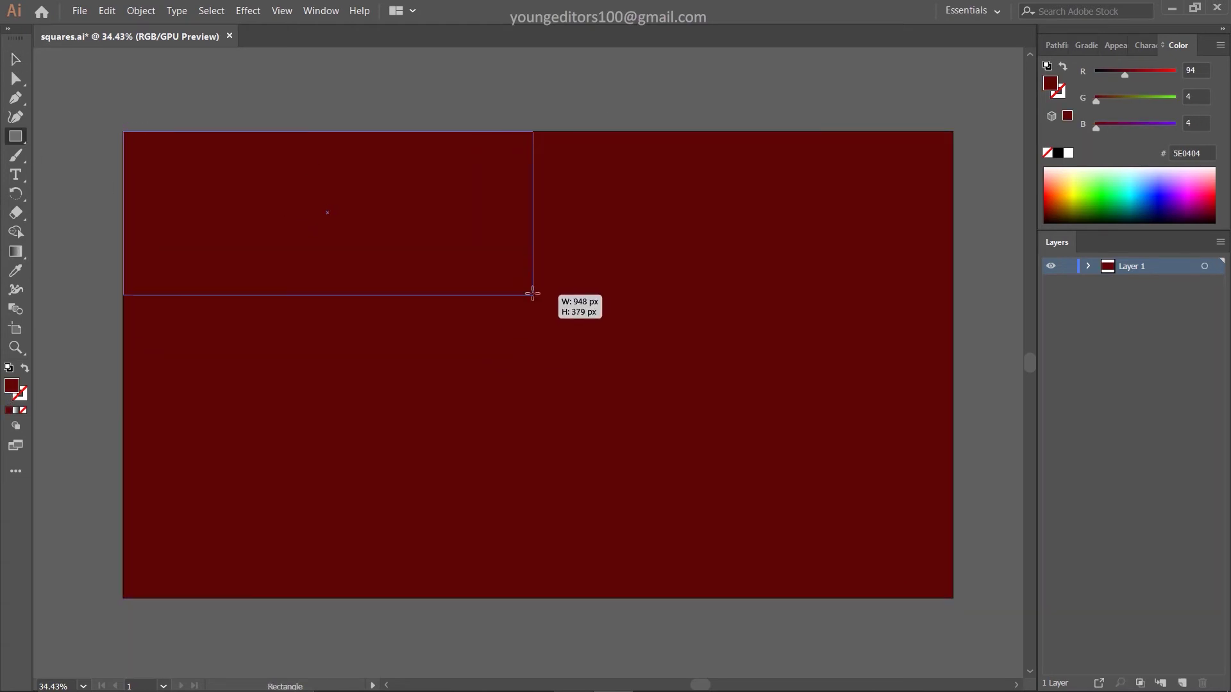
Fill the second rectangle with red 720909
double_click(12, 385)
click(791, 252)
click(248, 10)
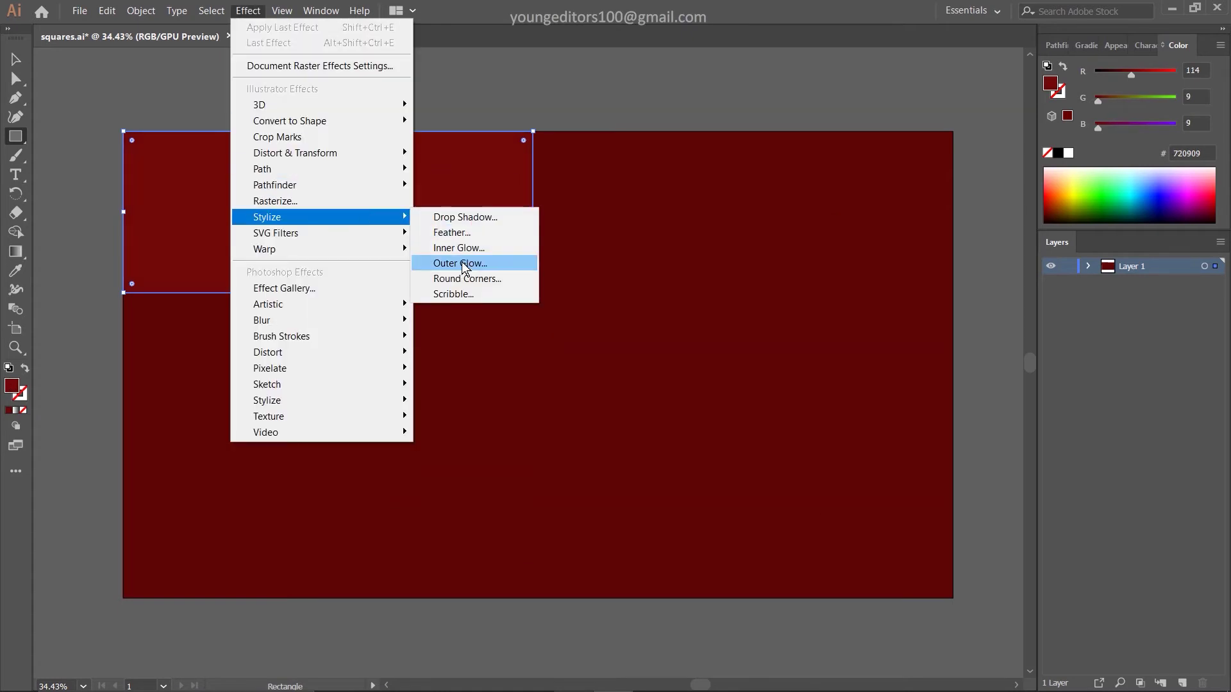
click(468, 232)
click(878, 456)
Give the rectangle a Drop Shadow with 12 px X and Y offsets and 10 px blur
click(248, 11)
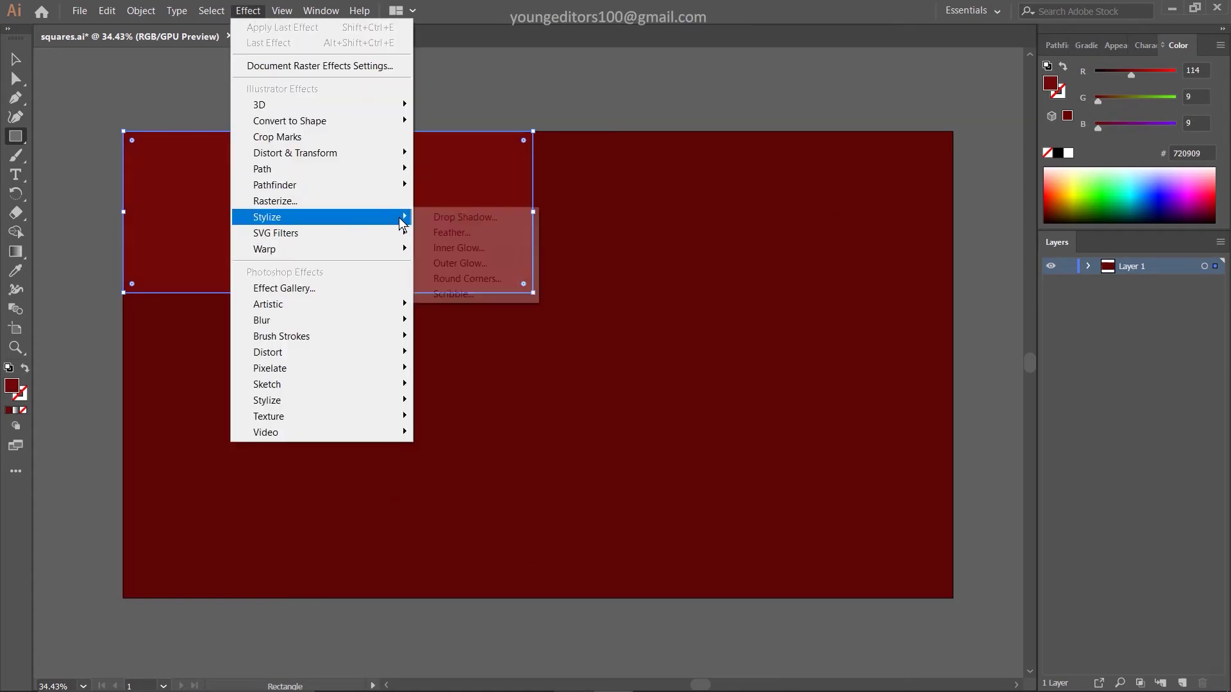
click(465, 218)
key(Tab)
text(1)
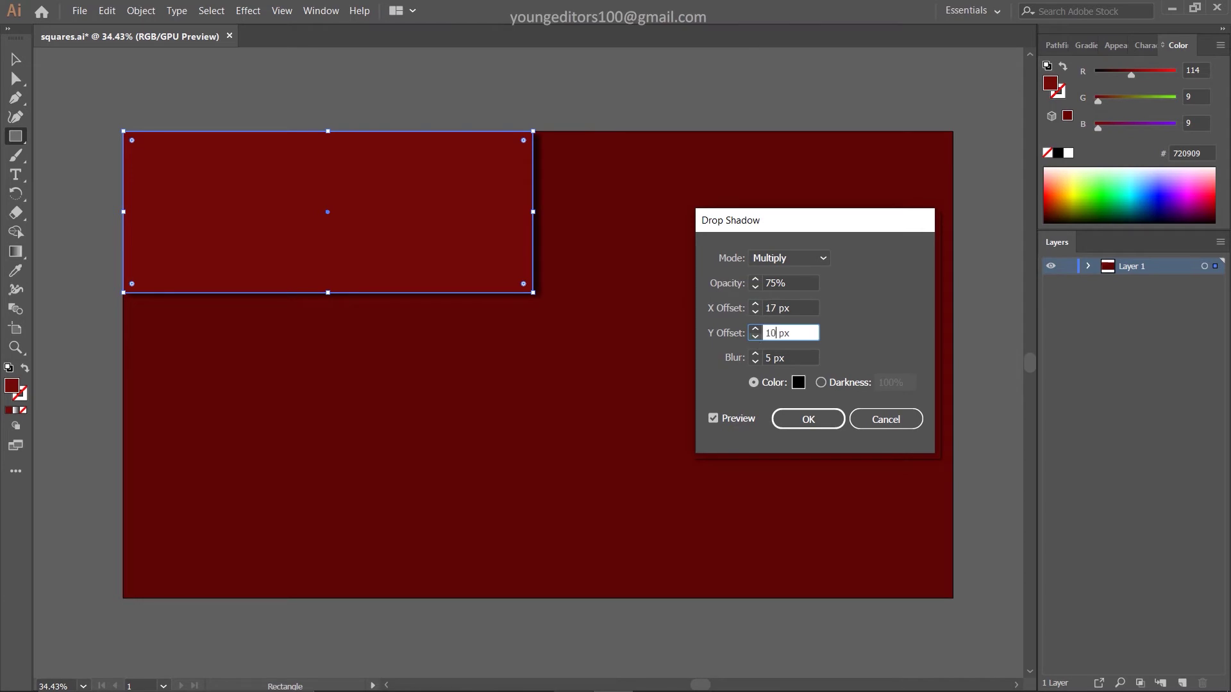
text(12)
click(767, 358)
text(1)
click(772, 333)
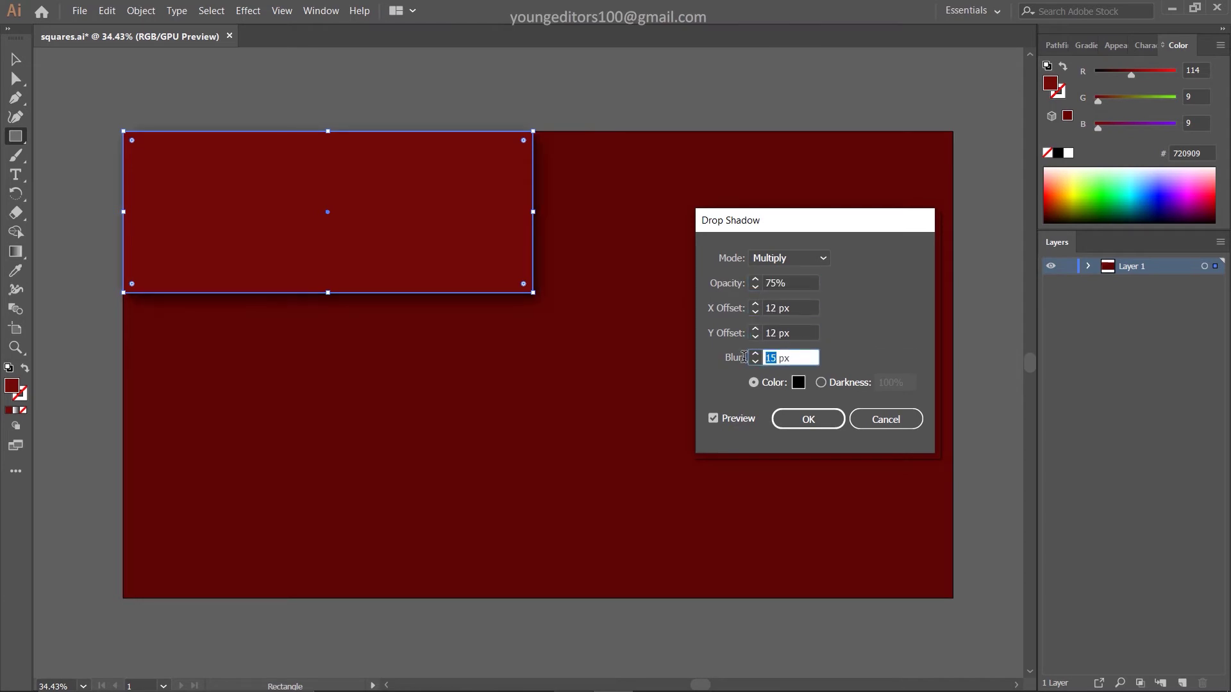
key(Return)
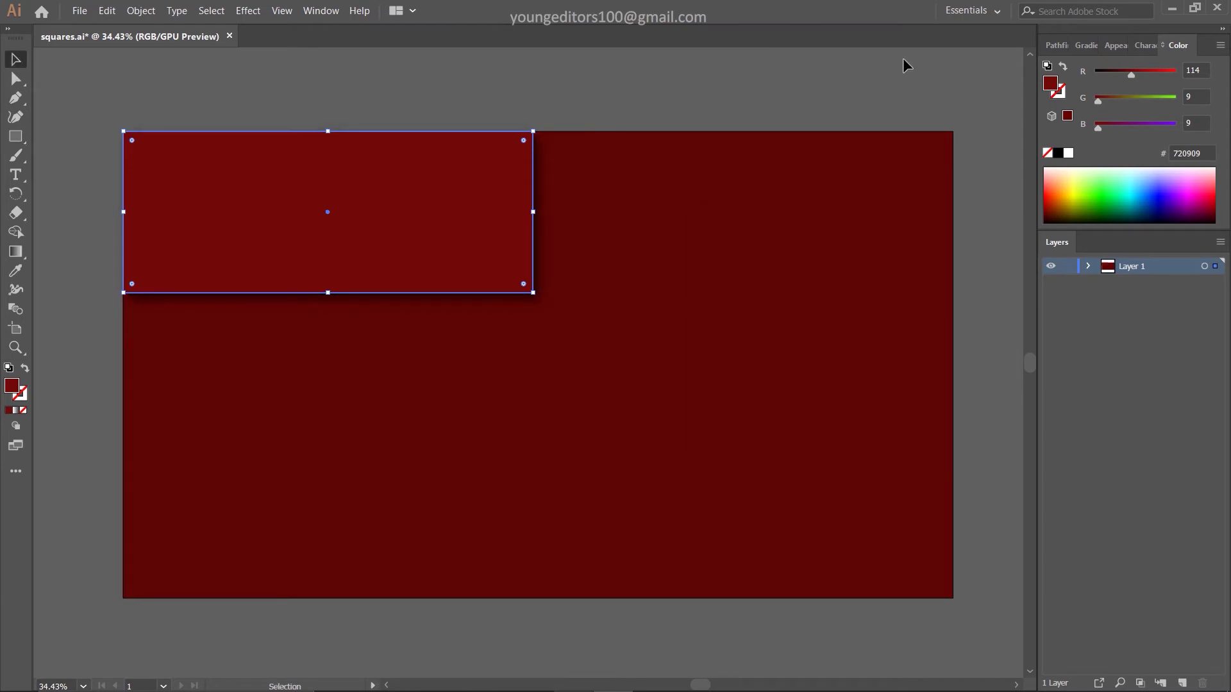
Darken the drop shadow colour at 75% opacity
click(798, 382)
click(593, 401)
click(790, 251)
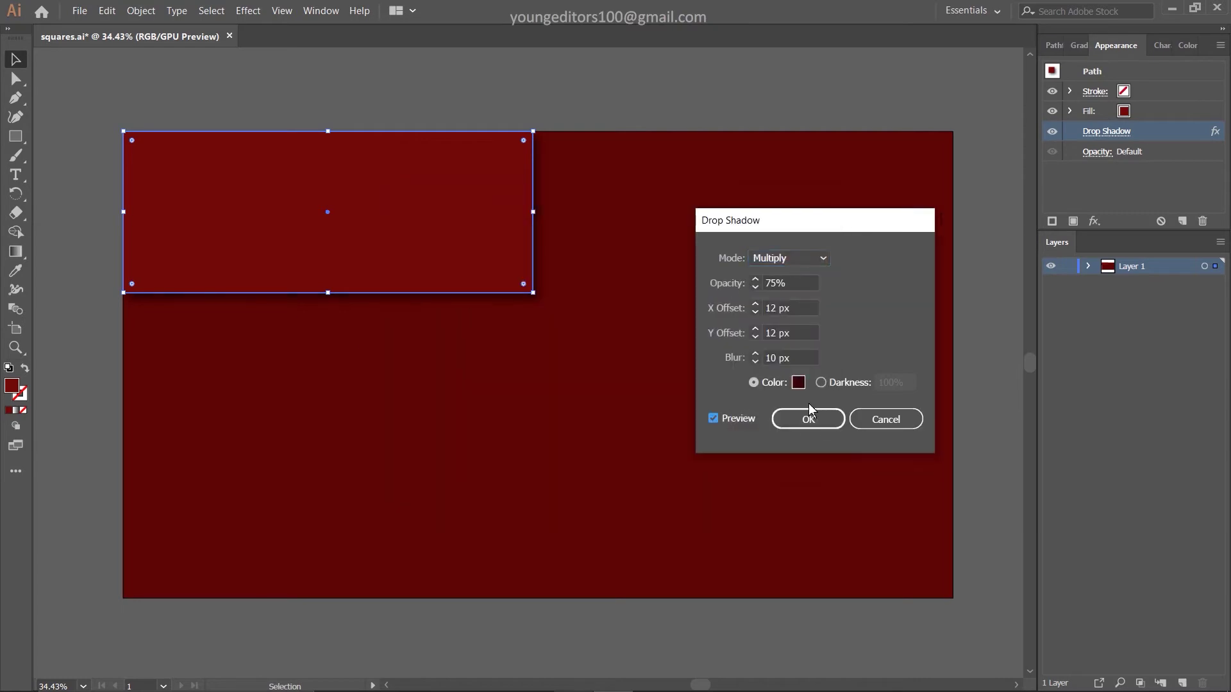
click(808, 418)
double_click(12, 385)
Duplicate the top-left rectangle over the bottom-right area and fill it a brighter red
key(Return)
double_click(12, 386)
key(Return)
click(475, 206)
mouse_move(475, 206)
mouse_down()
mouse_move(893, 511)
mouse_move(953, 597)
mouse_up()
double_click(12, 386)
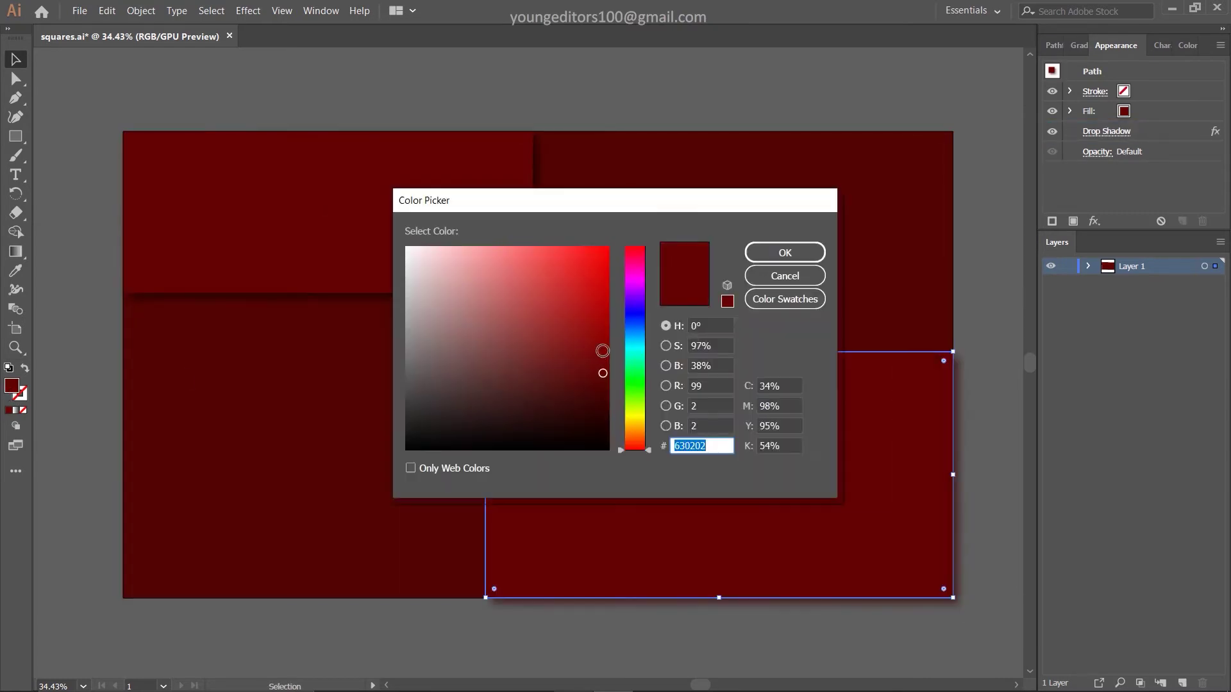
click(784, 253)
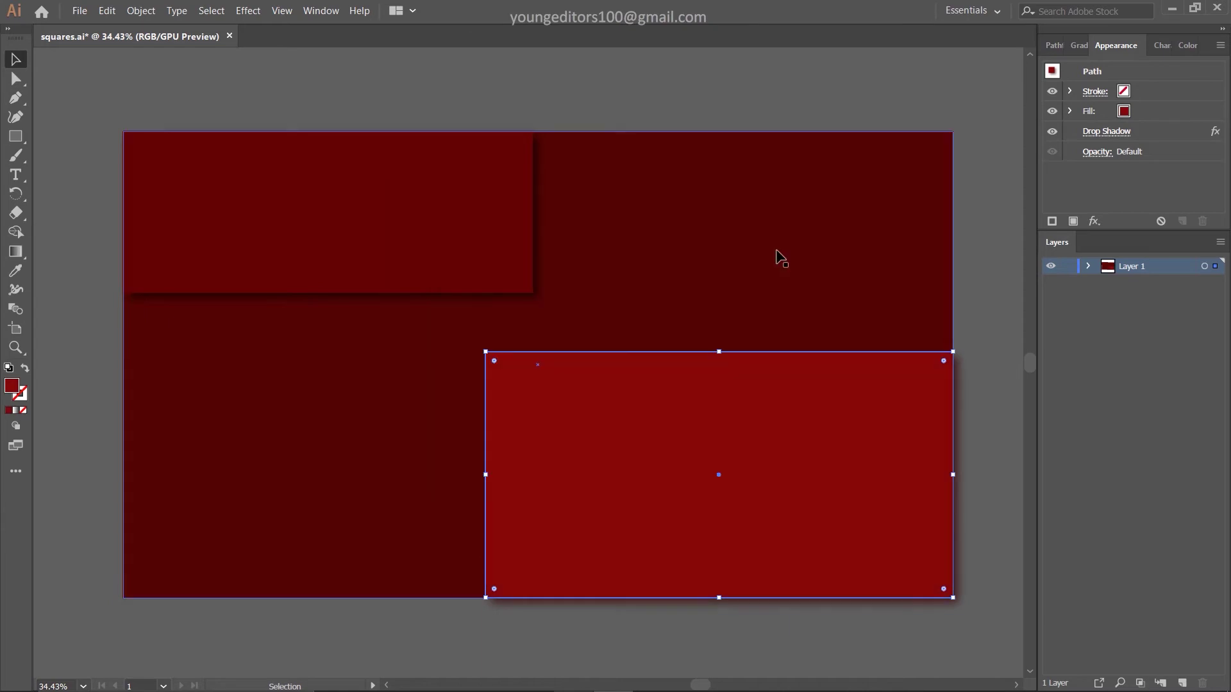
Reduce the copy's drop shadow offsets and save the document
click(1099, 131)
click(755, 312)
click(756, 329)
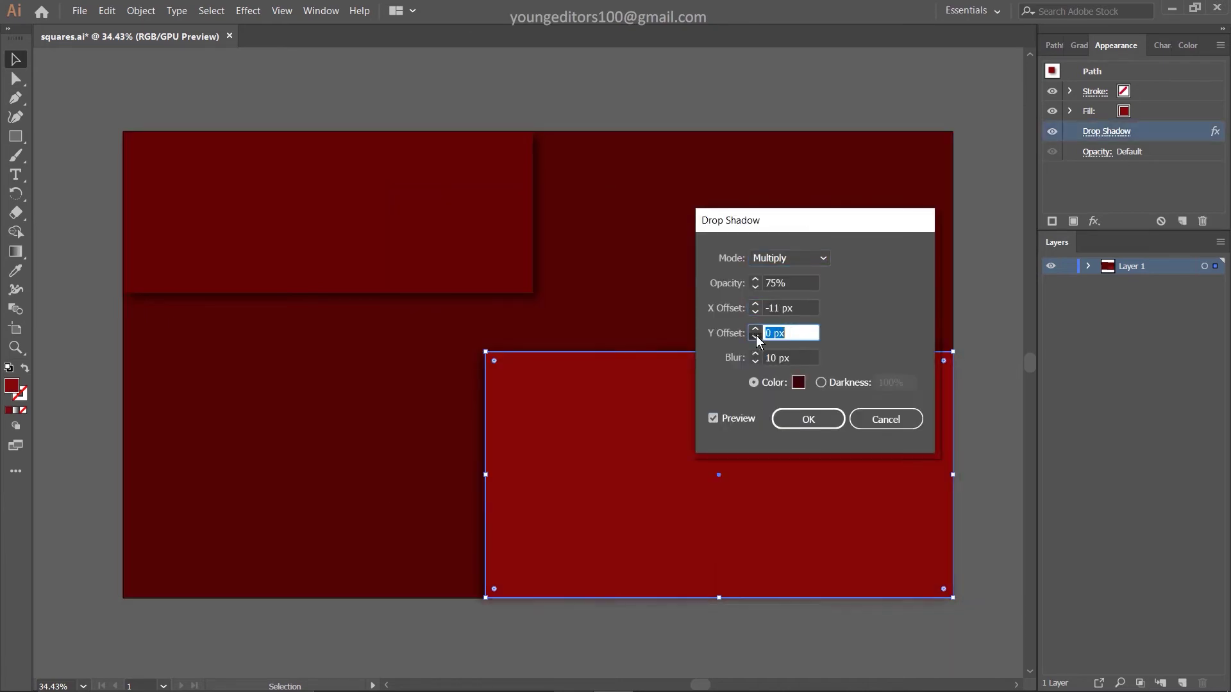
key(Return)
key(ctrl+s)
Lengthen the top-left rectangle downward and size a new rectangle at the top centre
drag(723, 398, 714, 363)
click(349, 229)
mouse_move(532, 211)
mouse_down()
mouse_move(635, 205)
mouse_move(736, 277)
mouse_up()
drag(323, 293, 324, 321)
click(530, 220)
Fill the top-centre rectangle bright red, keeping its existing drop shadow
double_click(11, 386)
click(591, 308)
click(784, 252)
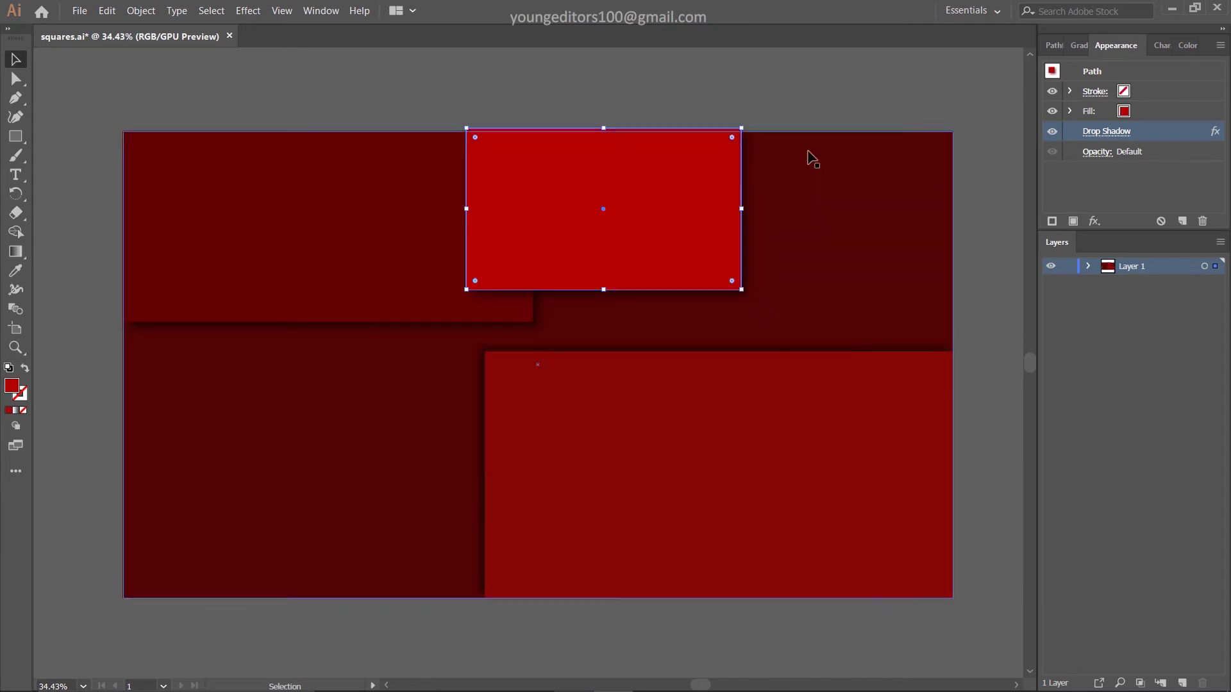
click(1107, 131)
click(885, 419)
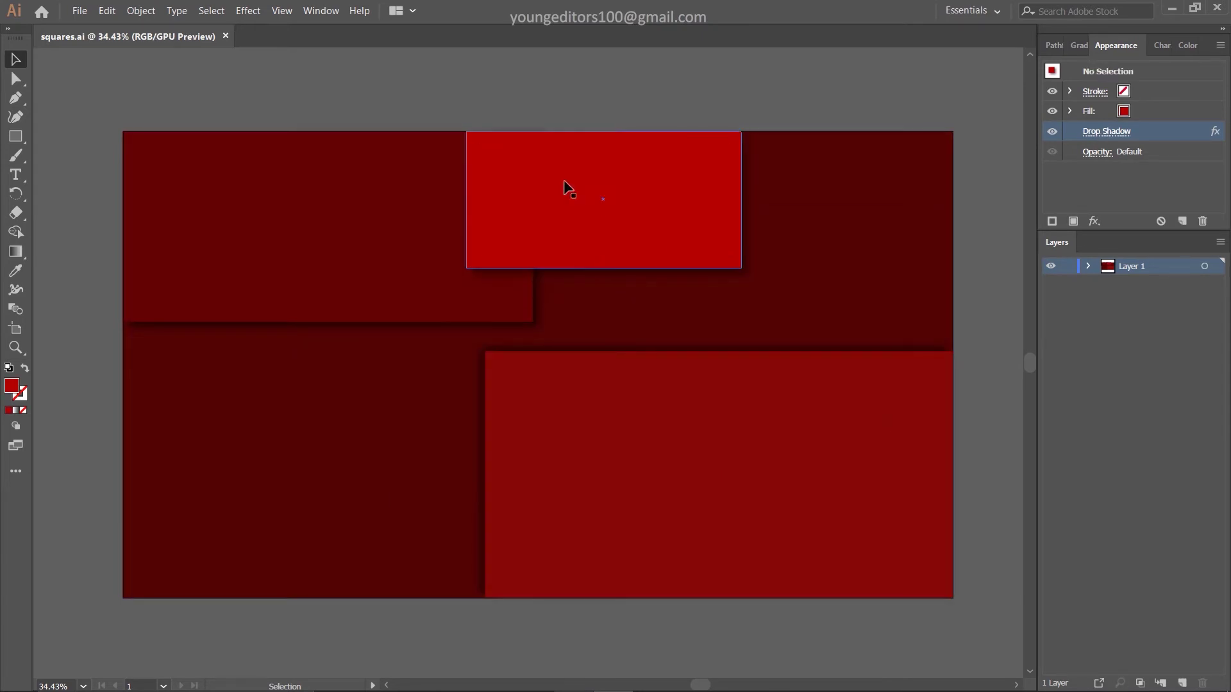
click(545, 196)
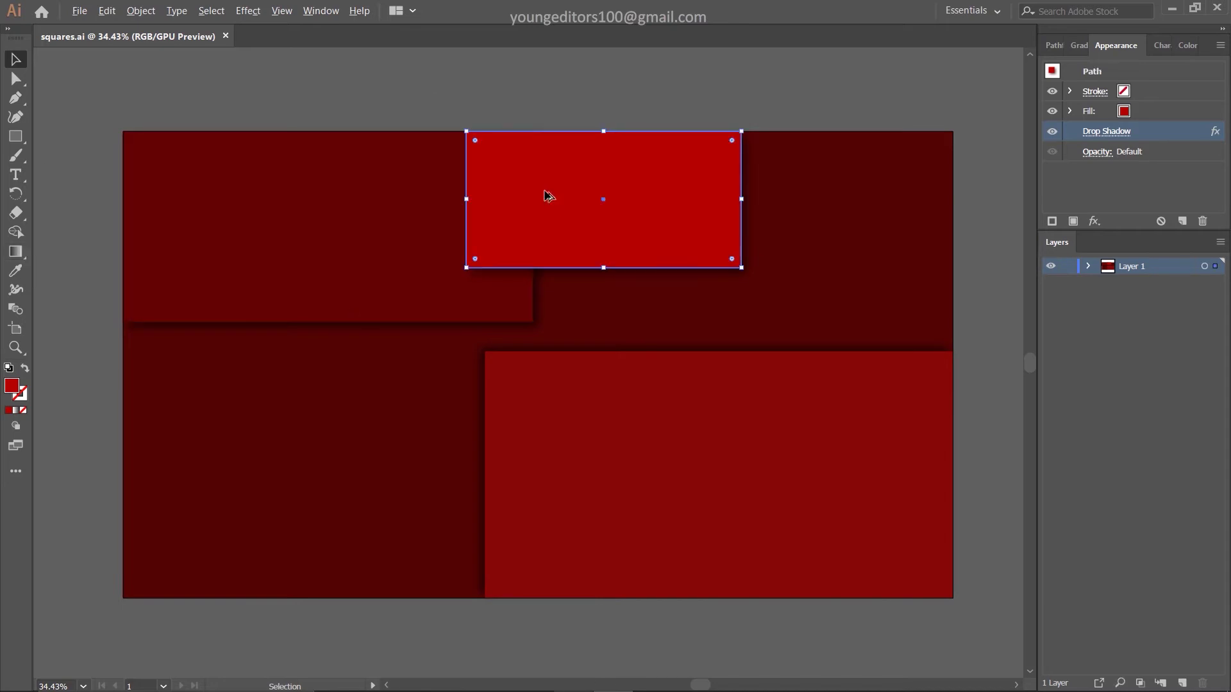
Duplicate a rectangle onto the right edge, above the bottom one, with a medium-red fill
drag(893, 131, 618, 407)
drag(893, 269, 954, 270)
click(1088, 266)
drag(1161, 300, 1161, 283)
double_click(12, 385)
click(789, 253)
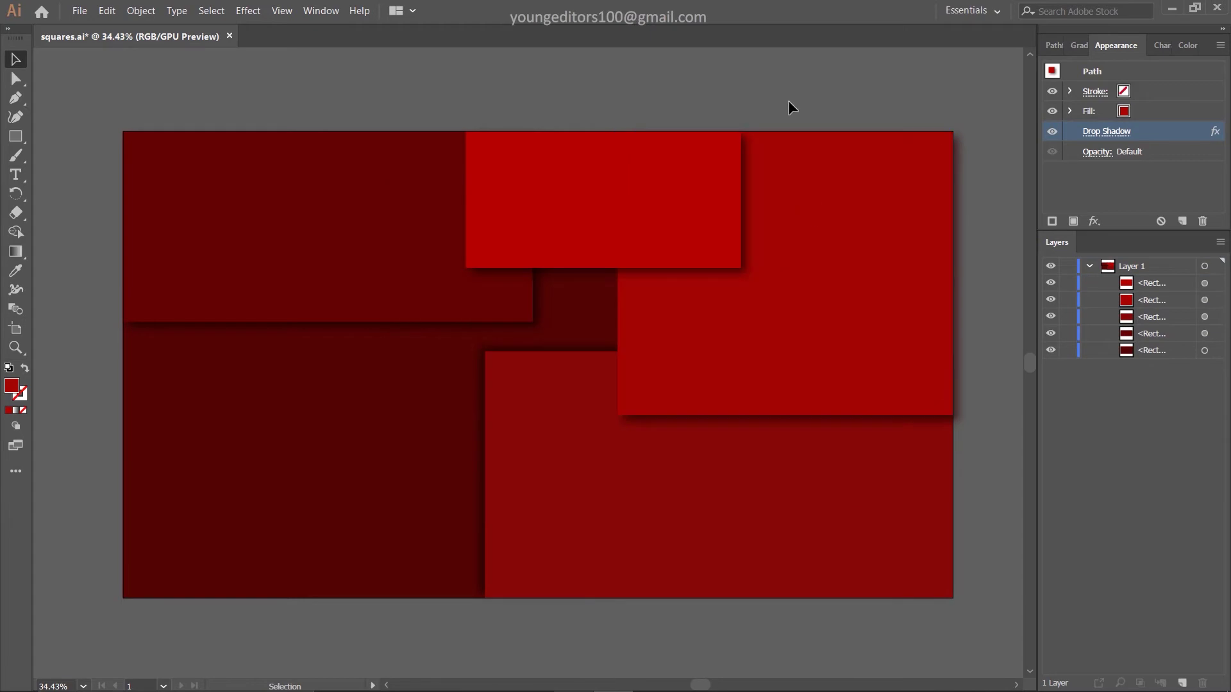
click(788, 160)
double_click(11, 385)
click(801, 252)
Lower the right rectangle's drop shadow opacity and adjust its X and Y offsets
click(1106, 131)
click(755, 286)
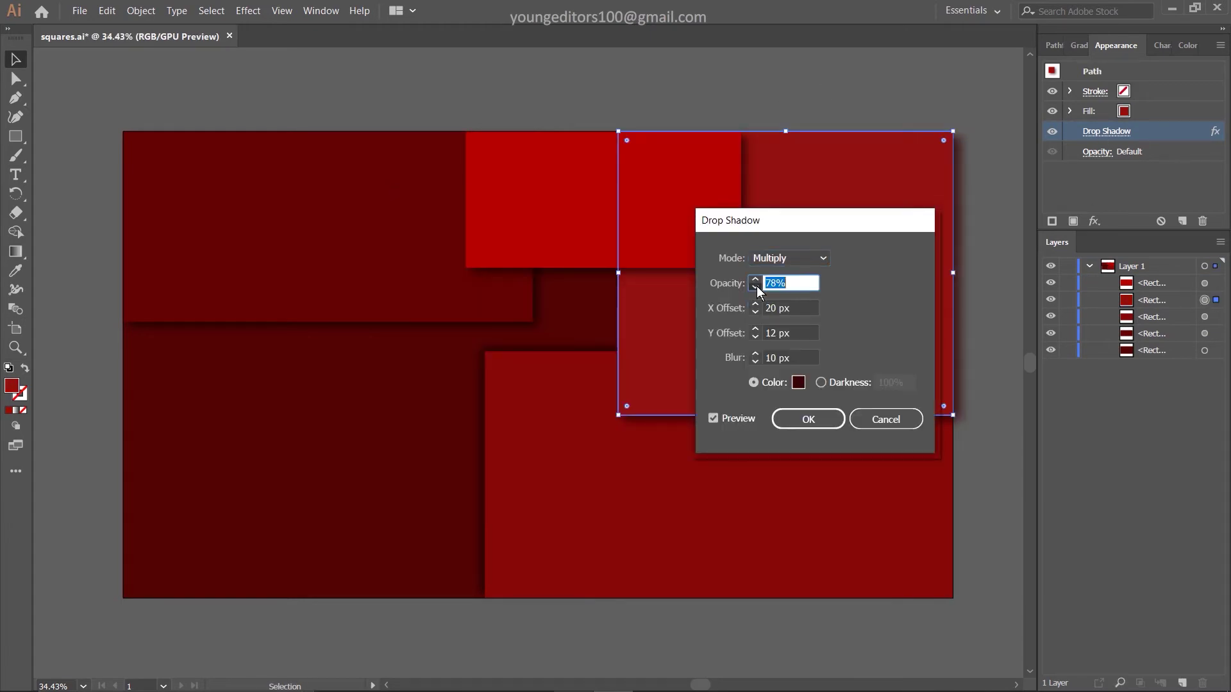
scroll(756, 306, down, 7)
click(754, 337)
click(754, 311)
scroll(754, 310, down, 20)
scroll(755, 311, down, 20)
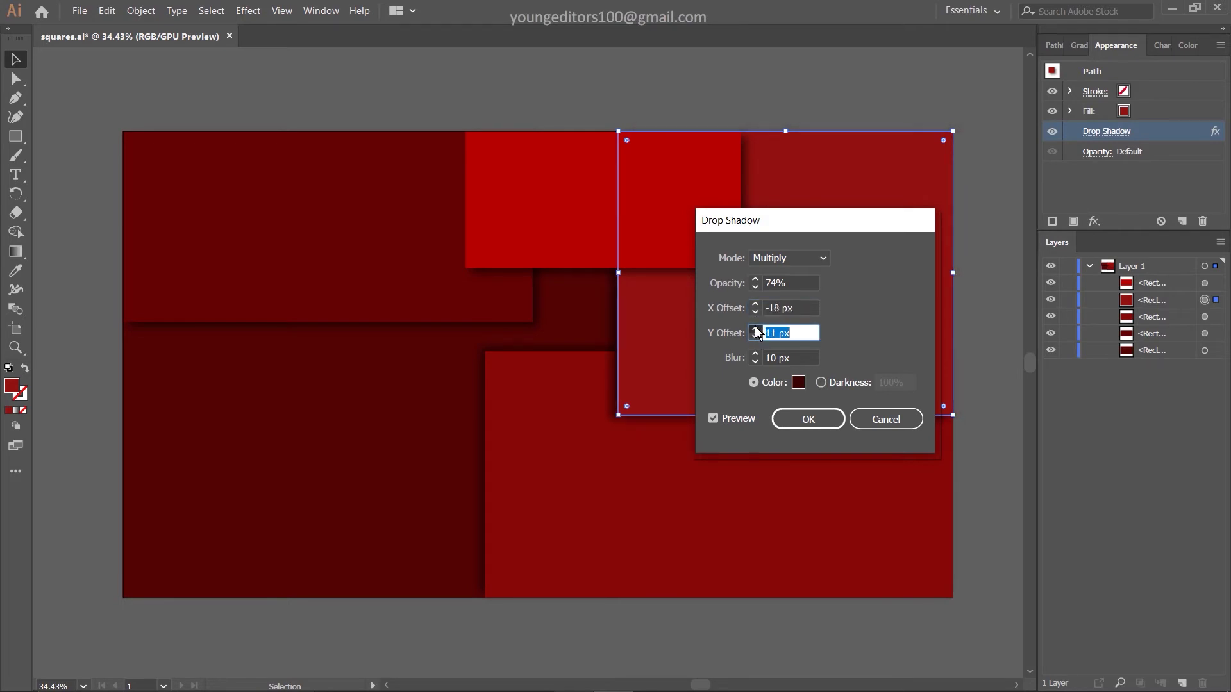
key(Return)
click(761, 93)
Duplicate a rectangle, stretch it along the artboard's left edge, and fill it lighter red
click(466, 211)
double_click(11, 384)
key(Return)
drag(360, 260, 358, 371)
drag(121, 337, 245, 341)
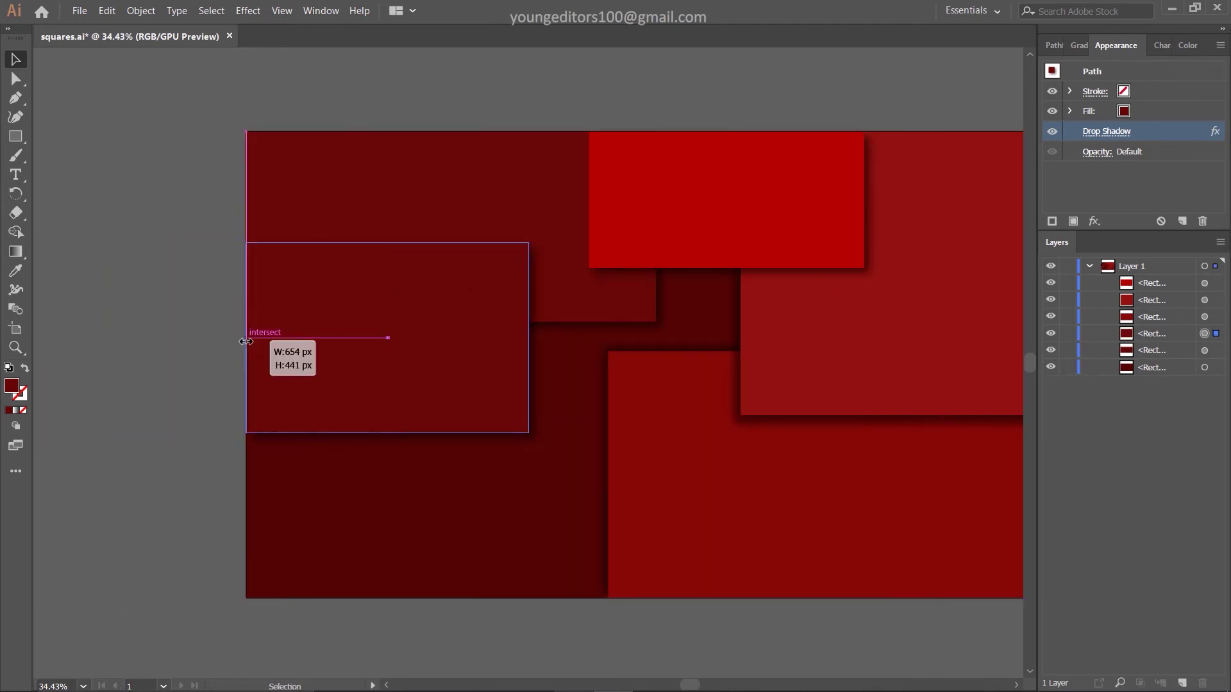
double_click(11, 385)
key(Return)
Confirm the left rectangle's fill colour and apply its drop shadow settings
double_click(11, 385)
key(Return)
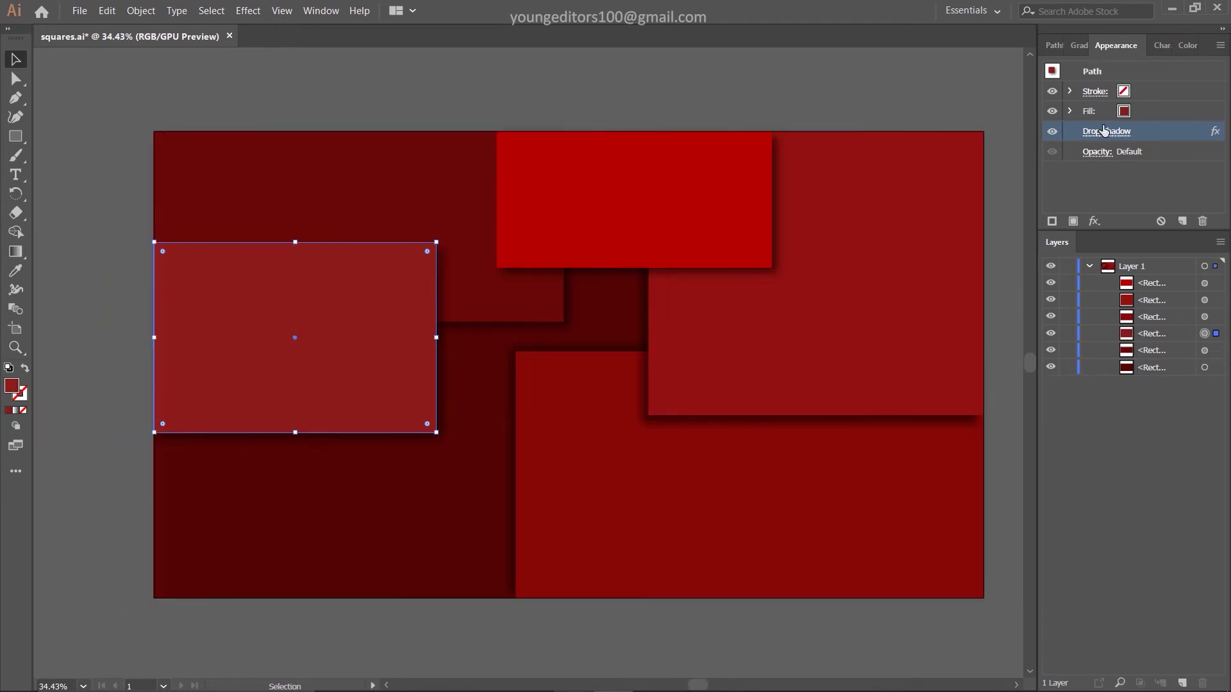
click(1103, 131)
key(Return)
click(414, 103)
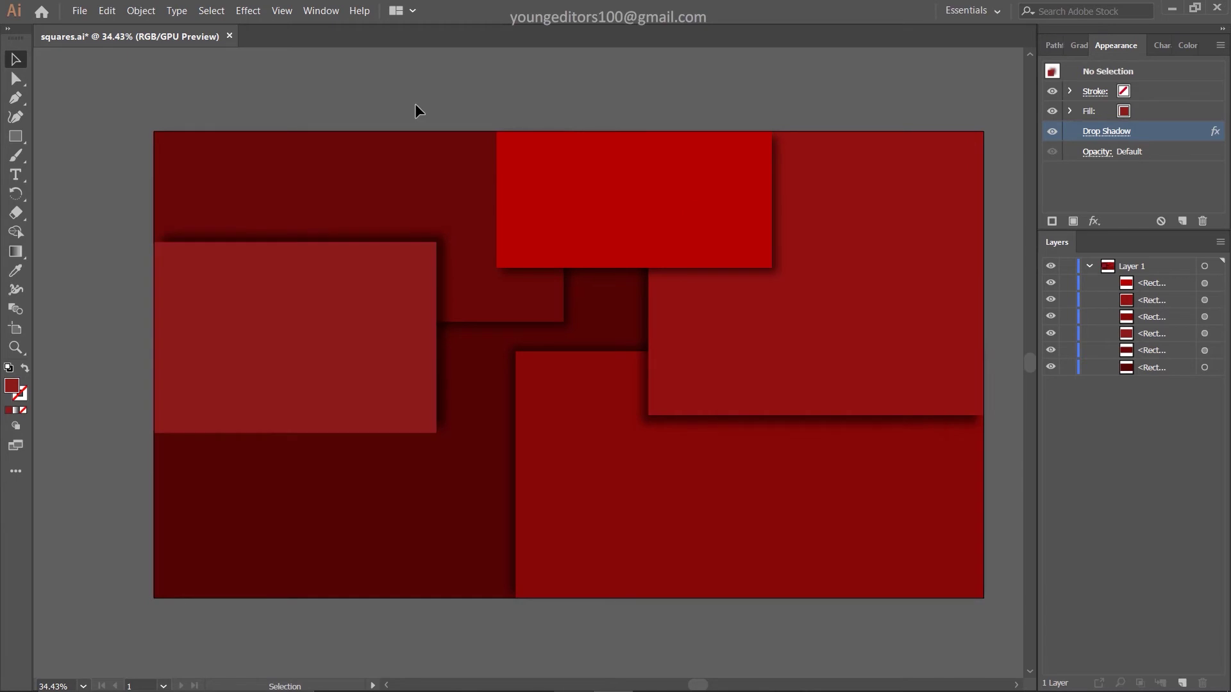
Copy the top-centre rectangle into the top-left corner, widen the left rectangle, and apply a new red
click(667, 195)
drag(668, 195, 321, 194)
drag(427, 270, 415, 336)
drag(434, 411, 455, 410)
click(282, 192)
double_click(11, 384)
key(Return)
click(710, 55)
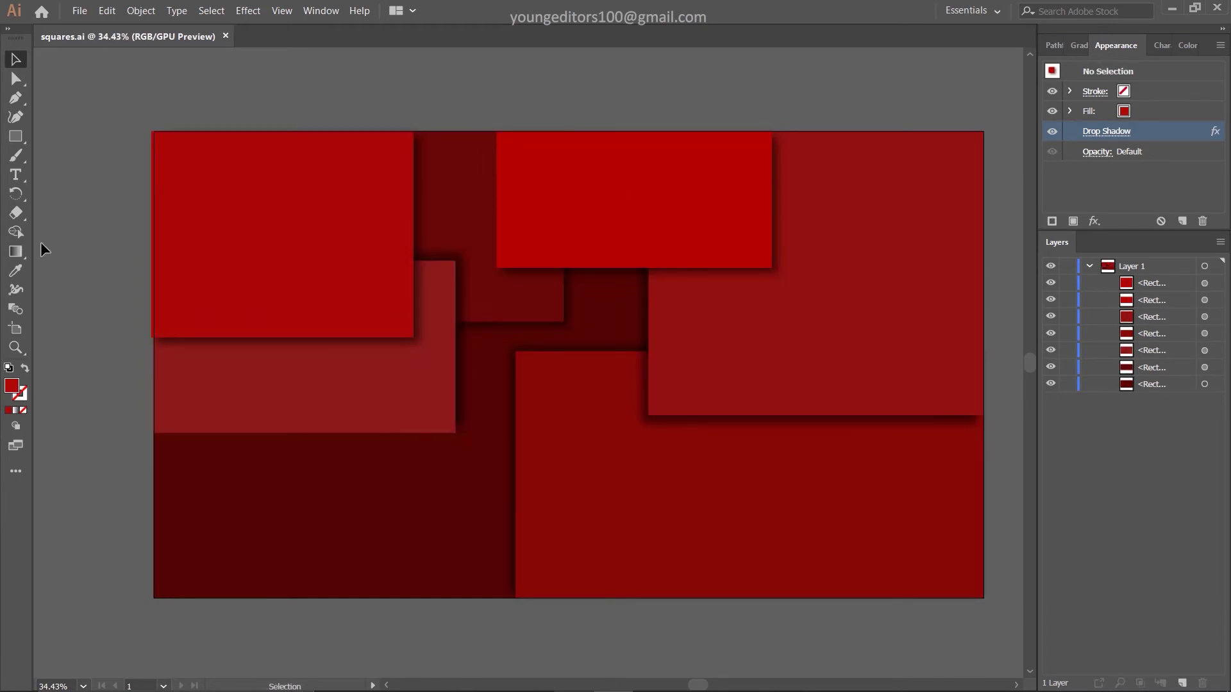
Duplicate the top rectangle into the bottom-right corner with a drop shadow and orange-red fill
drag(587, 215, 778, 390)
drag(963, 441, 984, 598)
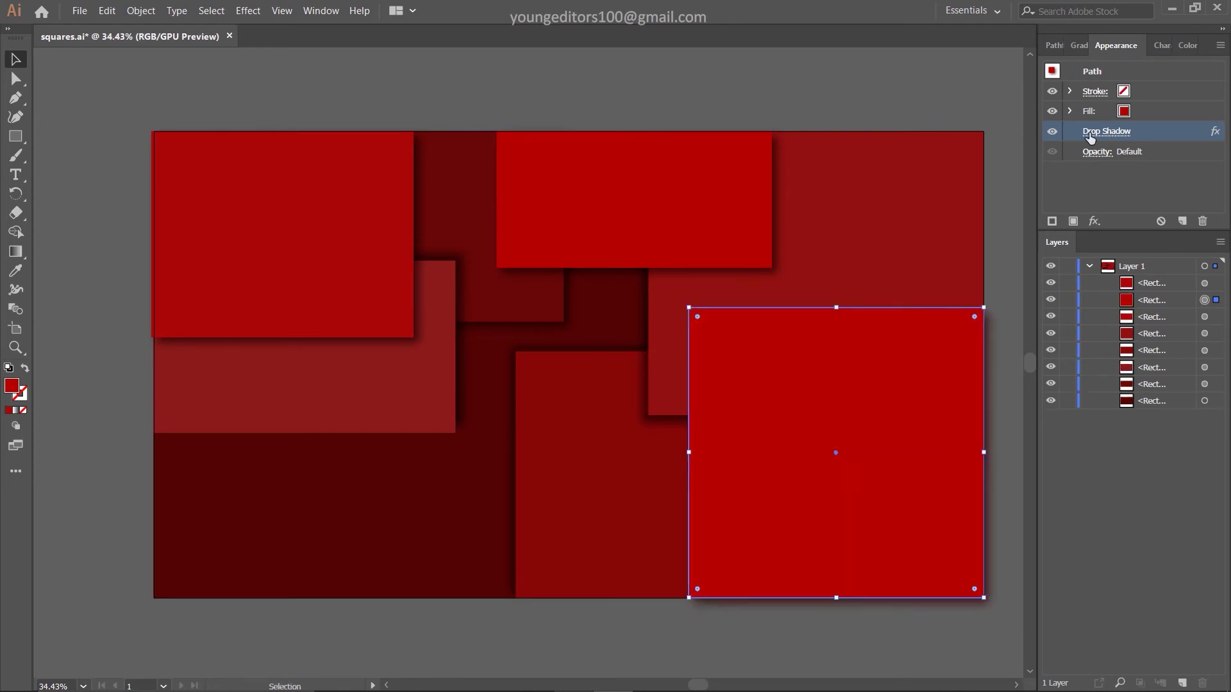
click(1099, 131)
click(713, 418)
key(Return)
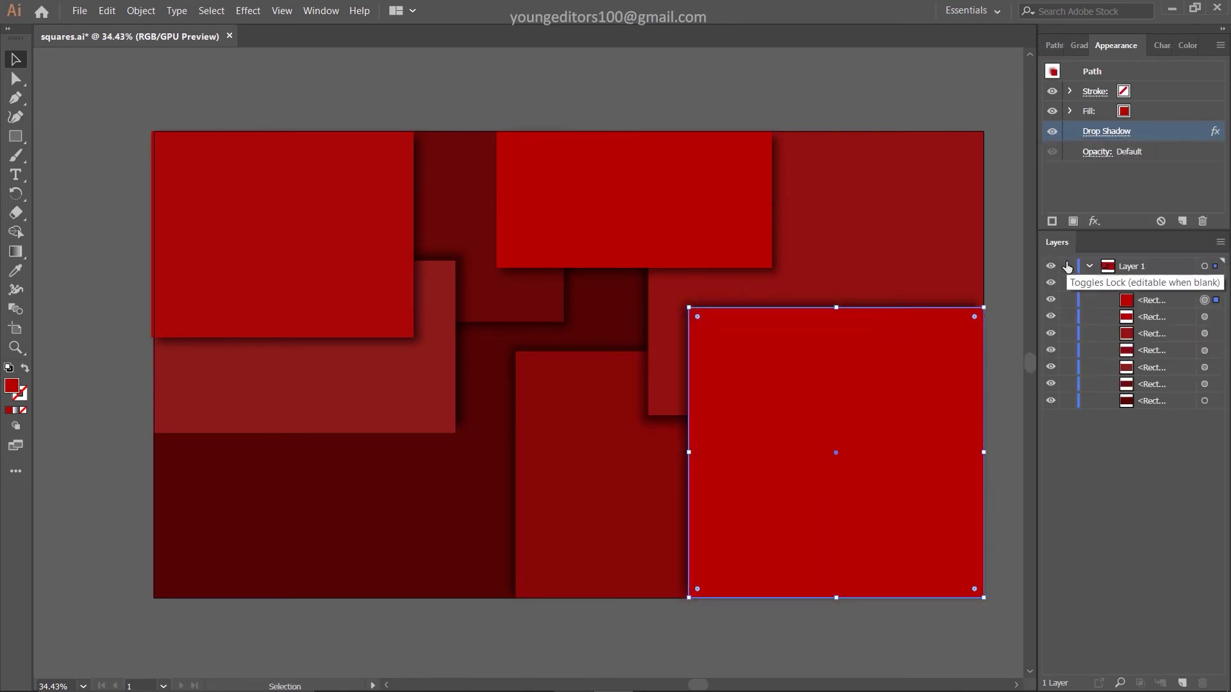
double_click(11, 384)
click(602, 305)
key(Return)
click(729, 68)
Review and confirm the top-left rectangle's drop shadow settings
click(227, 232)
click(227, 232)
click(1106, 131)
key(Return)
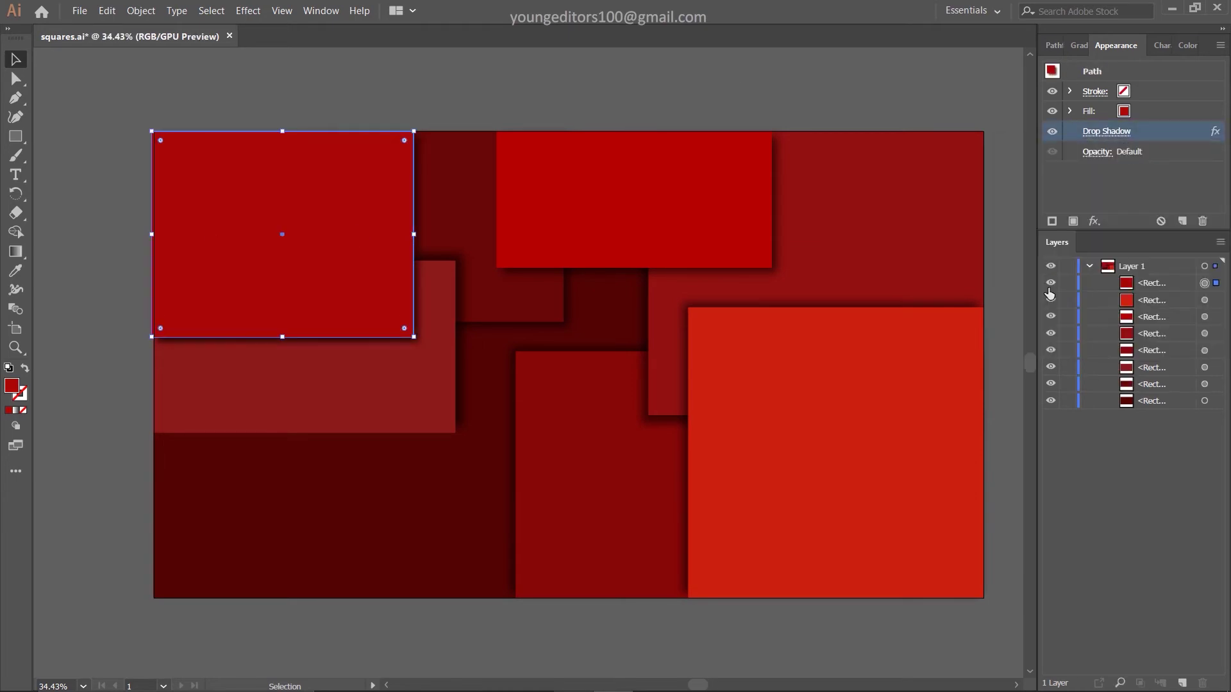
click(1106, 131)
key(Return)
click(847, 96)
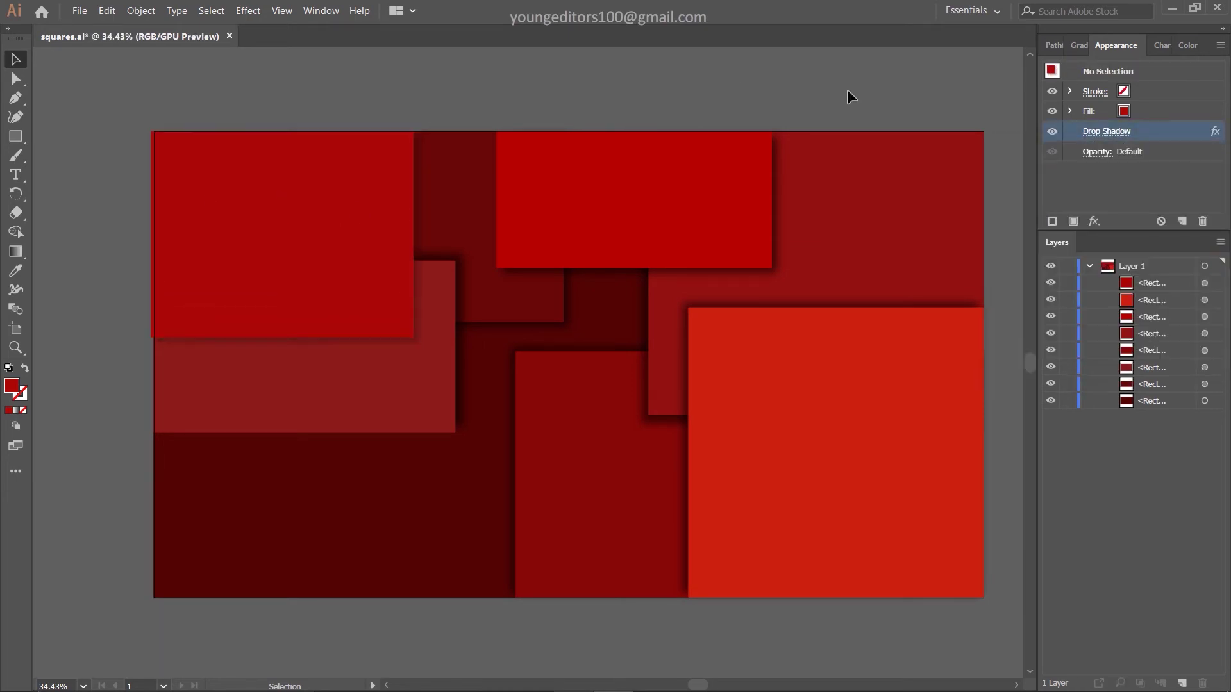
Duplicate the top-centre rectangle to the lower left, enlarge it, and fill it lighter red
click(559, 192)
mouse_move(559, 192)
mouse_down()
mouse_move(440, 442)
mouse_move(469, 440)
mouse_up()
drag(312, 509, 311, 598)
click(1106, 130)
key(Return)
click(1106, 131)
key(Return)
double_click(11, 386)
click(783, 251)
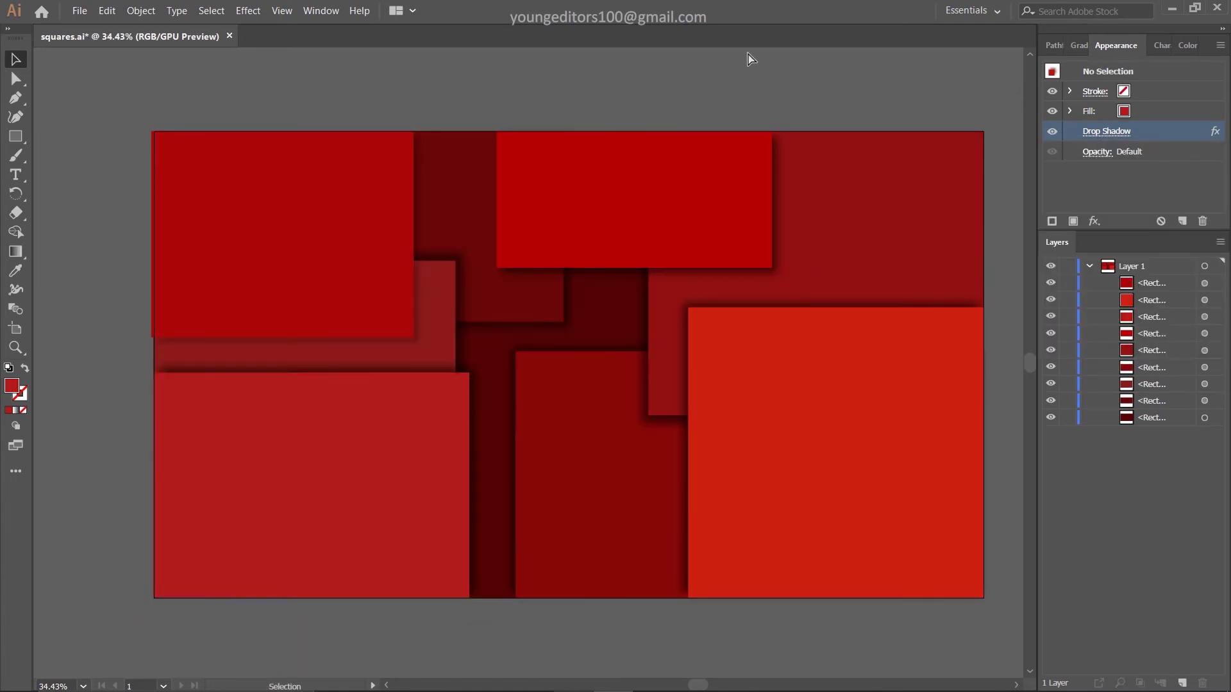
drag(475, 487, 503, 487)
click(587, 104)
Add a narrow rectangle copy at bottom centre and send it one level backward
click(638, 225)
drag(637, 225, 294, 499)
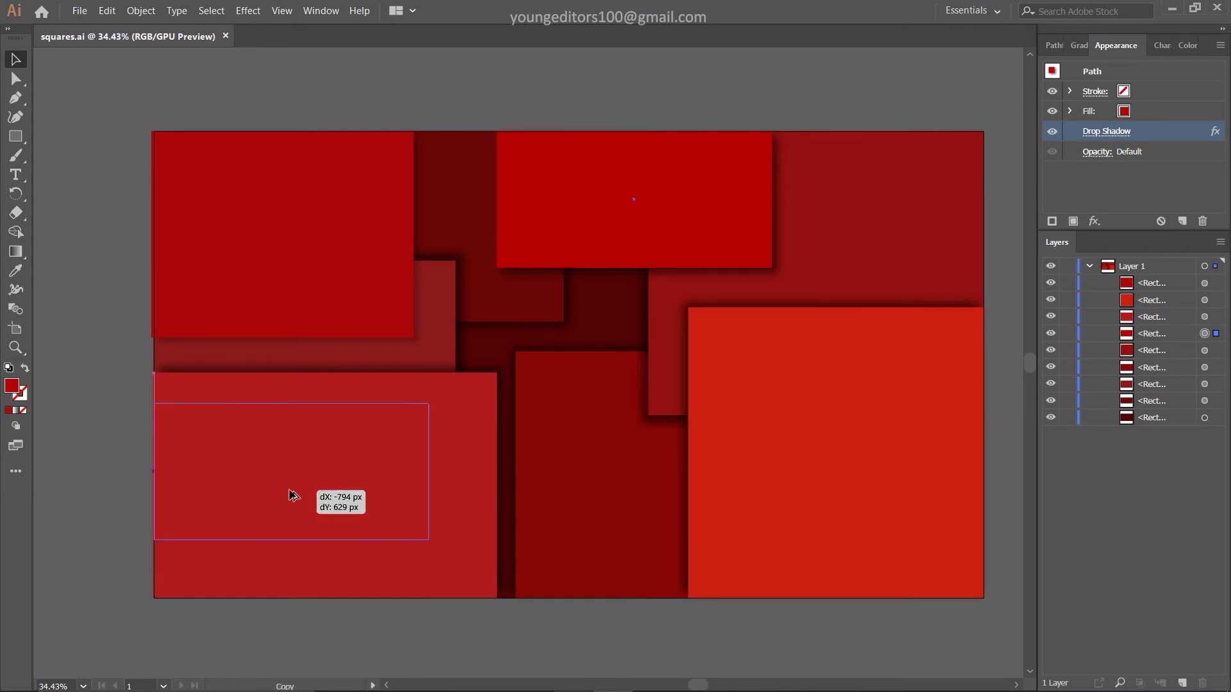
drag(428, 474, 590, 475)
drag(591, 544, 609, 597)
click(580, 82)
click(434, 511)
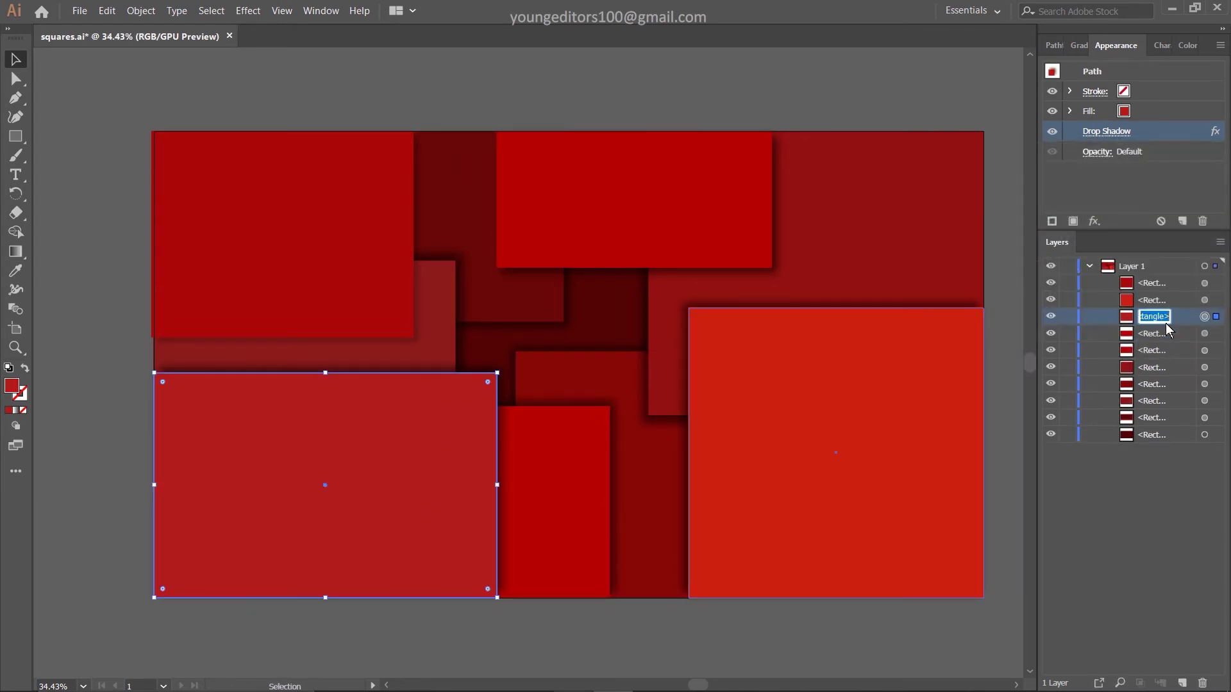
key(ctrl+[)
click(944, 99)
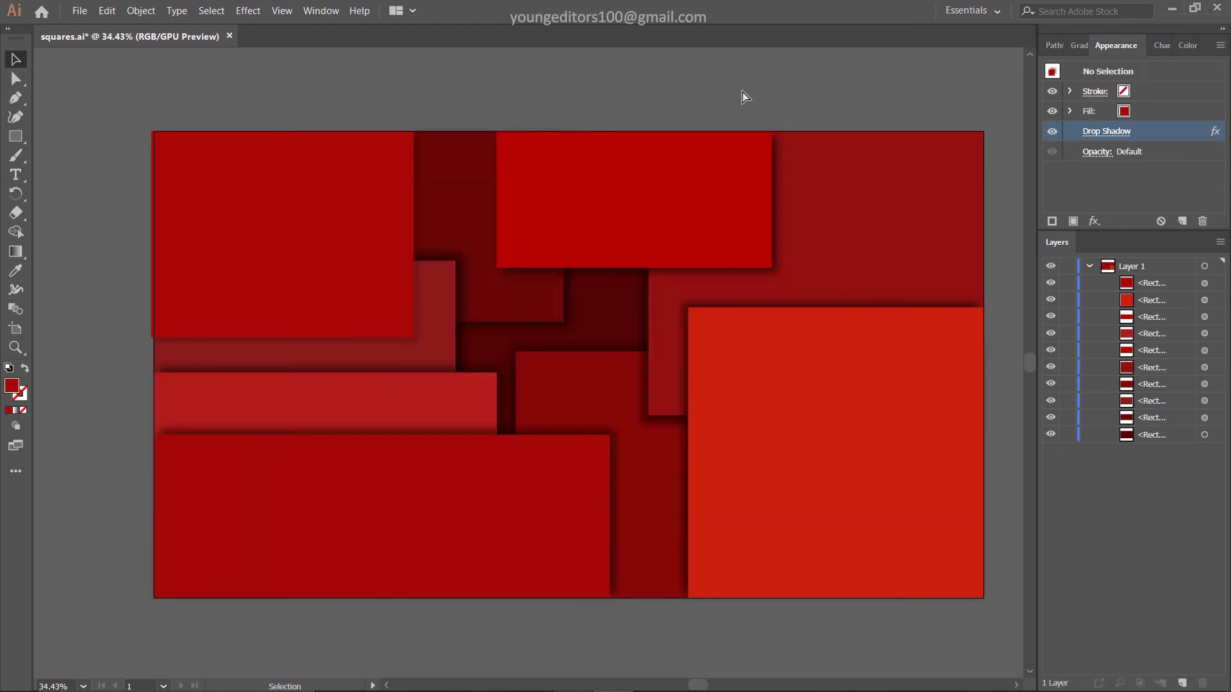
Extend the lower-left rectangle to the artboard bottom and fill it a lighter red
click(785, 252)
click(728, 96)
click(641, 237)
click(297, 513)
drag(292, 551, 294, 596)
mouse_move(429, 483)
mouse_down()
mouse_move(613, 497)
mouse_move(435, 597)
mouse_up()
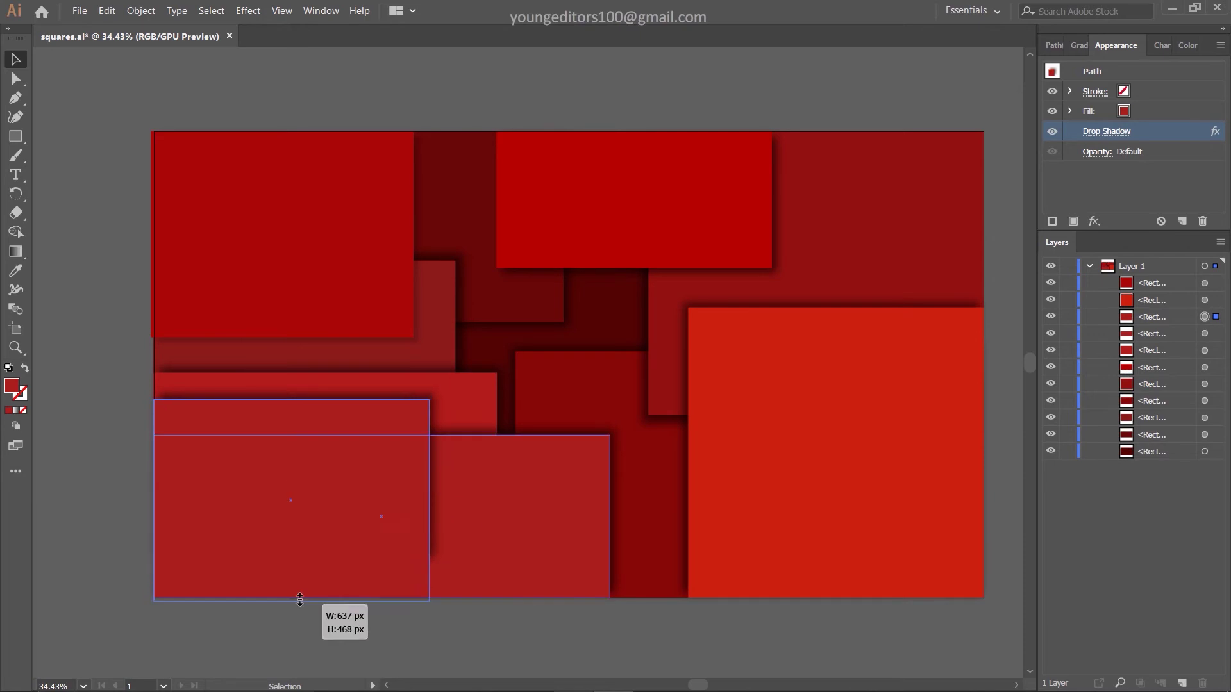
double_click(19, 389)
click(776, 253)
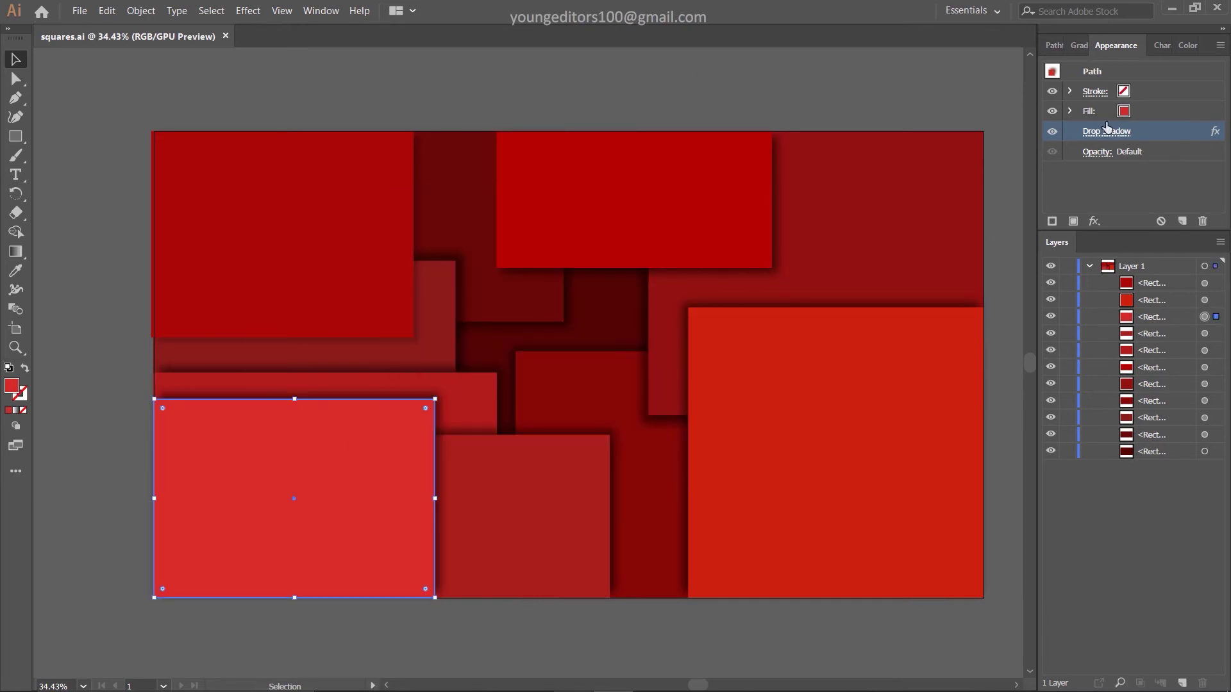
Copy the dark rectangle downward, fill it bright red, and align it along the bottom-right edge
click(574, 385)
drag(574, 384, 588, 506)
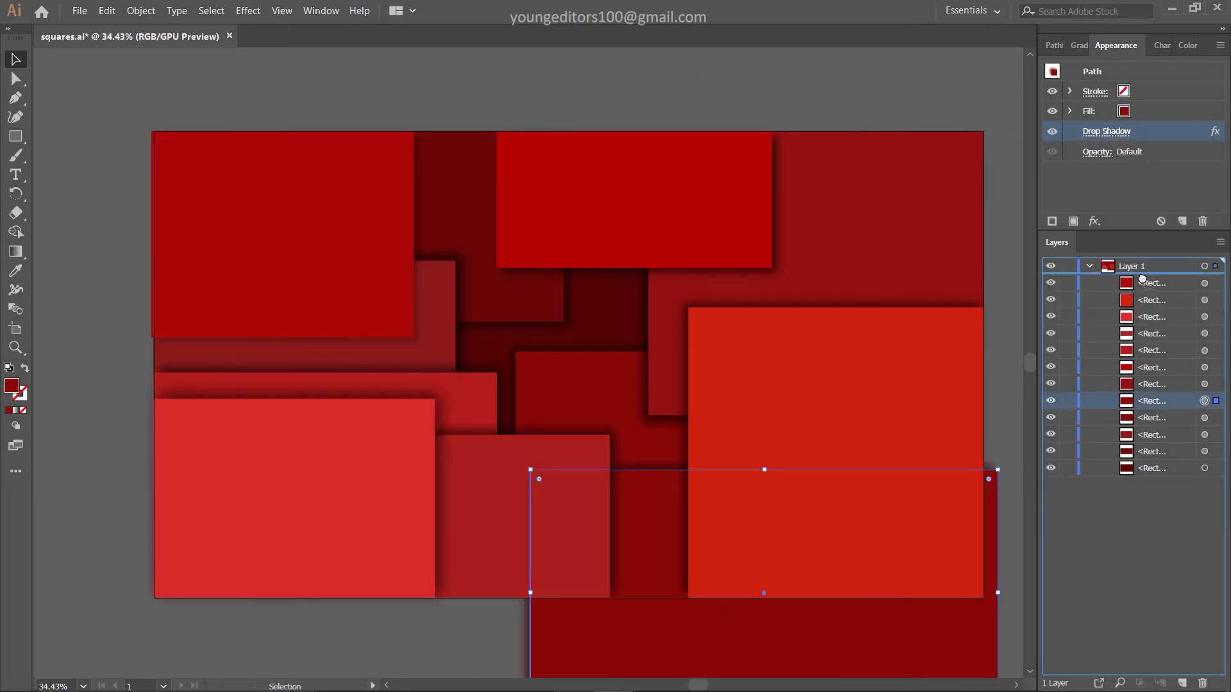
drag(795, 537, 795, 542)
double_click(19, 389)
click(787, 253)
scroll(787, 385, down, 3)
drag(764, 581, 763, 458)
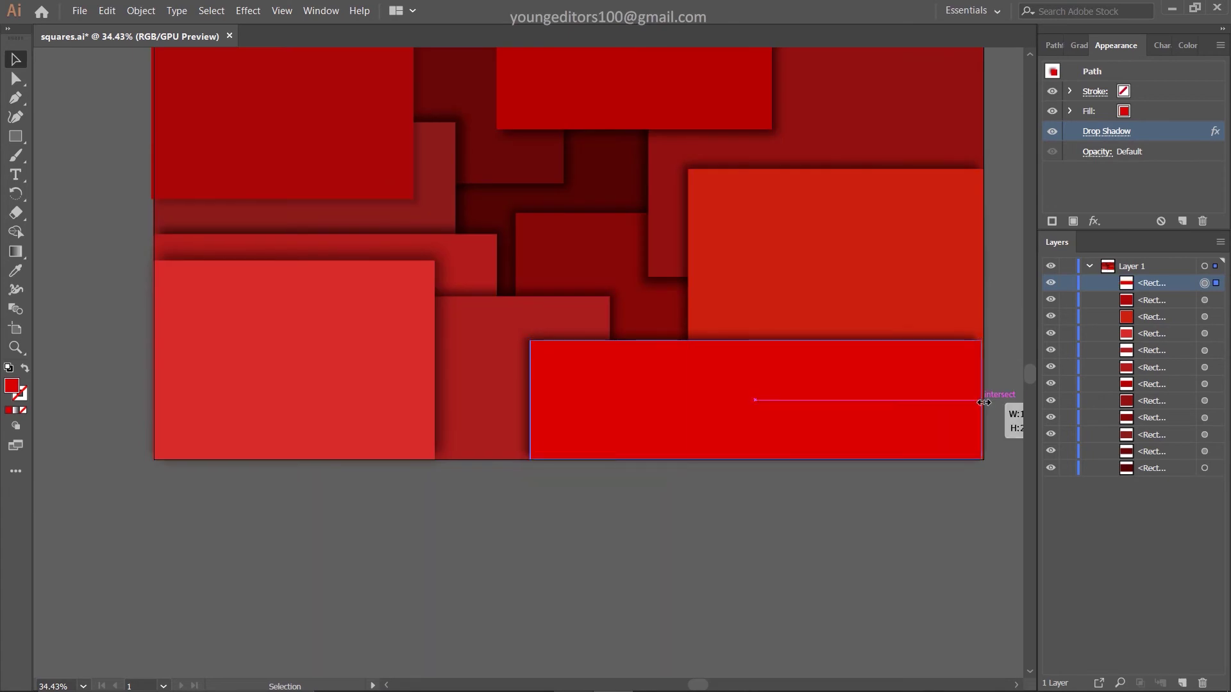
click(1007, 416)
scroll(998, 351, up, 4)
scroll(997, 351, down, 1)
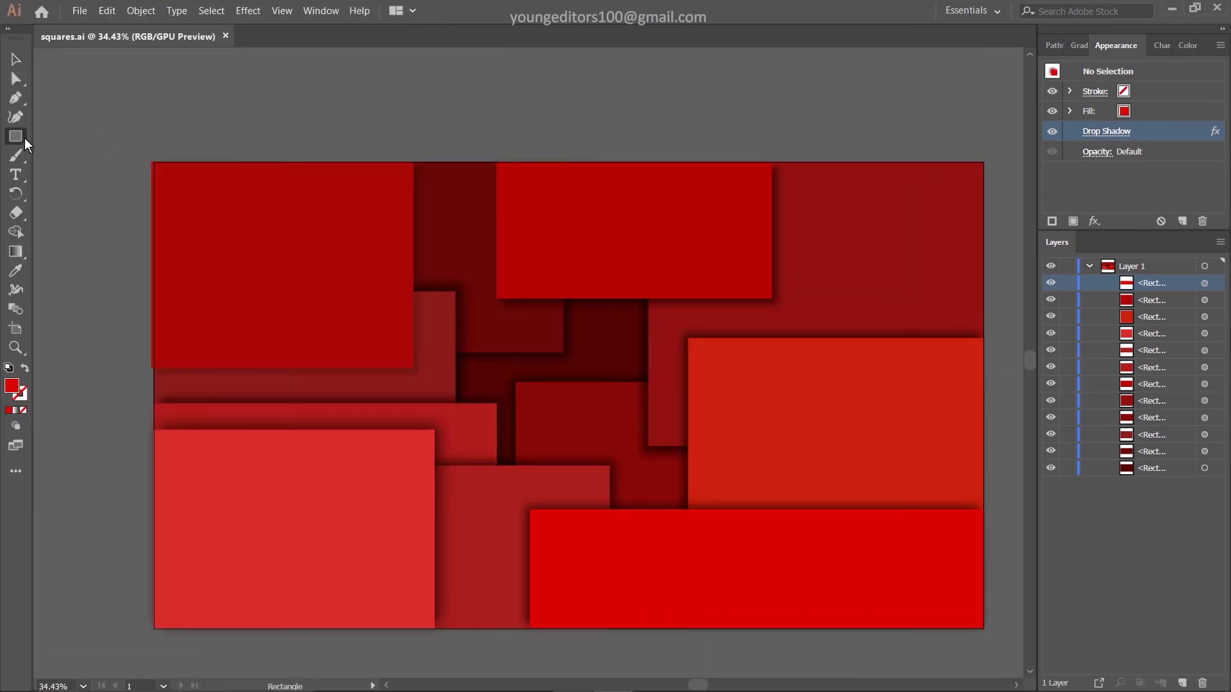
double_click(12, 385)
Set a near-white fill and draw a bar along the artboard's top right edge
click(410, 241)
click(785, 252)
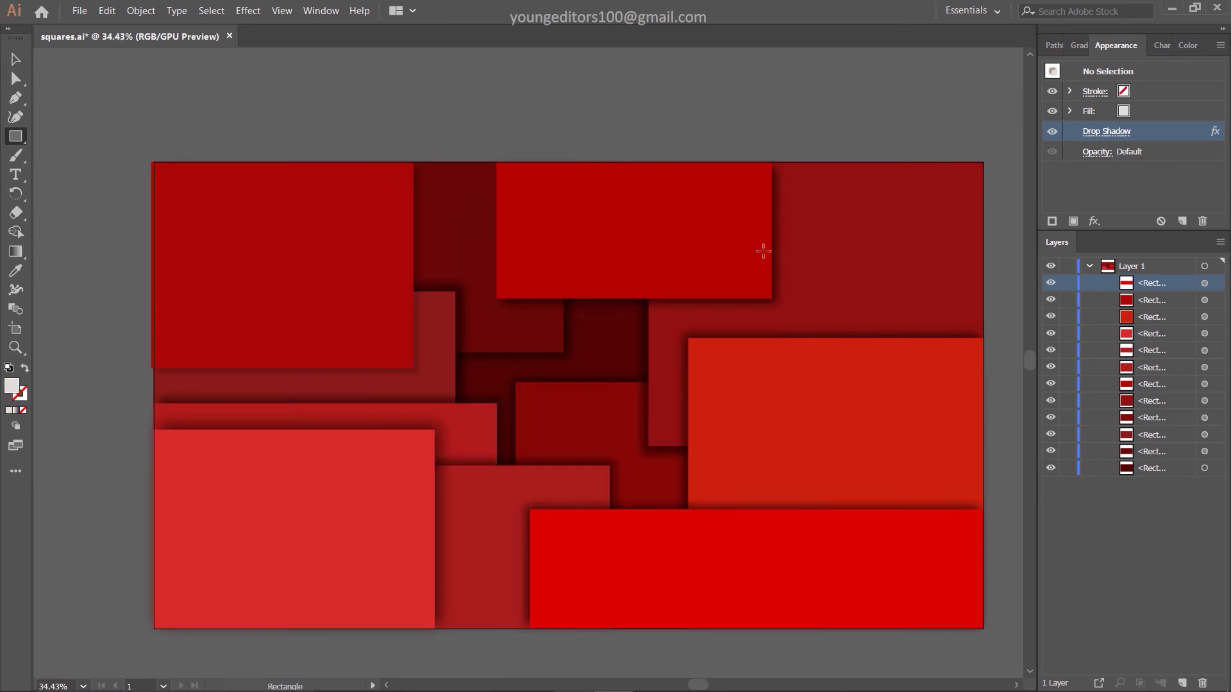
drag(681, 213, 984, 162)
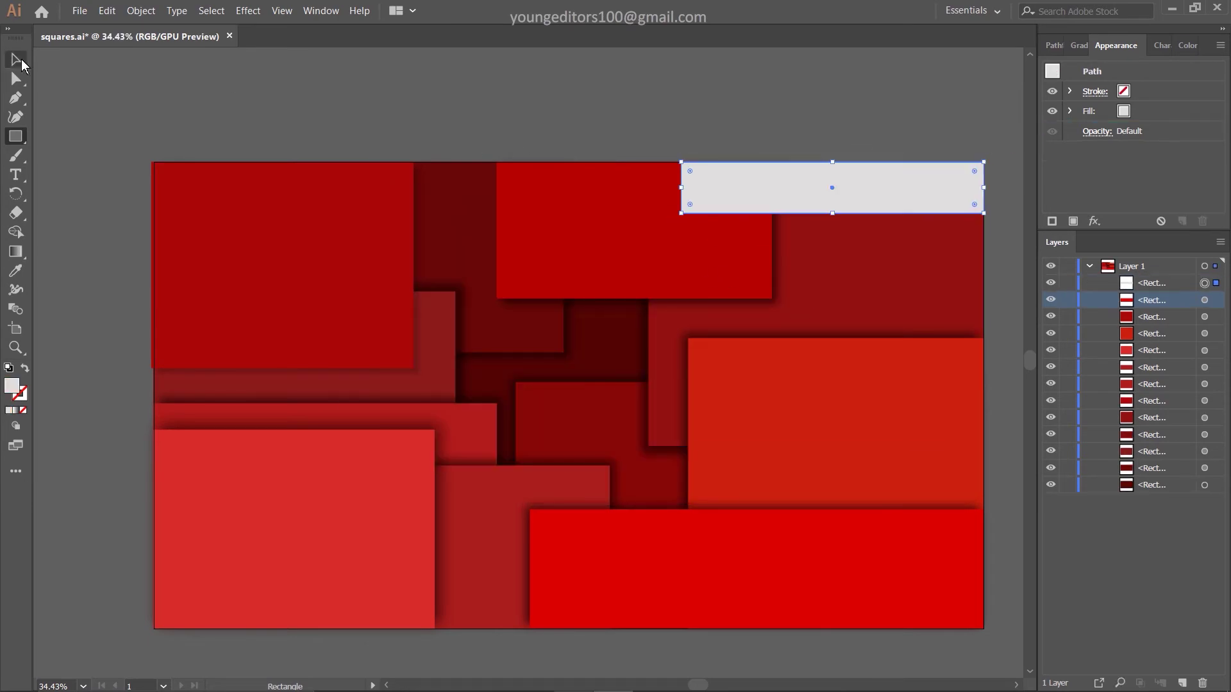
Give the near-white bar a soft drop shadow at 25% opacity
click(248, 11)
click(275, 37)
key(Return)
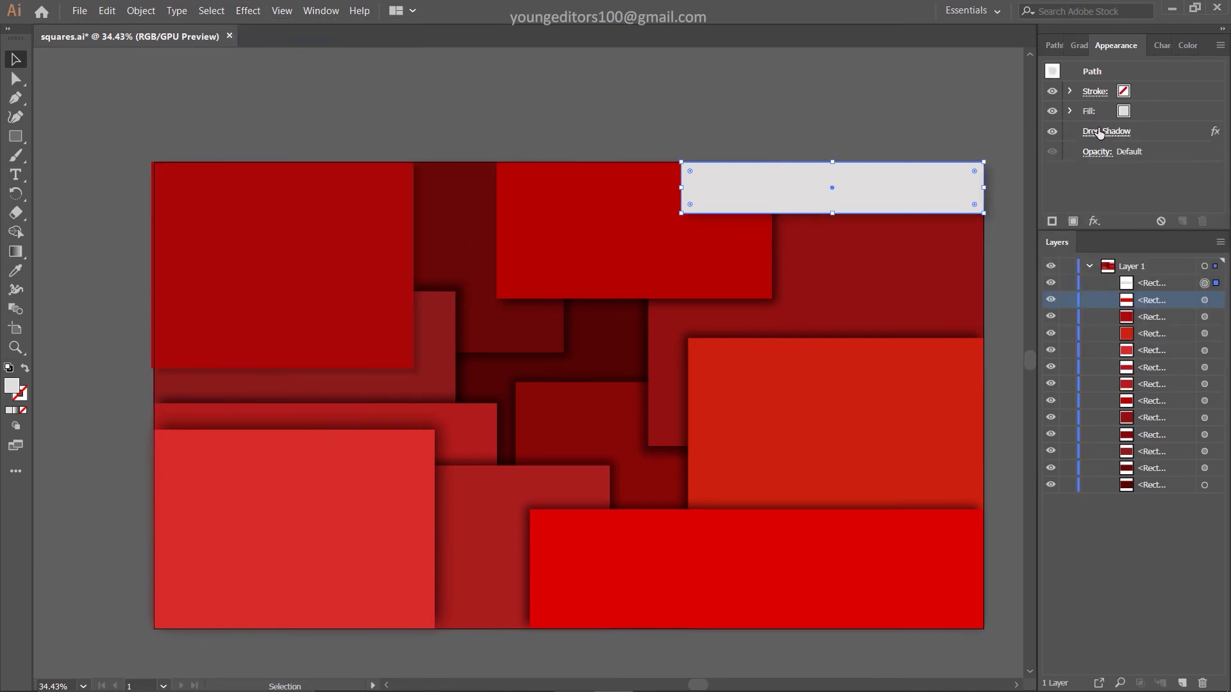
click(1106, 130)
key(Return)
click(882, 115)
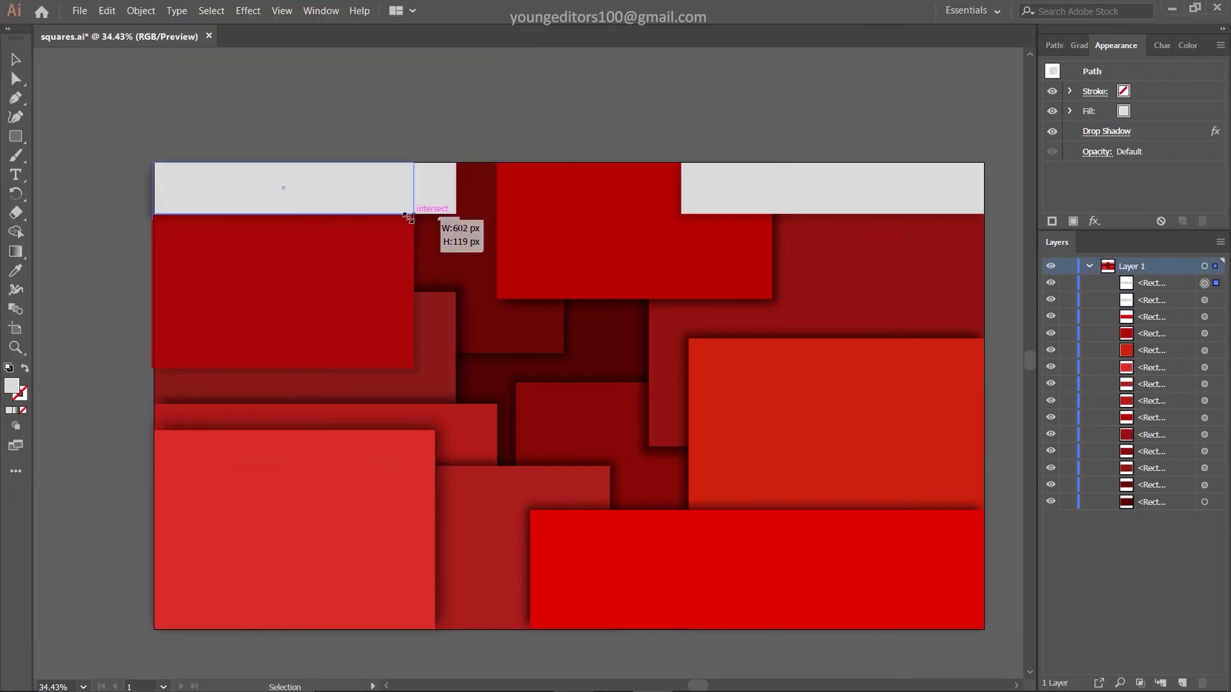
Shrink the top-left bar slightly and fill it light grey (C1BFBF)
drag(408, 217, 368, 221)
double_click(11, 386)
click(407, 289)
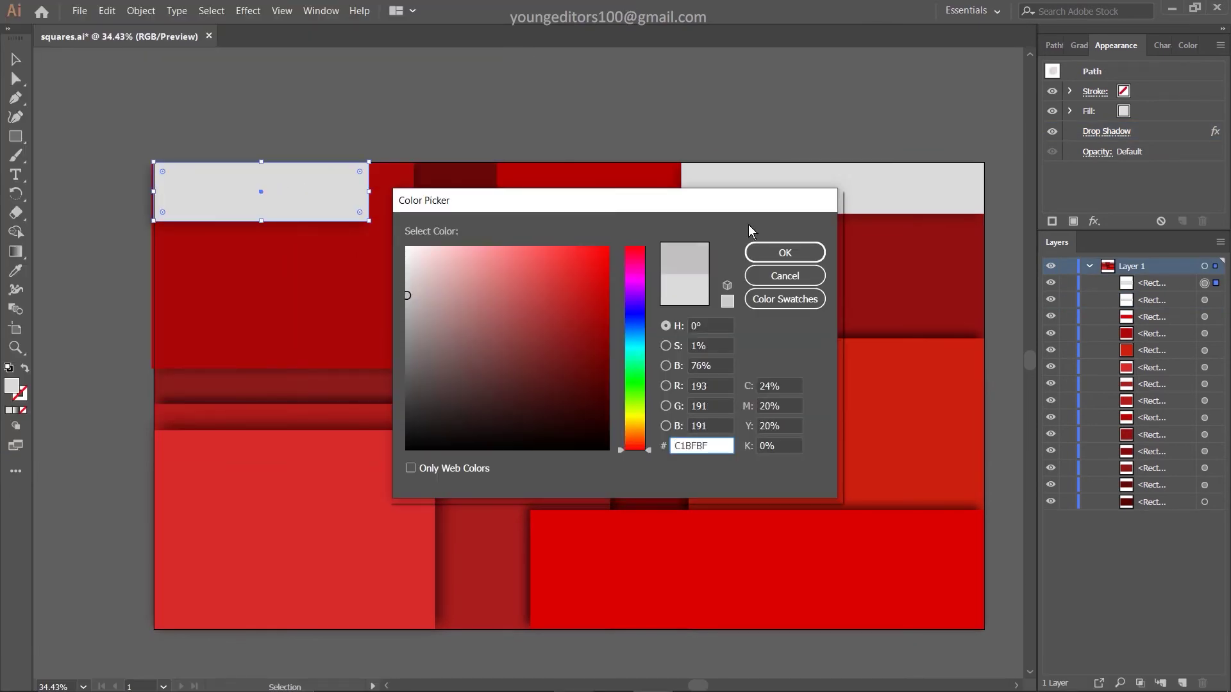
click(763, 252)
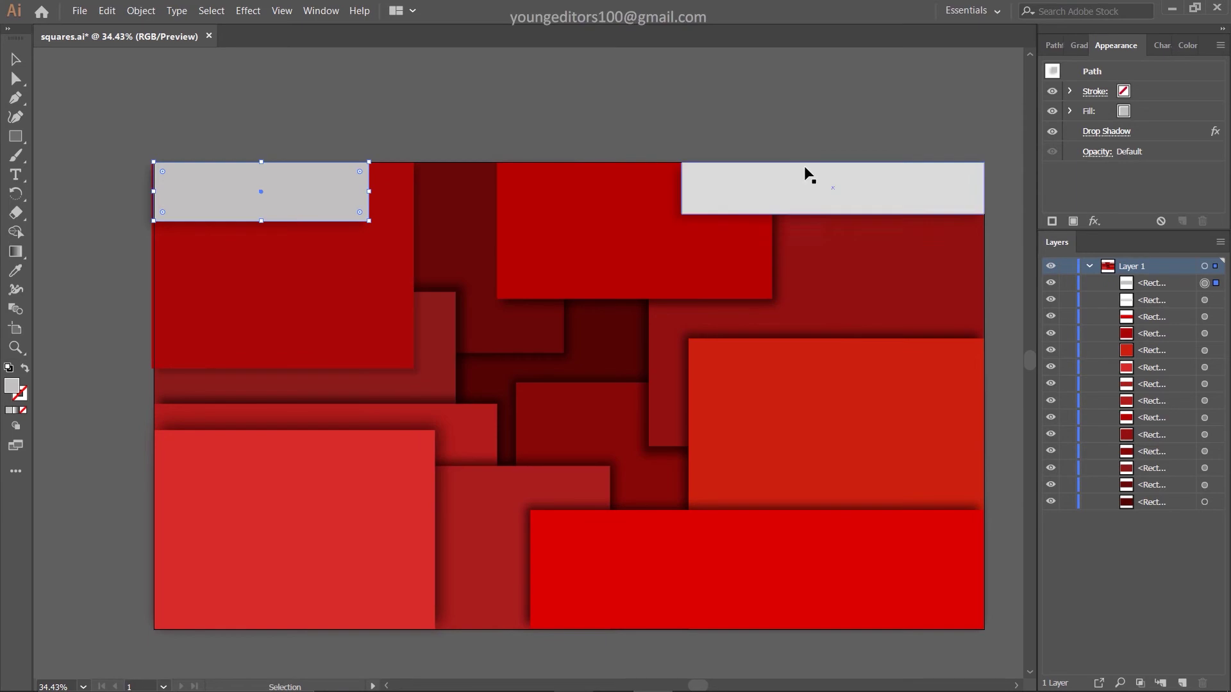
Apply a matching 25% drop shadow to the top-left grey bar
click(1096, 132)
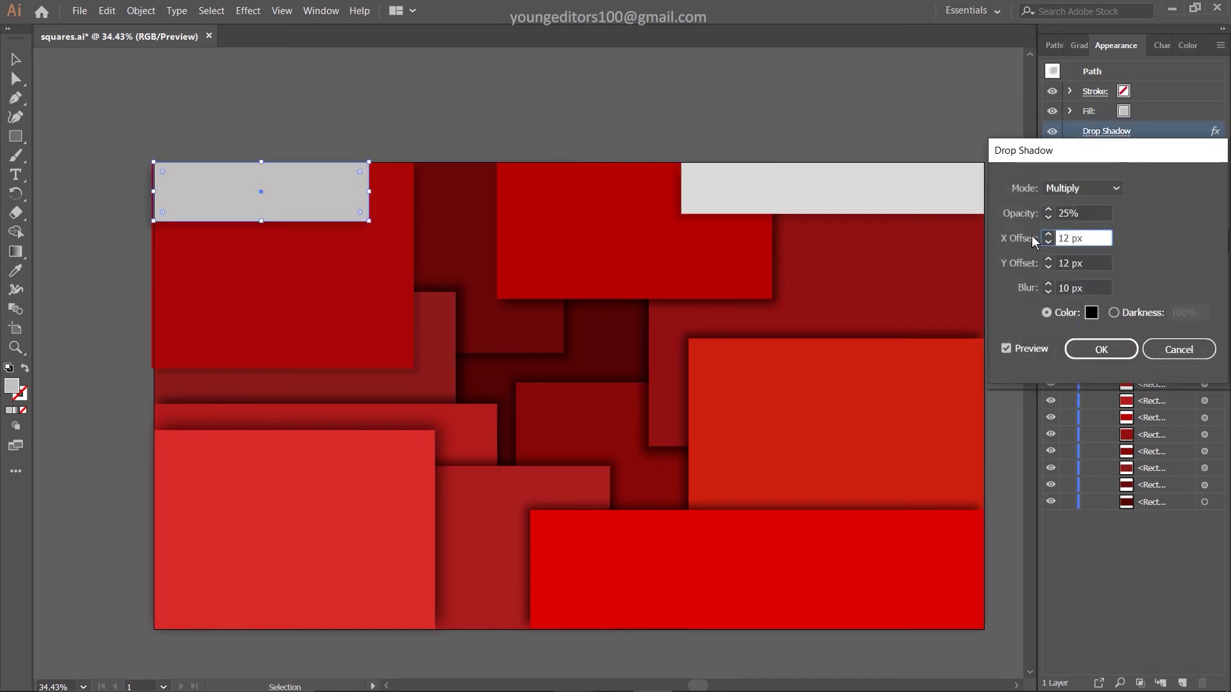
click(1101, 349)
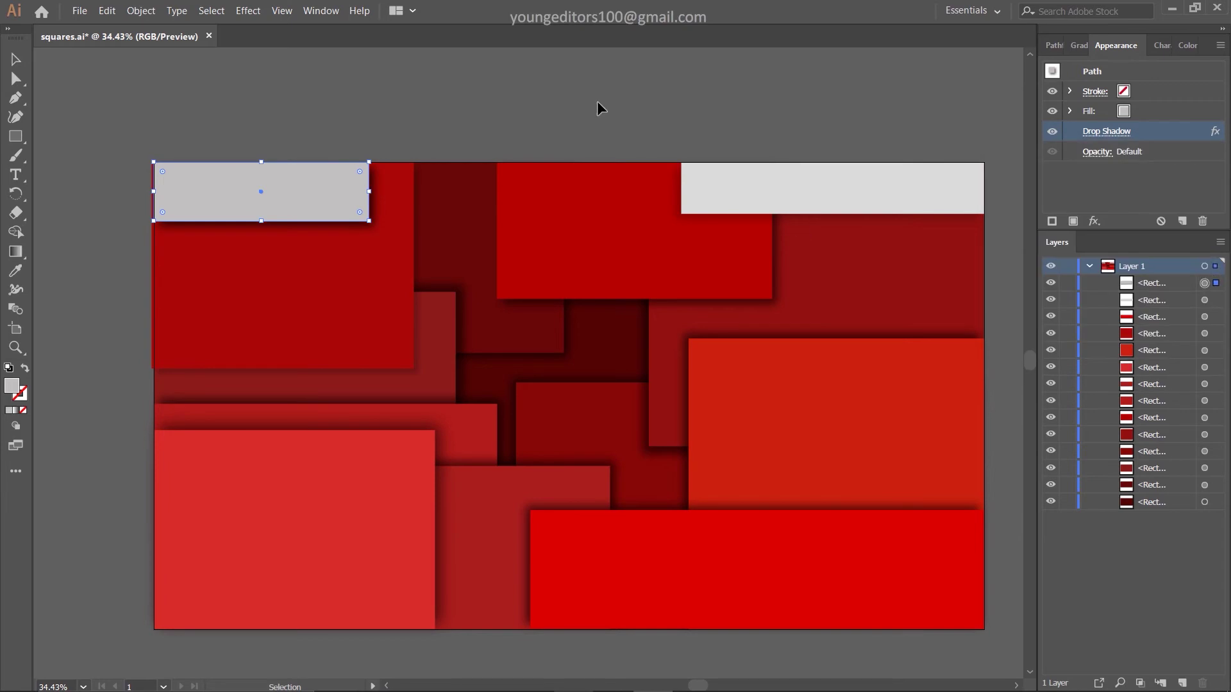
click(1116, 132)
key(Return)
Duplicate the right bar to the top centre, narrow it, and add a 15% drop shadow
drag(812, 187, 524, 186)
drag(700, 186, 611, 183)
drag(305, 185, 431, 185)
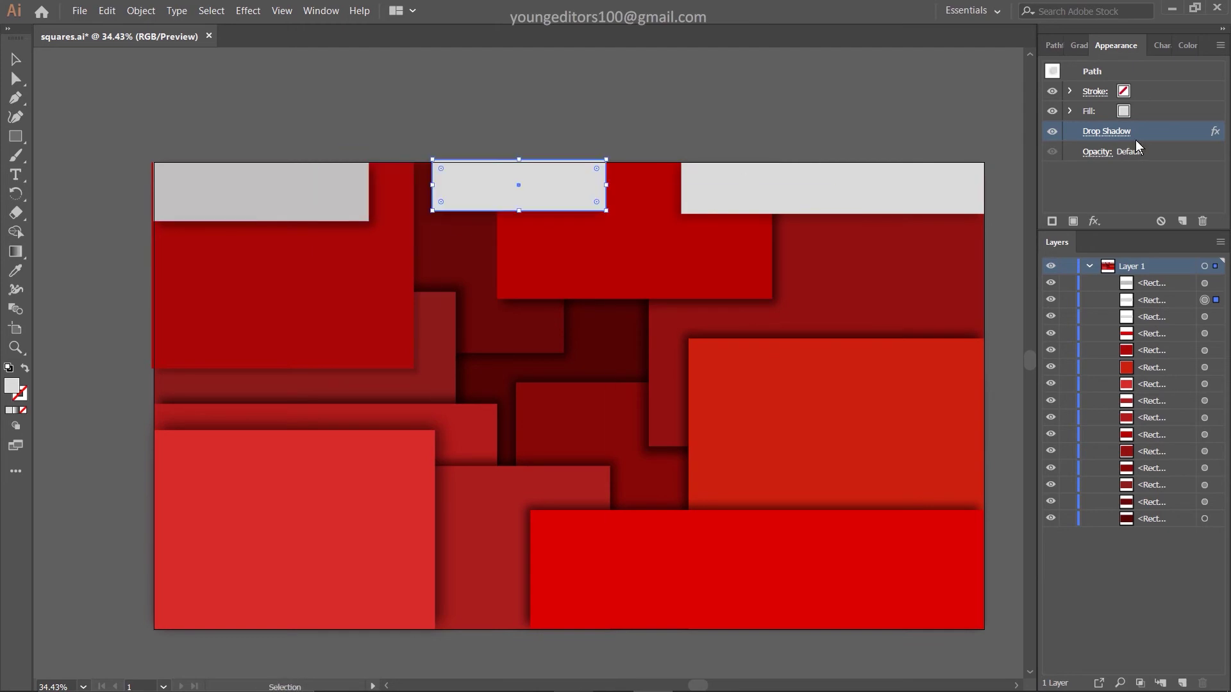
click(1106, 131)
key(Return)
click(1102, 132)
key(Return)
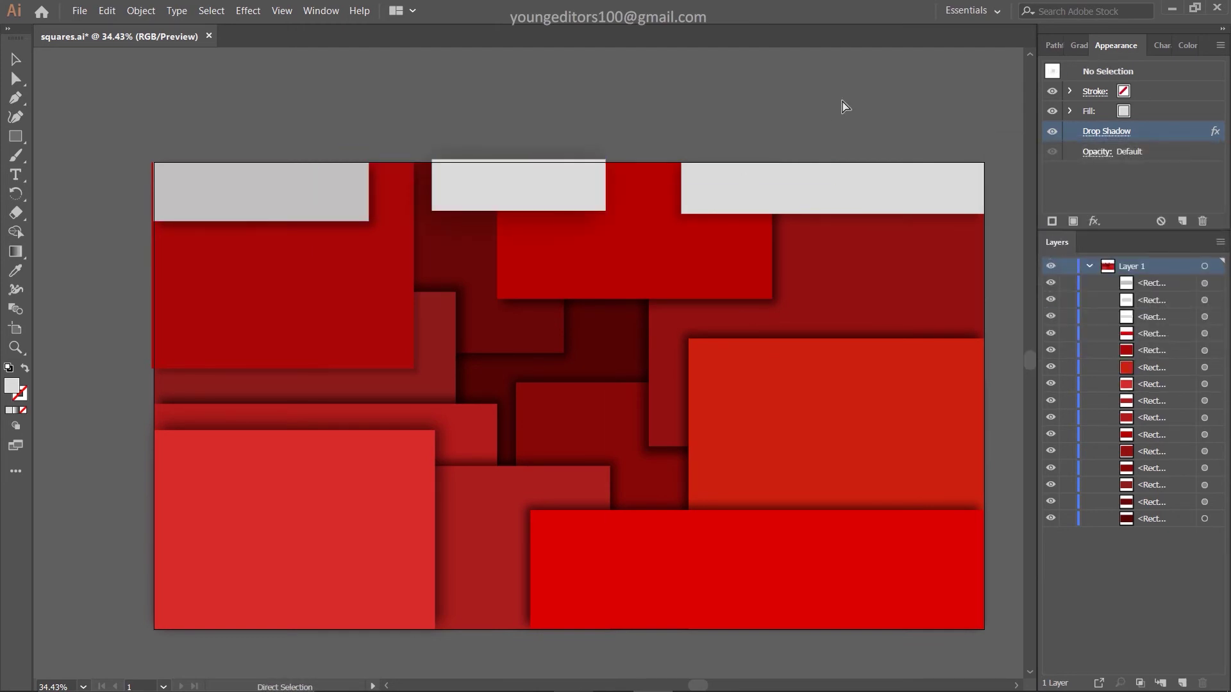
Nudge the top-centre bar down into alignment and save the document
drag(557, 191, 557, 194)
click(593, 117)
key(ctrl+s)
Give the top-centre bar a lighter grey fill
click(577, 192)
double_click(12, 385)
click(788, 253)
click(751, 109)
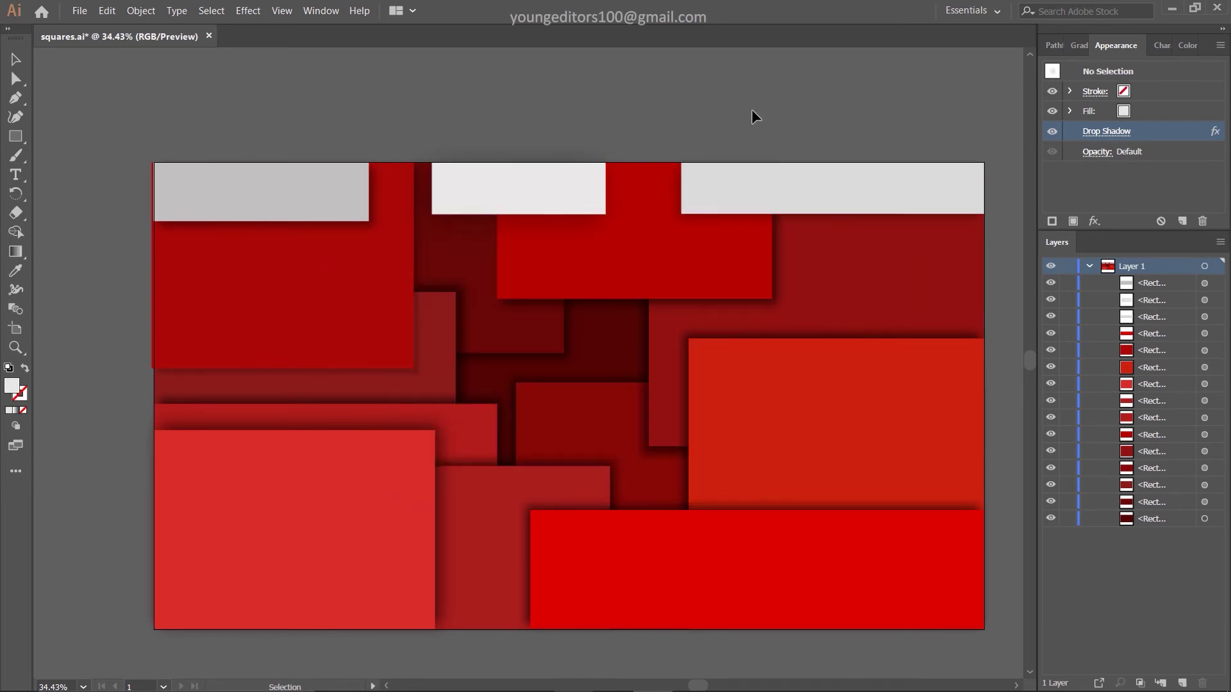
Heighten the top-right bar, then paste a dark-red rectangle copy as a white #FFFFFF top-right square
drag(805, 214, 805, 246)
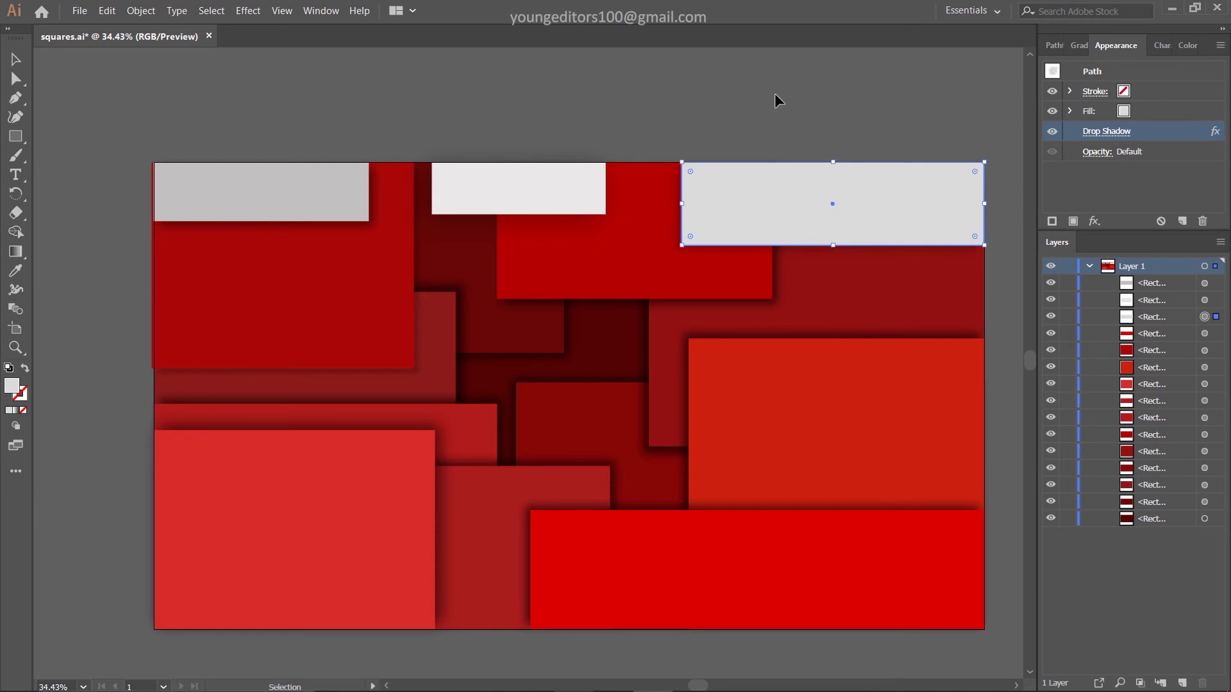
click(664, 349)
key(ctrl+c)
key(ctrl+v)
drag(668, 349, 870, 314)
drag(649, 445, 813, 303)
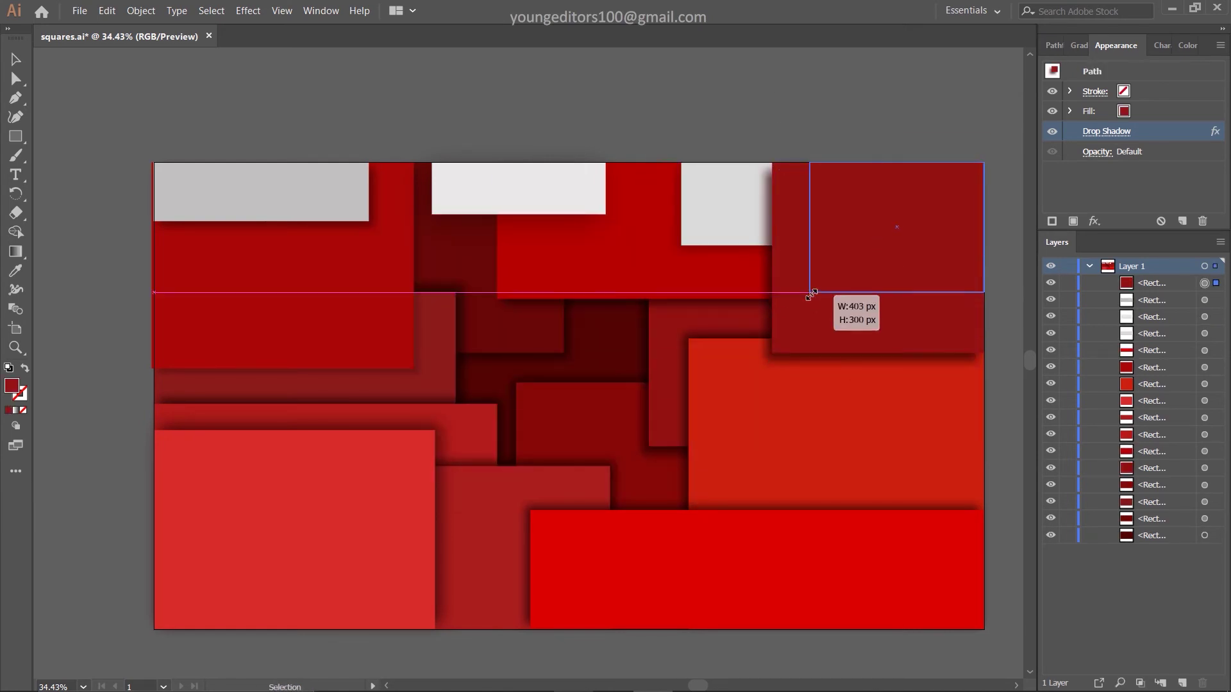
double_click(11, 385)
text(ffffff)
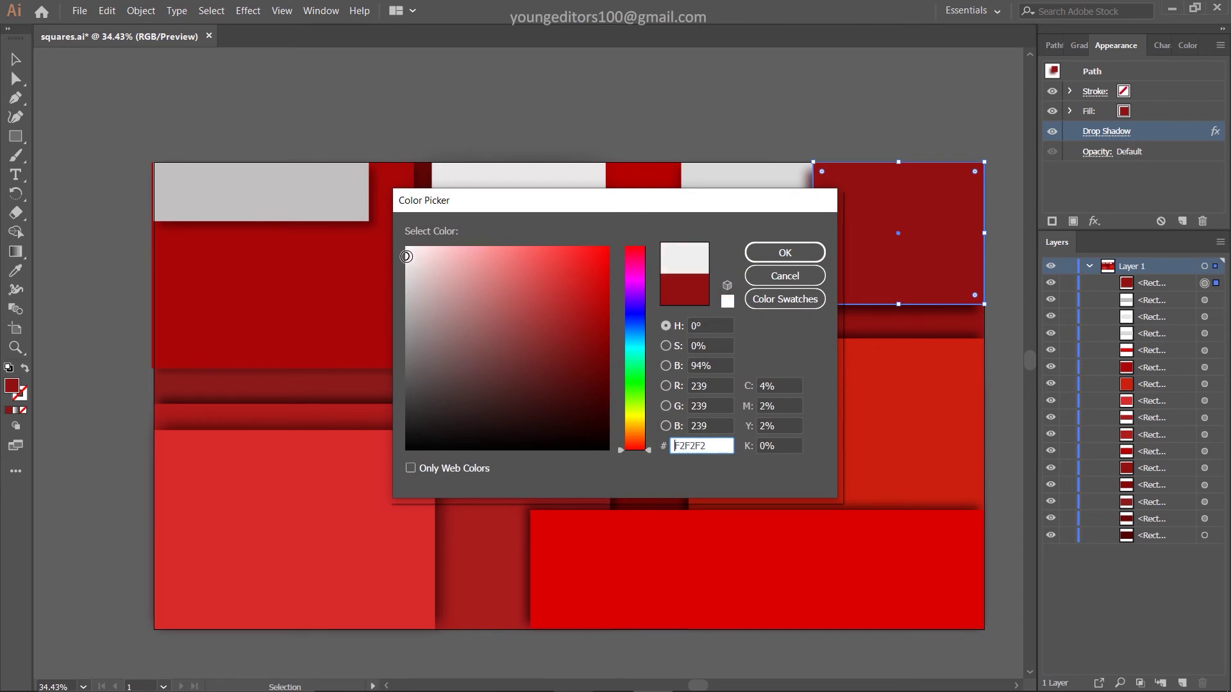
click(785, 252)
click(818, 113)
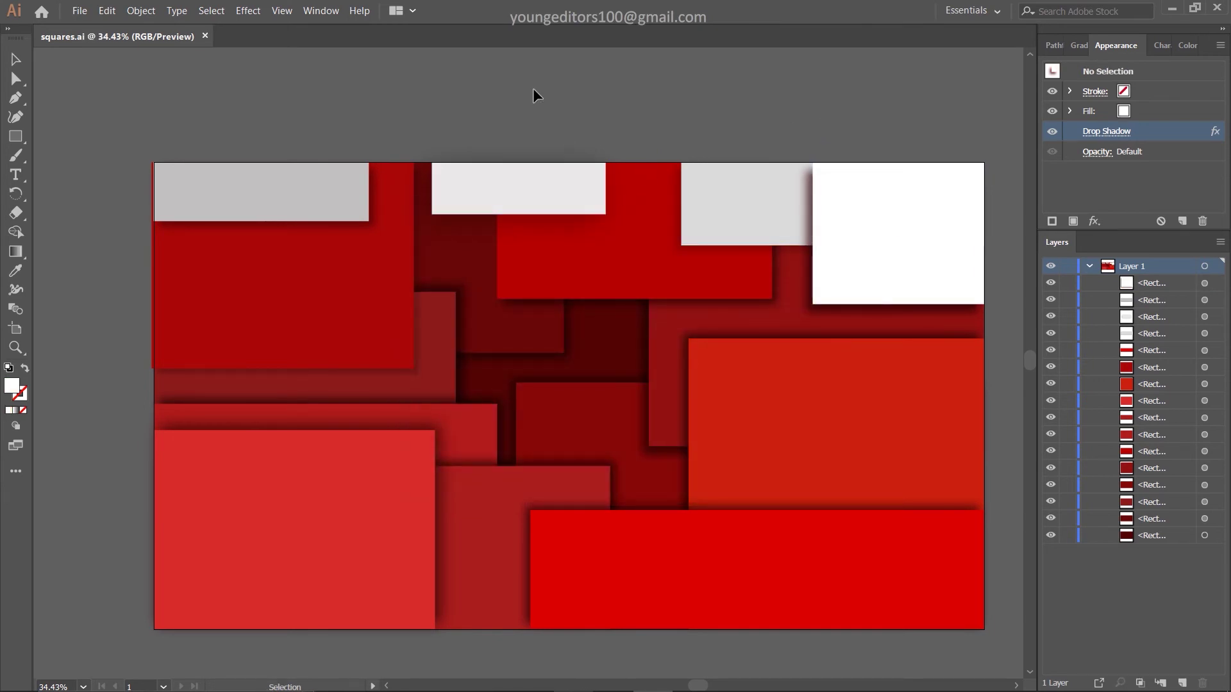
Duplicate the white square below it on the right edge, filled pale pink FCF2F2
mouse_move(903, 203)
mouse_down()
mouse_move(902, 425)
mouse_move(898, 353)
mouse_up()
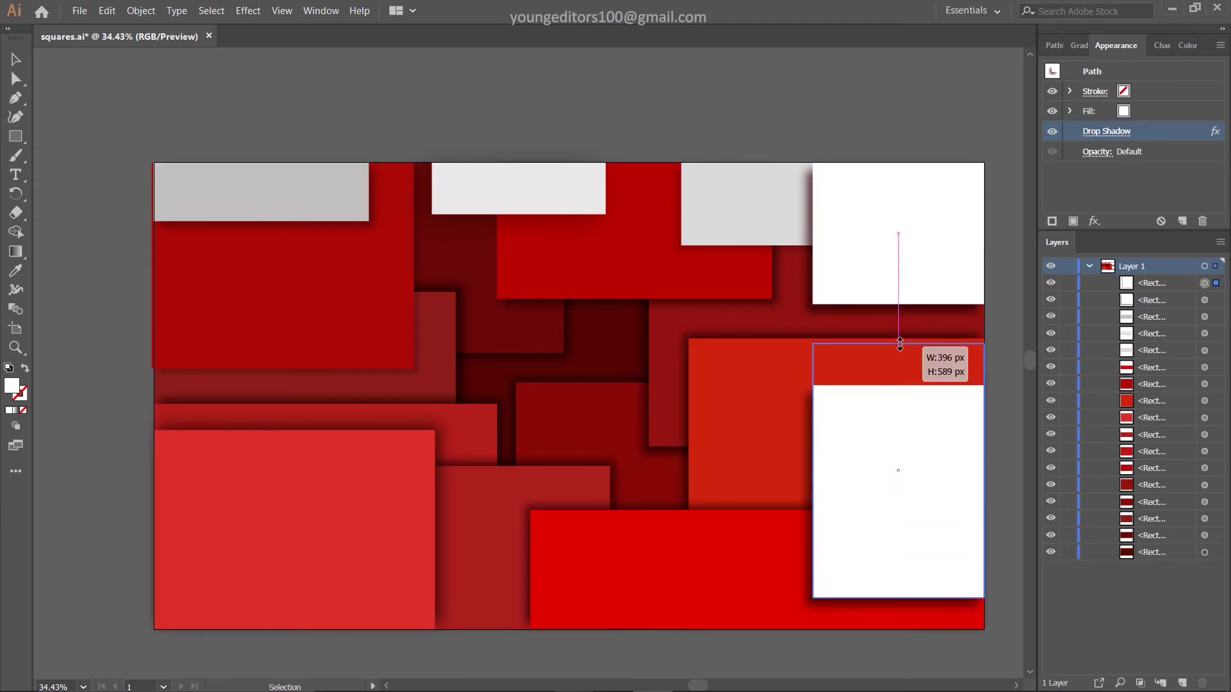
double_click(12, 386)
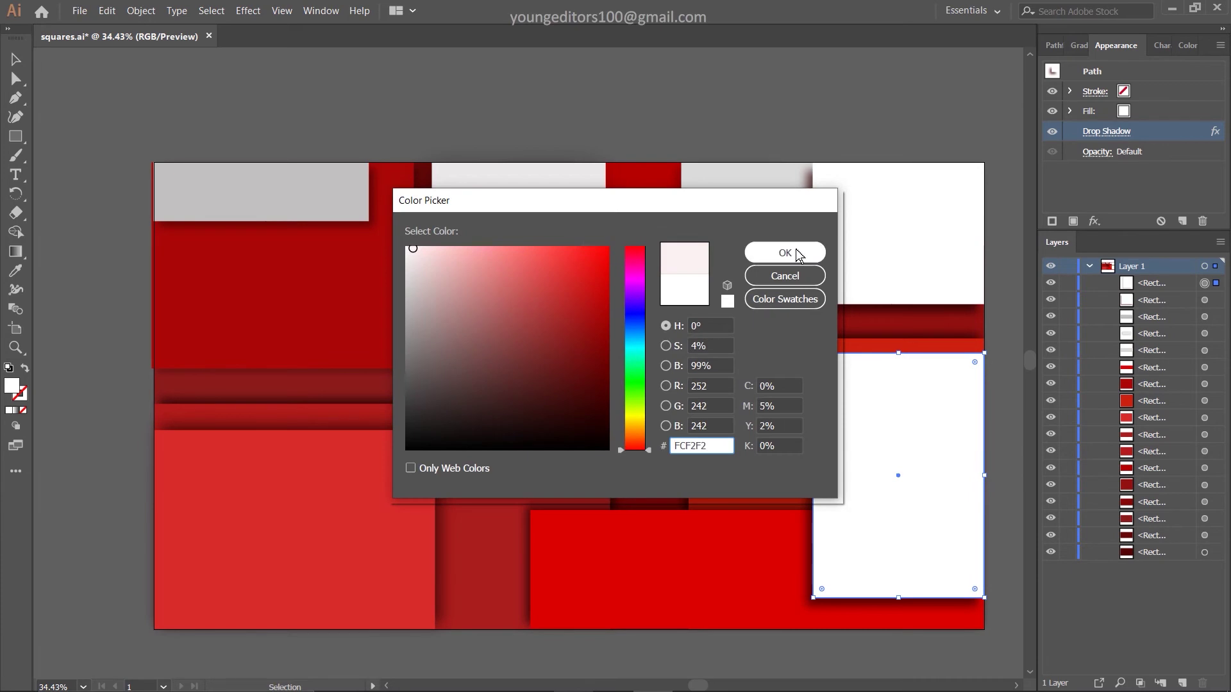
click(799, 254)
click(807, 136)
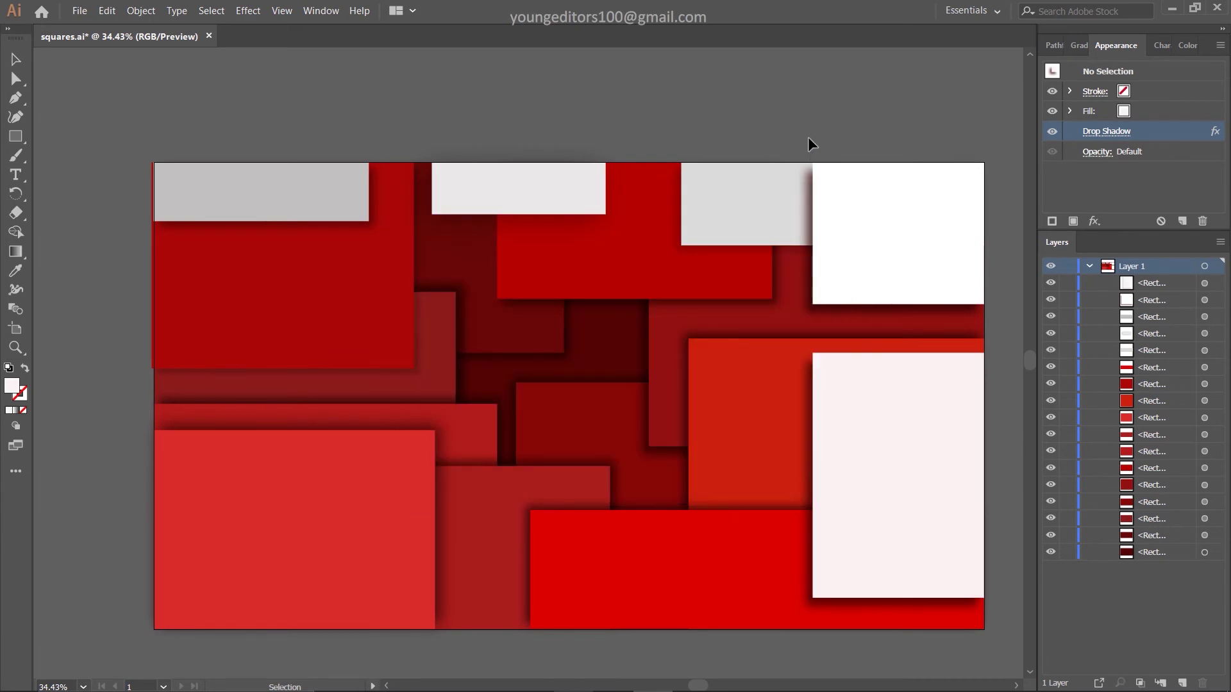
Copy and paste another dark red rectangle
click(668, 348)
key(ctrl+c)
key(ctrl+v)
Fit the pasted copy to the right edge, recolour it with the top bar's light grey, and save
drag(645, 352, 676, 389)
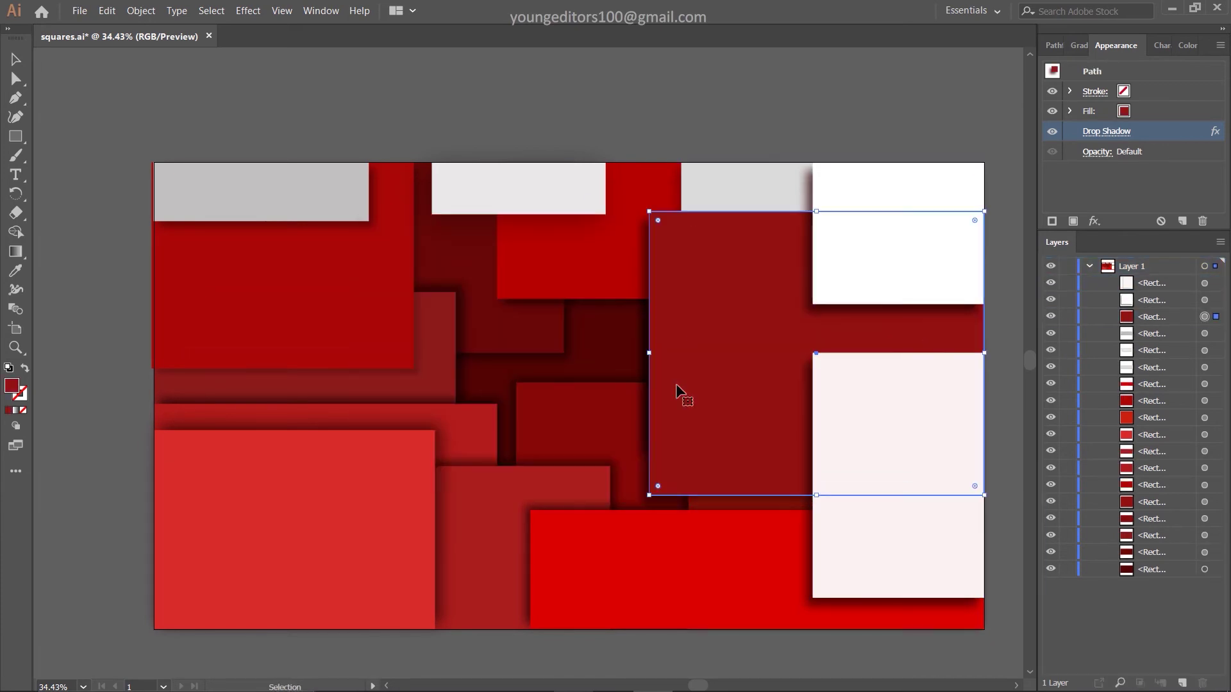
drag(652, 497, 740, 409)
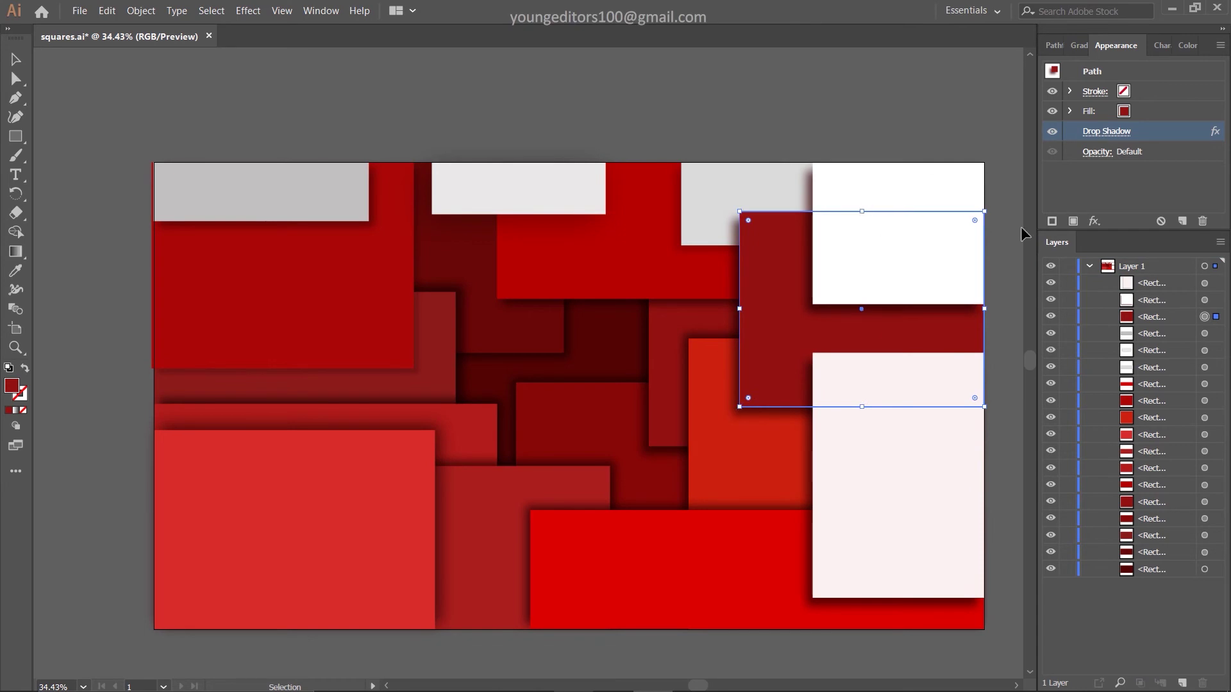
drag(861, 212, 861, 162)
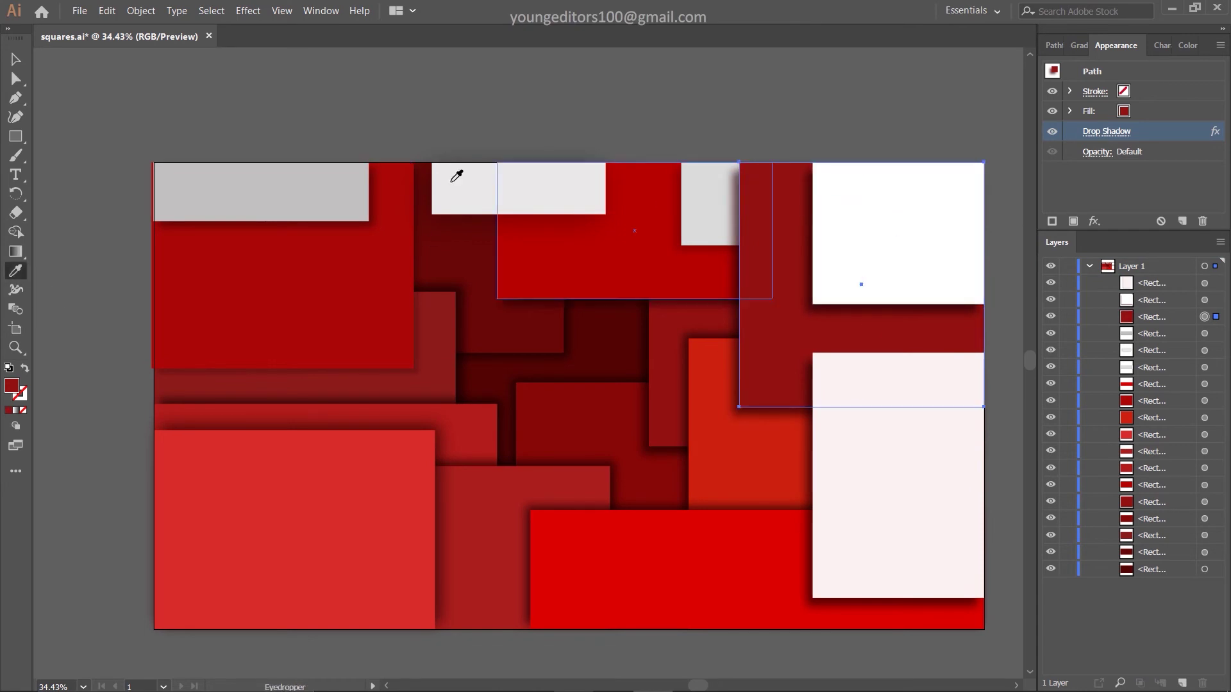
click(452, 182)
key(v)
click(303, 75)
key(ctrl+s)
Edit the top-left drop shadows, giving the red rectangle a 75%, 25 px-blur shadow
click(518, 187)
click(1106, 130)
key(Return)
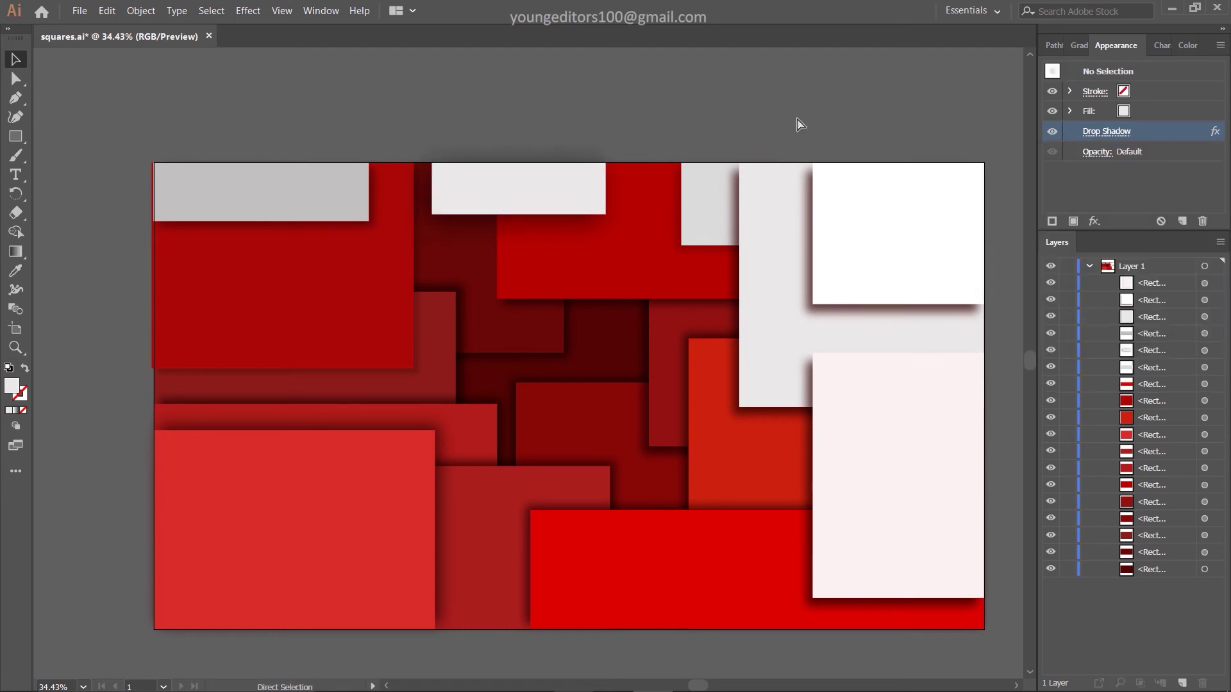
click(389, 247)
click(1107, 130)
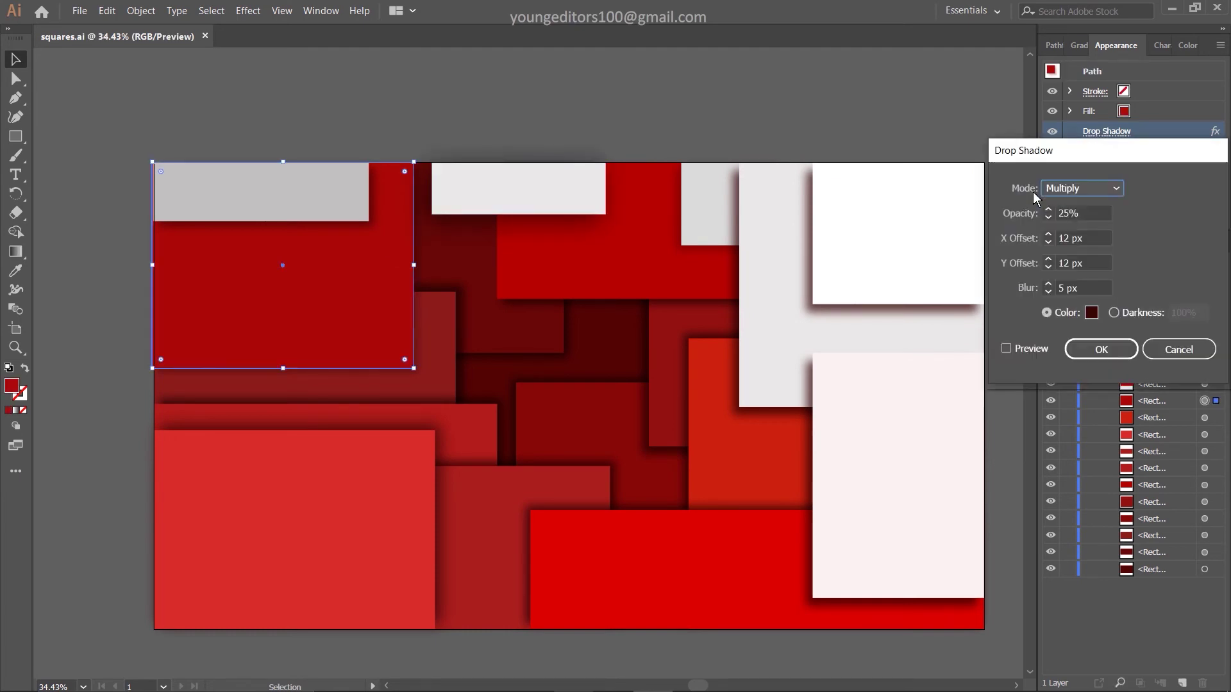
key(Return)
click(1107, 131)
key(Return)
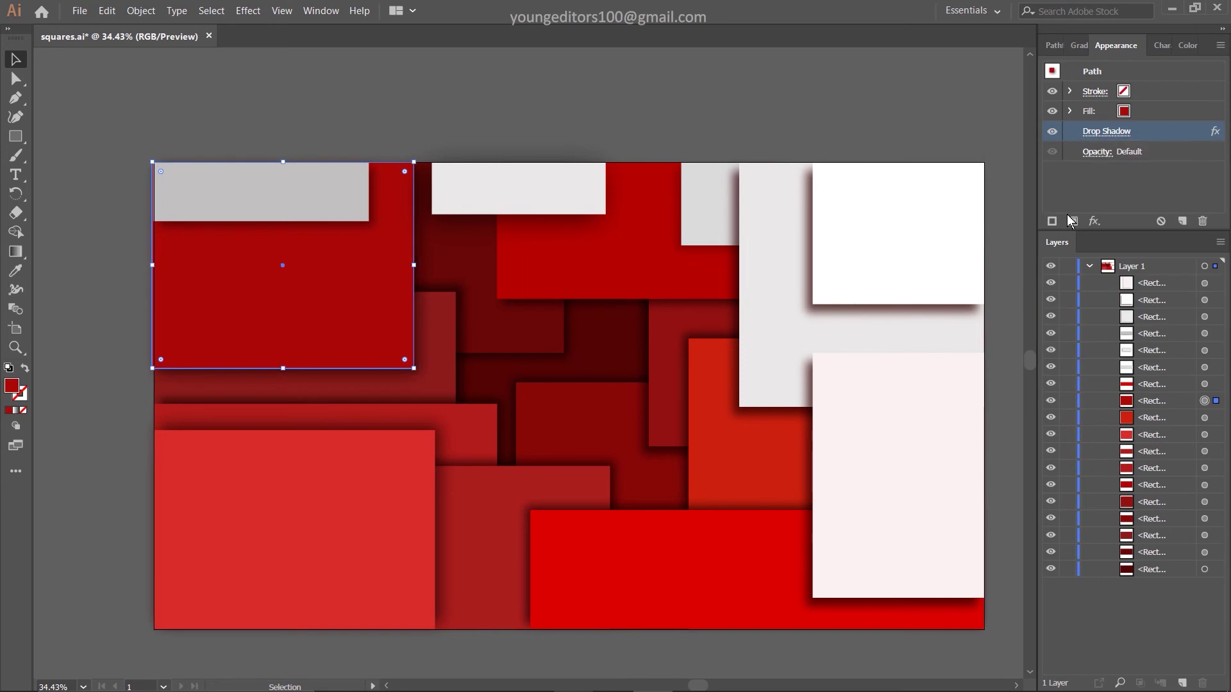
click(1106, 131)
key(Return)
click(1106, 131)
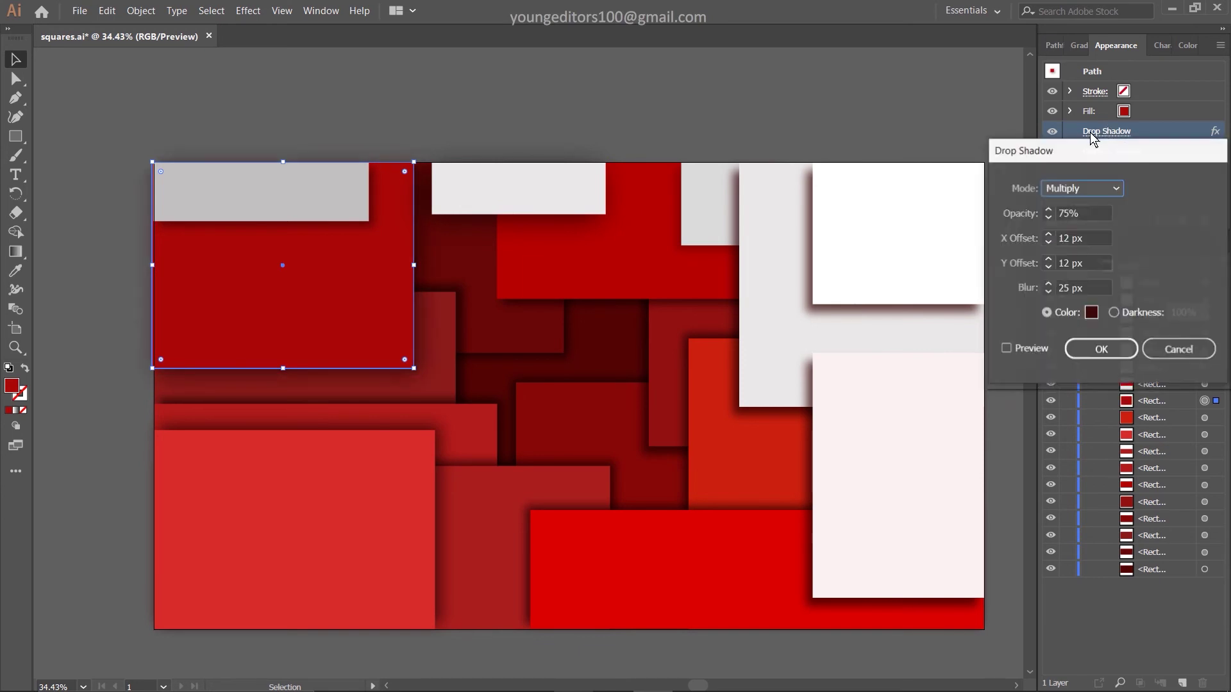
key(Return)
click(804, 85)
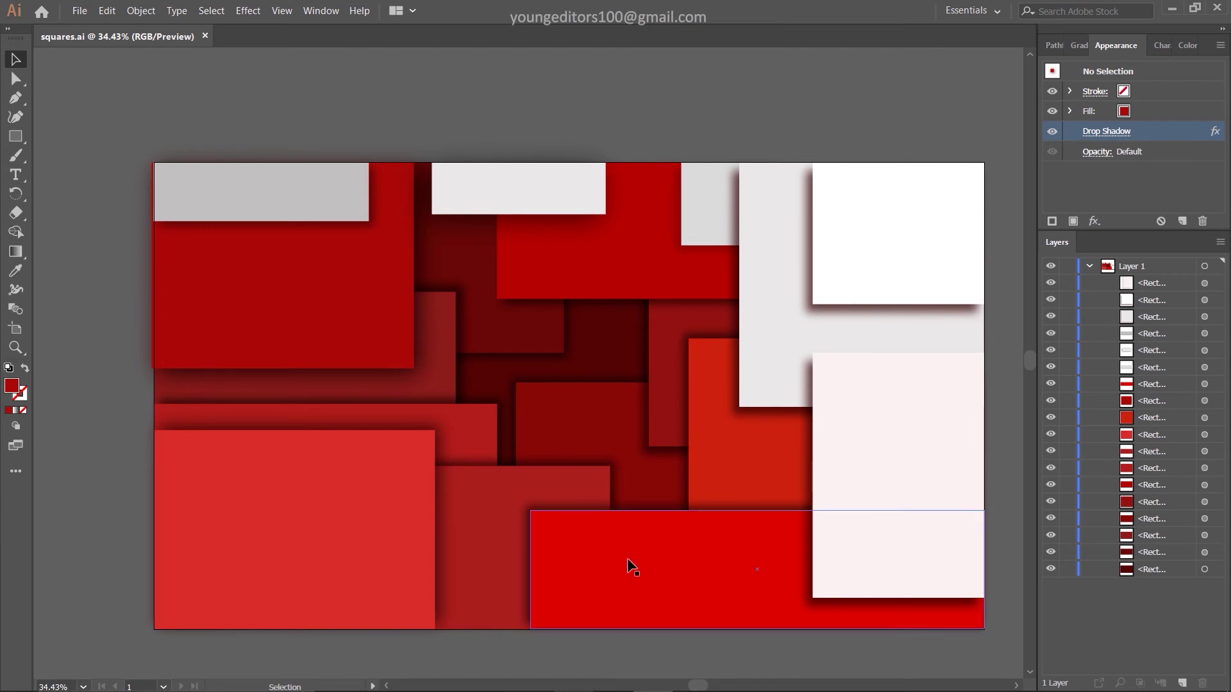
Copy the dark-red rectangle and paste it in front (Ctrl+F)
click(621, 448)
key(ctrl+c)
key(ctrl+f)
Raise the pink rectangle, then shrink the dark-red copy at lower right and fill it light grey
drag(1157, 305, 1154, 283)
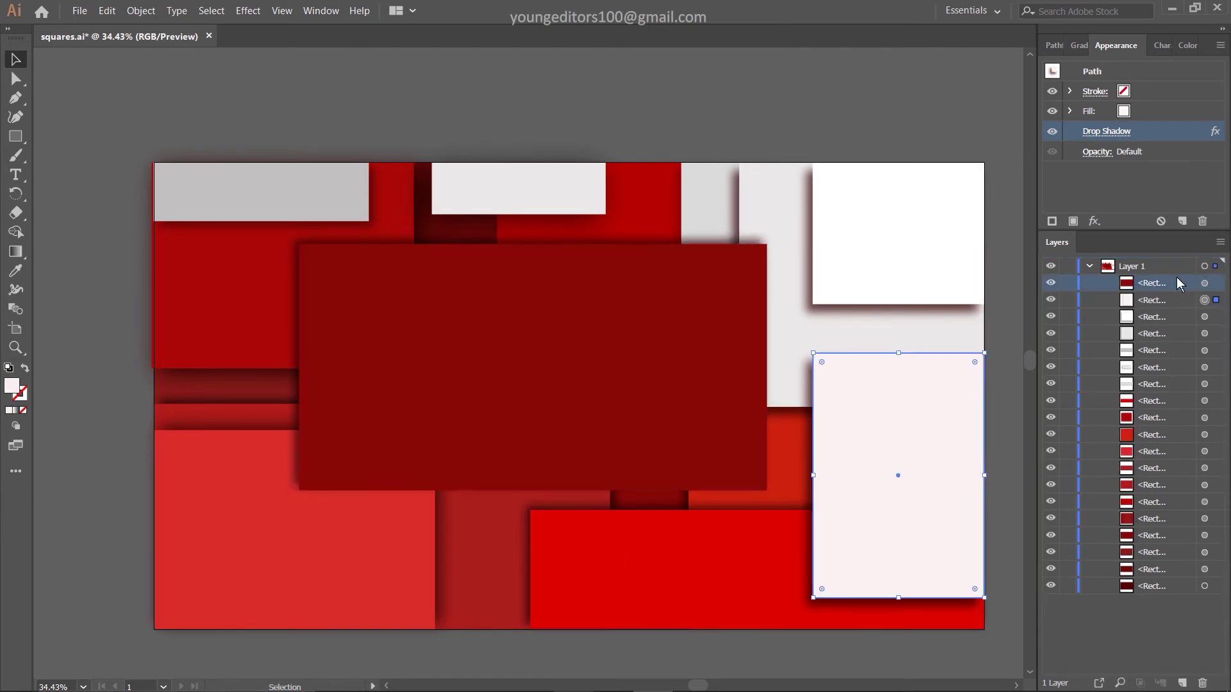
mouse_move(632, 368)
mouse_down()
mouse_move(910, 518)
mouse_move(841, 502)
mouse_up()
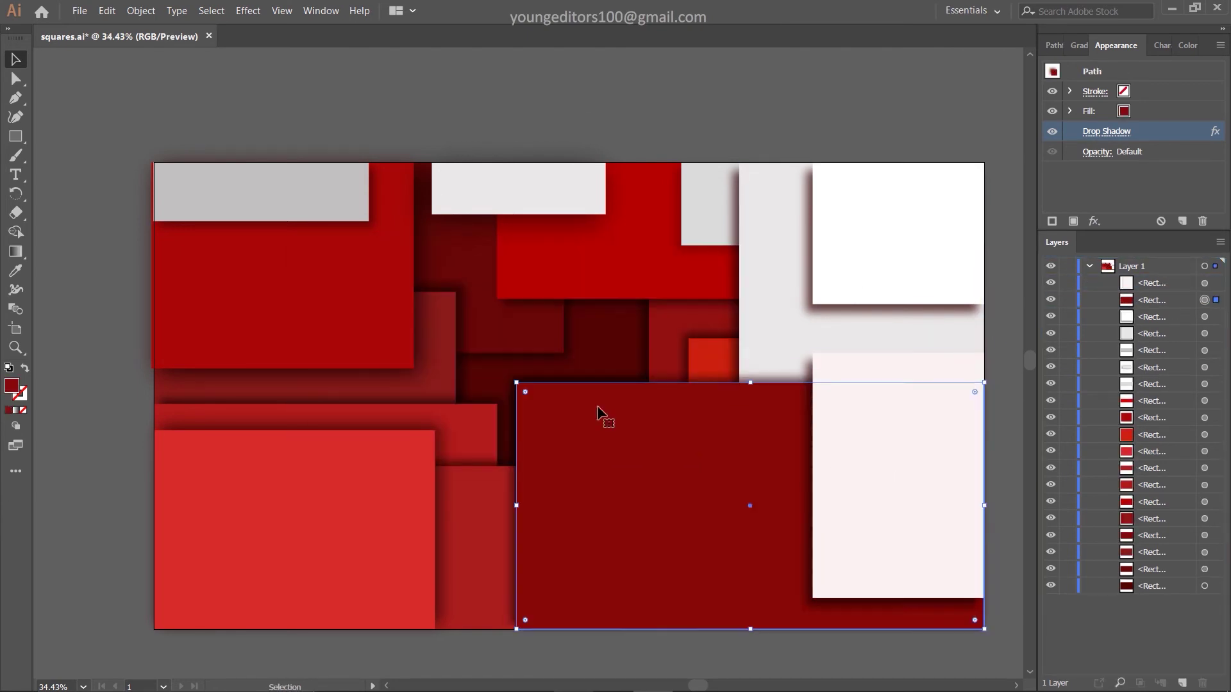
mouse_move(517, 378)
mouse_down()
mouse_move(610, 422)
mouse_move(593, 415)
mouse_up()
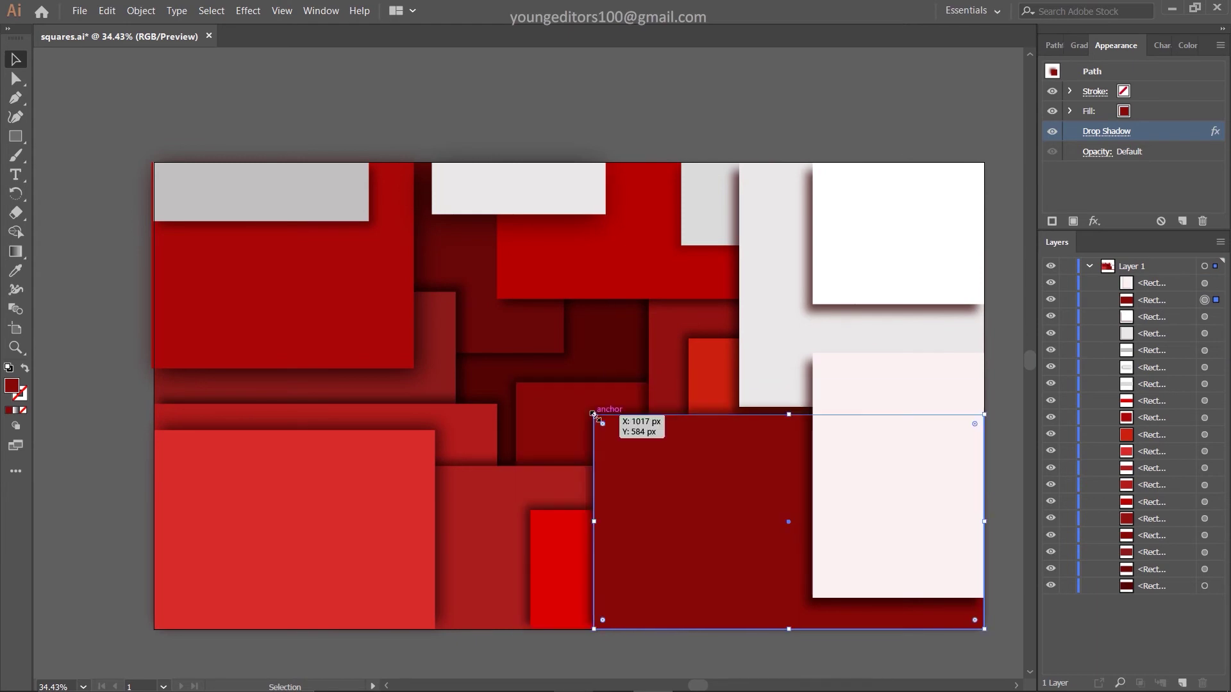
click(15, 270)
click(242, 192)
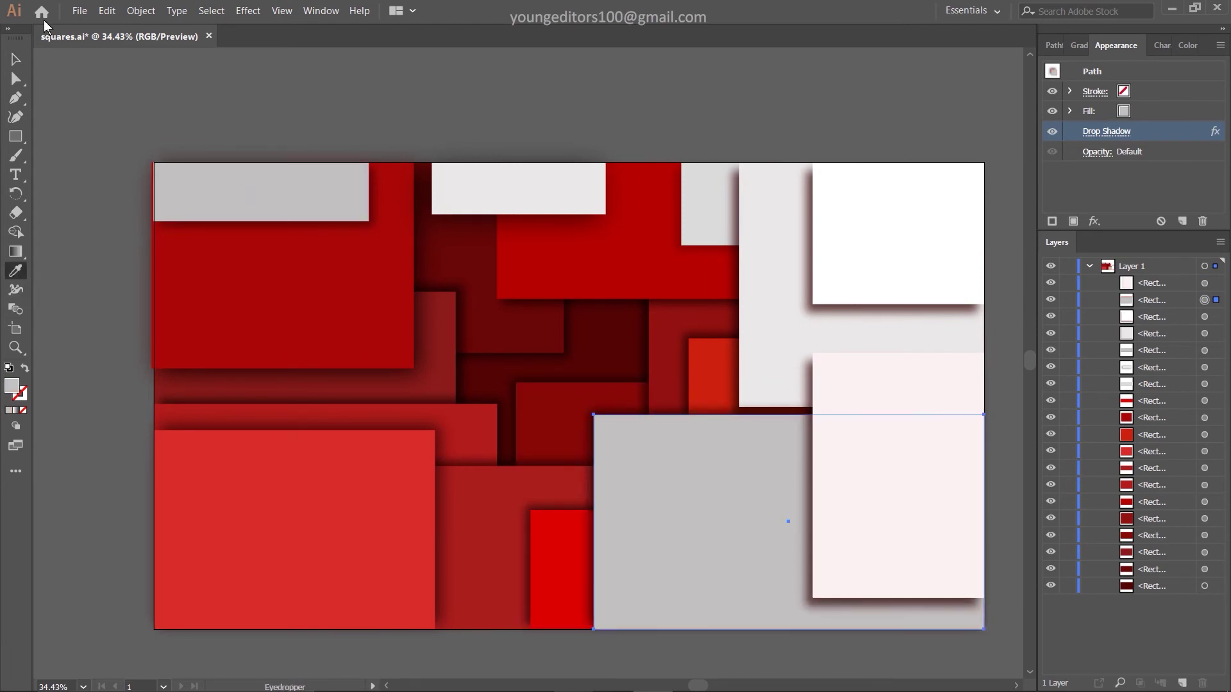
Duplicate the grey rectangle smaller toward the bottom-right and give it a lighter grey fill
drag(681, 507, 502, 361)
drag(690, 380, 868, 526)
drag(594, 415, 644, 477)
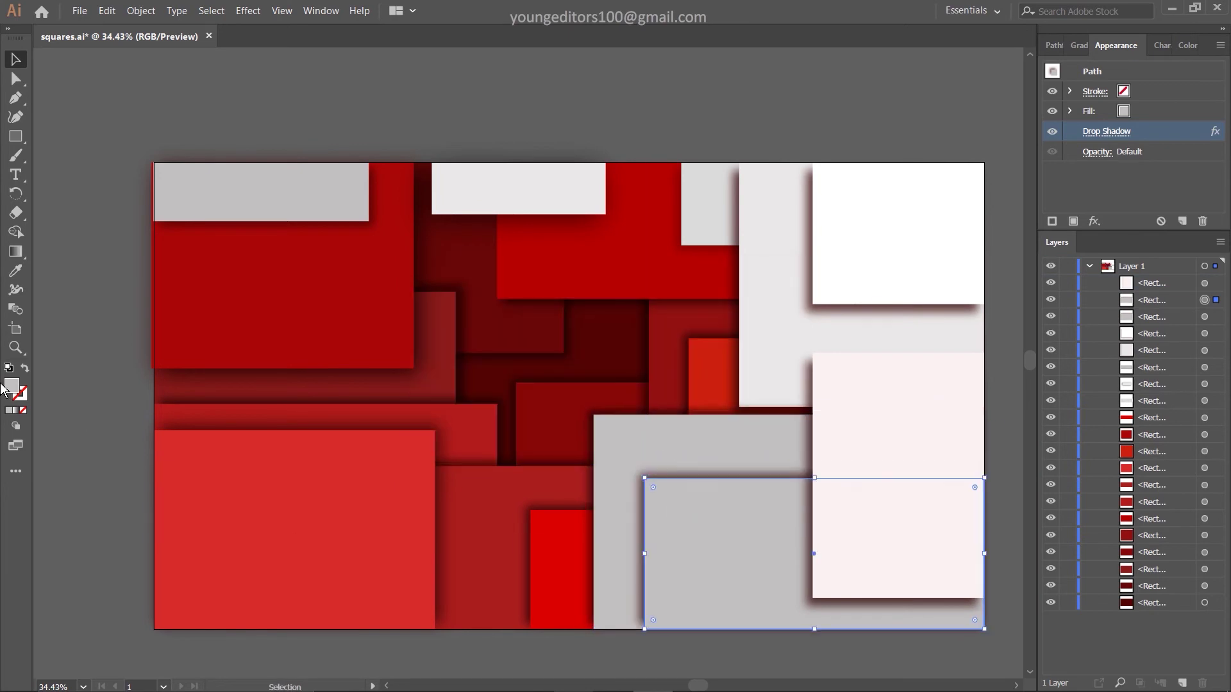
click(776, 288)
double_click(11, 385)
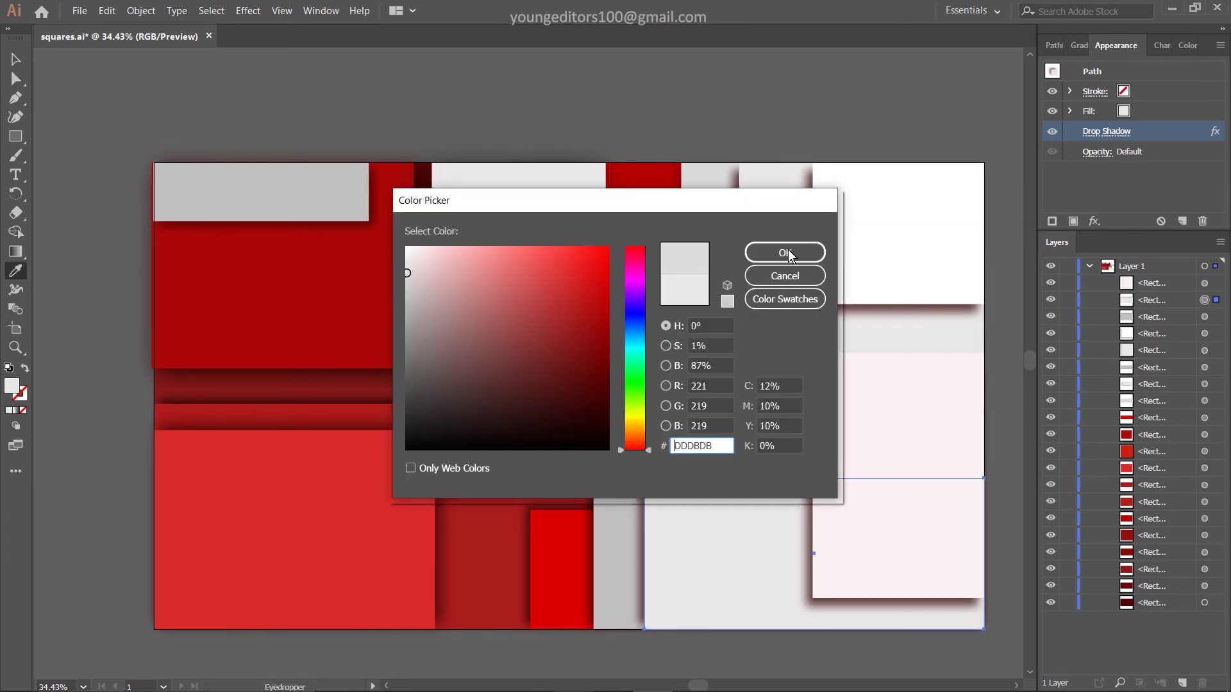
click(797, 252)
click(16, 59)
Paste a third, smaller grey rectangle into the bottom-right corner
key(ctrl+c)
key(ctrl+v)
drag(538, 311, 816, 494)
drag(643, 478, 733, 516)
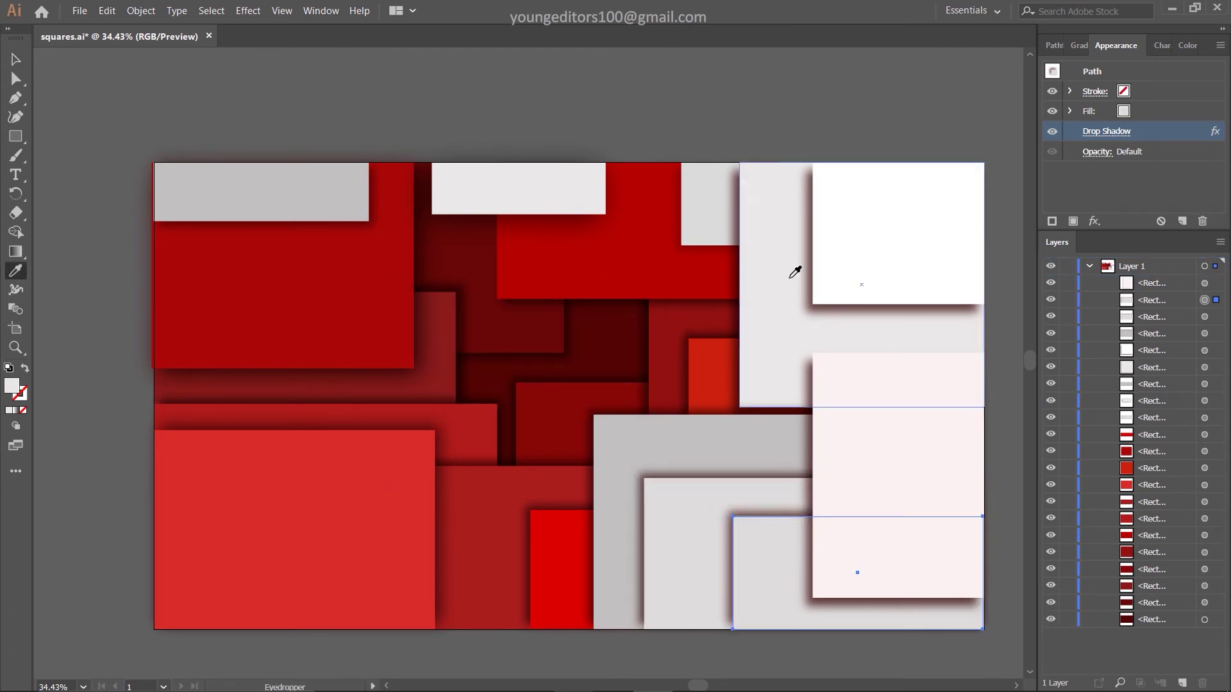
Darken the newest rectangle's drop shadow colour to near black
click(1107, 130)
click(1091, 312)
drag(536, 433, 415, 420)
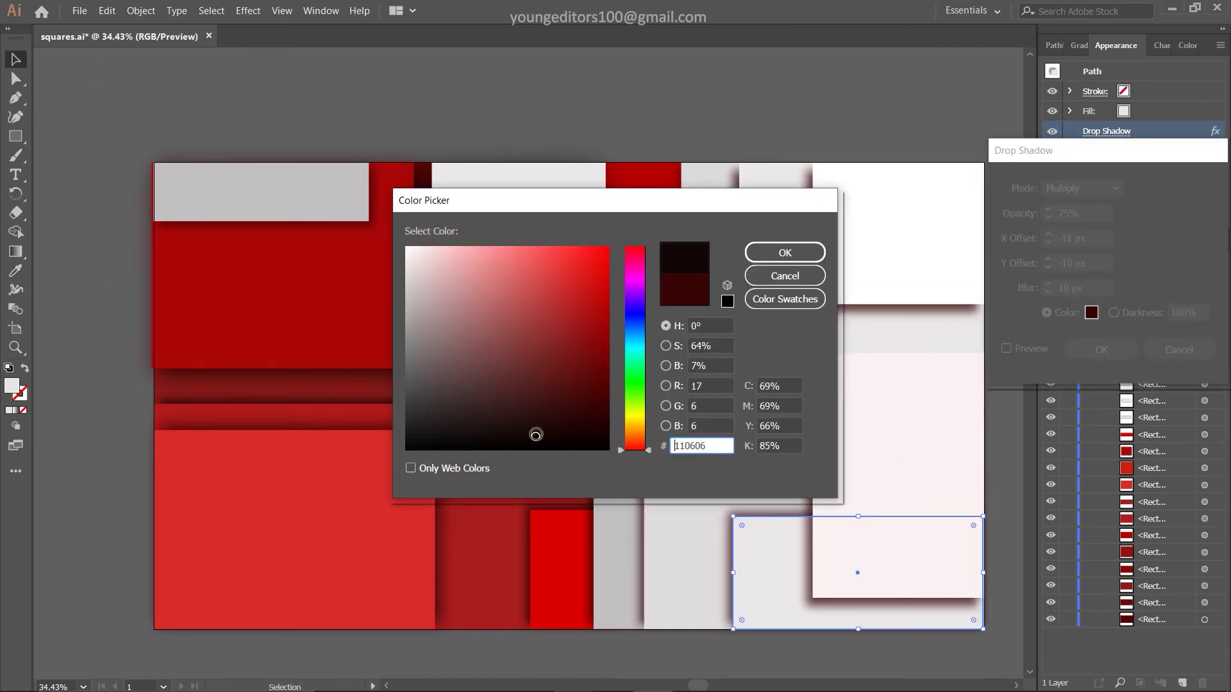
click(785, 252)
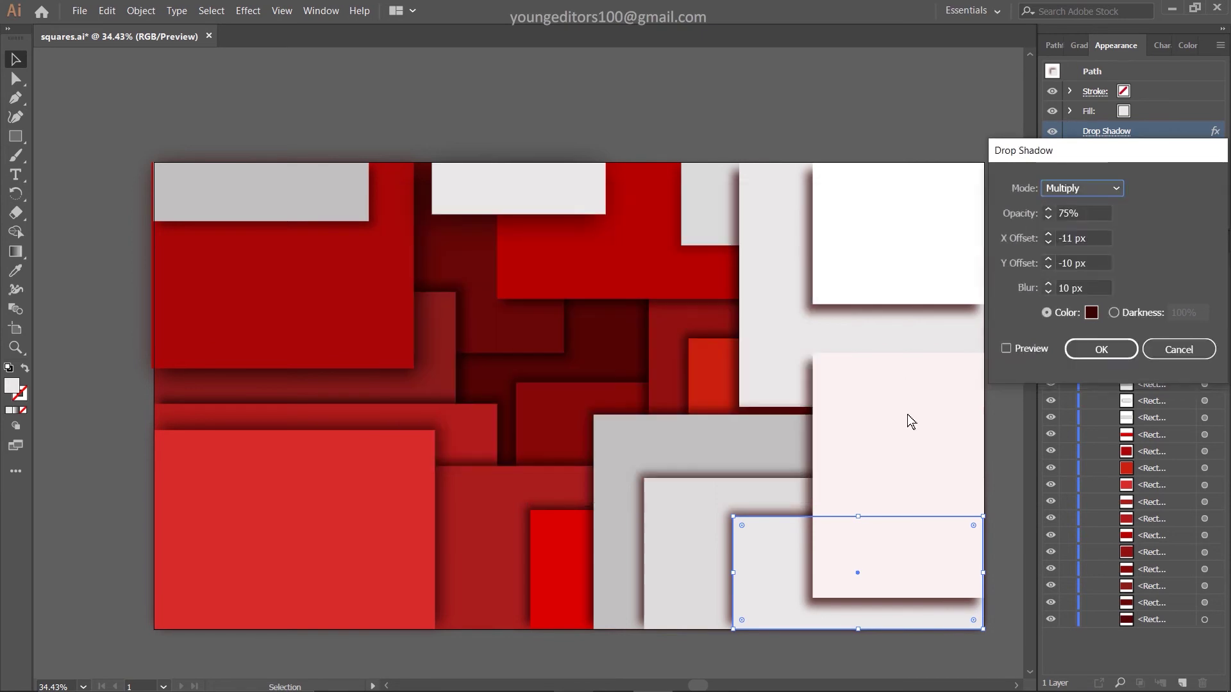
key(Return)
shift+click(881, 246)
click(864, 134)
Give the top-right white rectangle and the tall pink rectangle black drop shadows
click(884, 211)
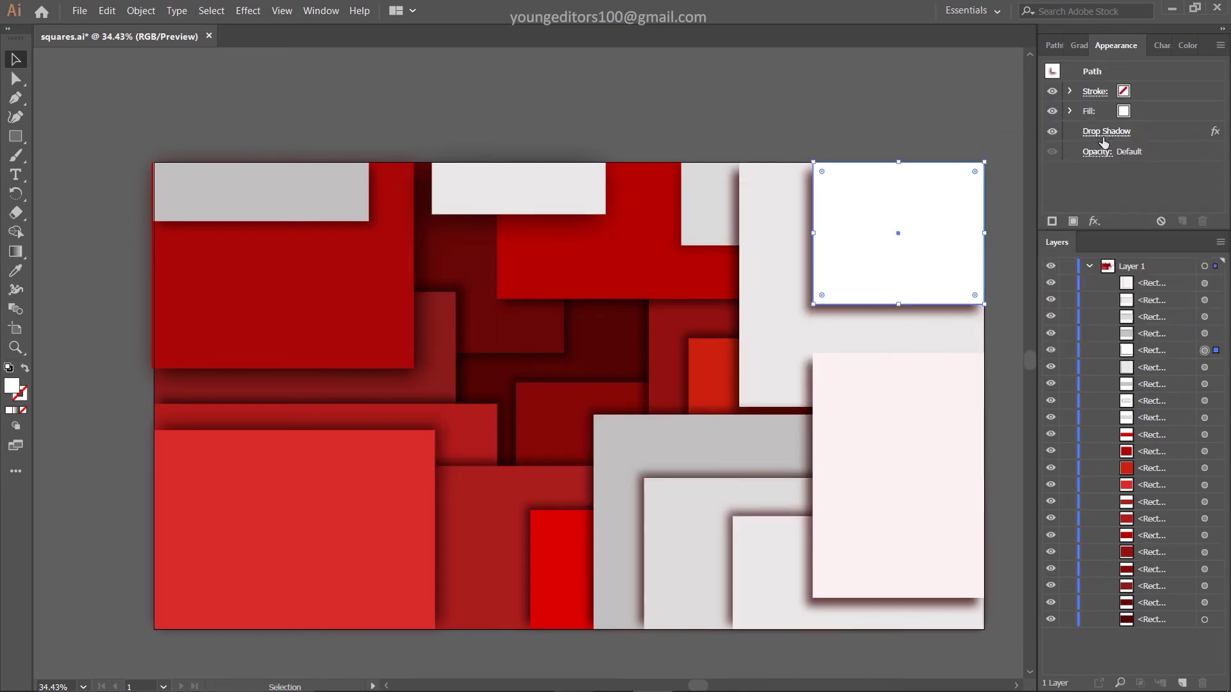
click(1107, 130)
click(1092, 312)
click(784, 253)
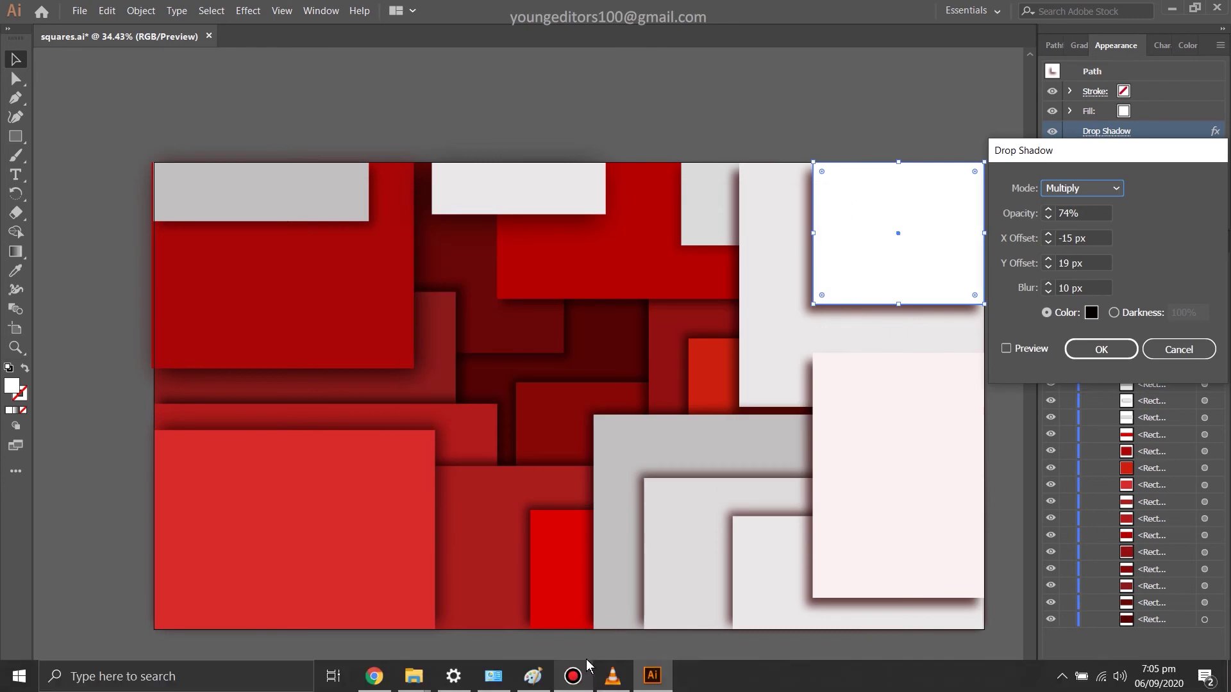
click(1088, 349)
click(897, 498)
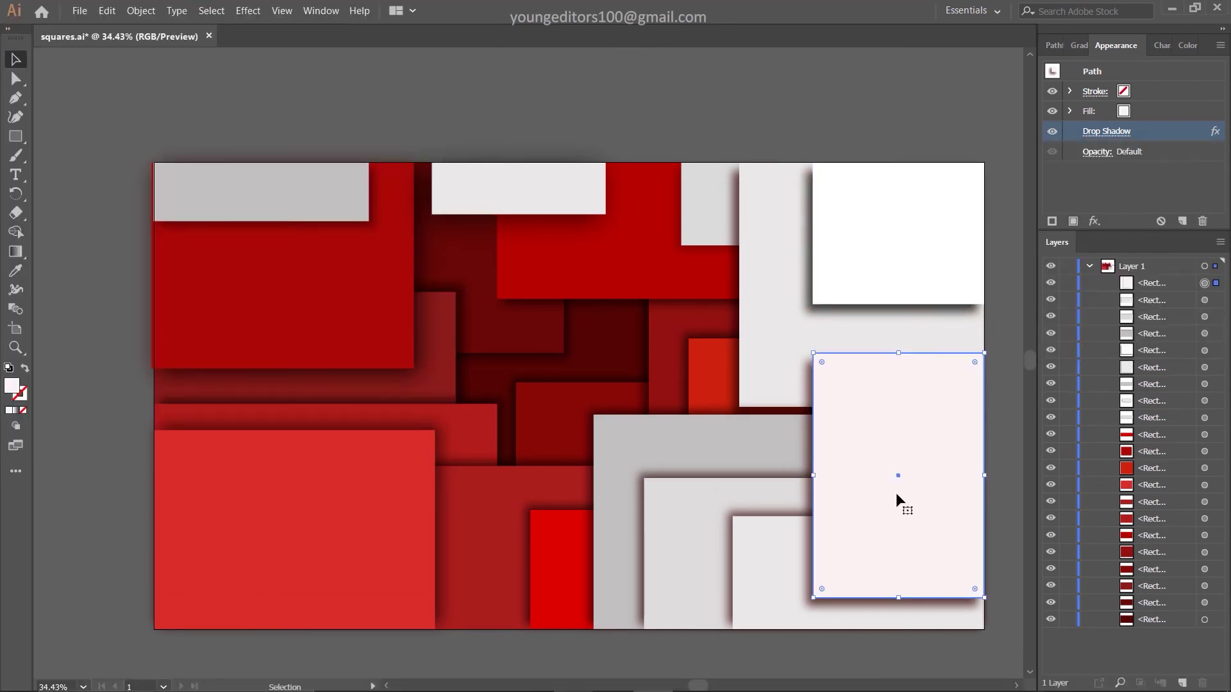
click(1106, 131)
click(1092, 312)
click(798, 252)
click(1101, 349)
Set black drop shadow colours on the two lower-right rectangles
click(769, 612)
click(1106, 130)
click(1092, 312)
click(784, 253)
click(1101, 349)
click(705, 577)
click(1106, 131)
click(1092, 312)
click(784, 252)
Give the large grey and tall light-grey rectangles black drop shadows, then save
click(616, 449)
click(1106, 131)
click(1092, 313)
click(785, 253)
click(1100, 349)
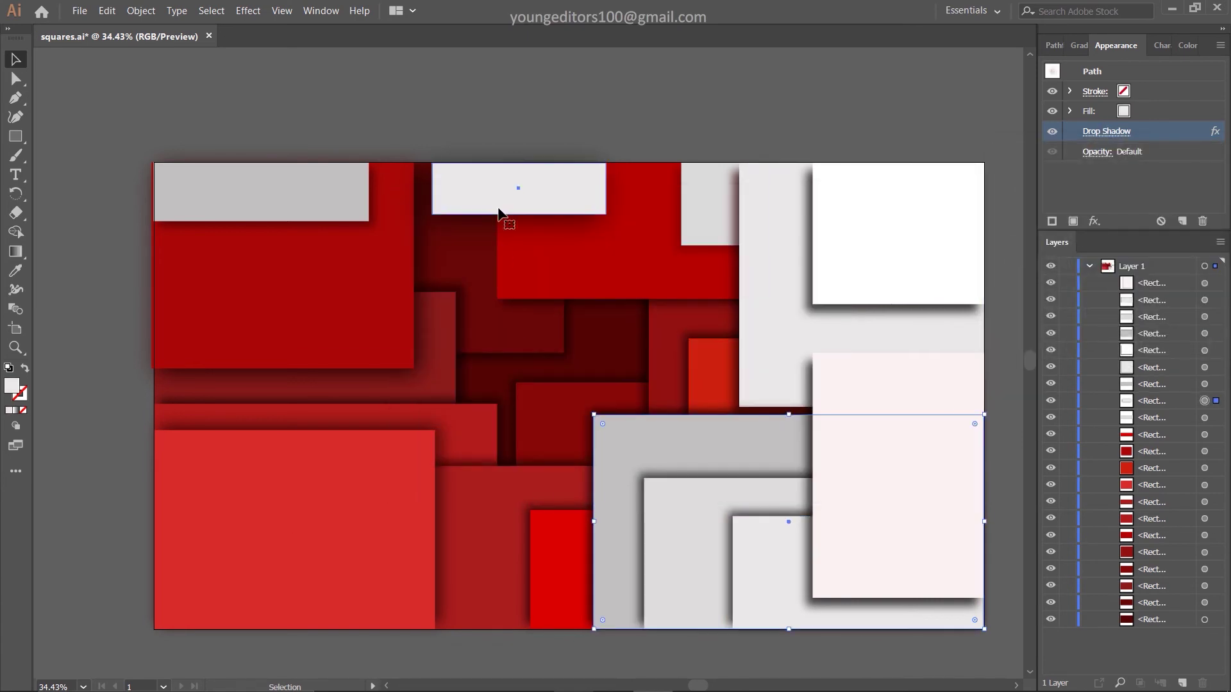
click(799, 340)
click(1106, 131)
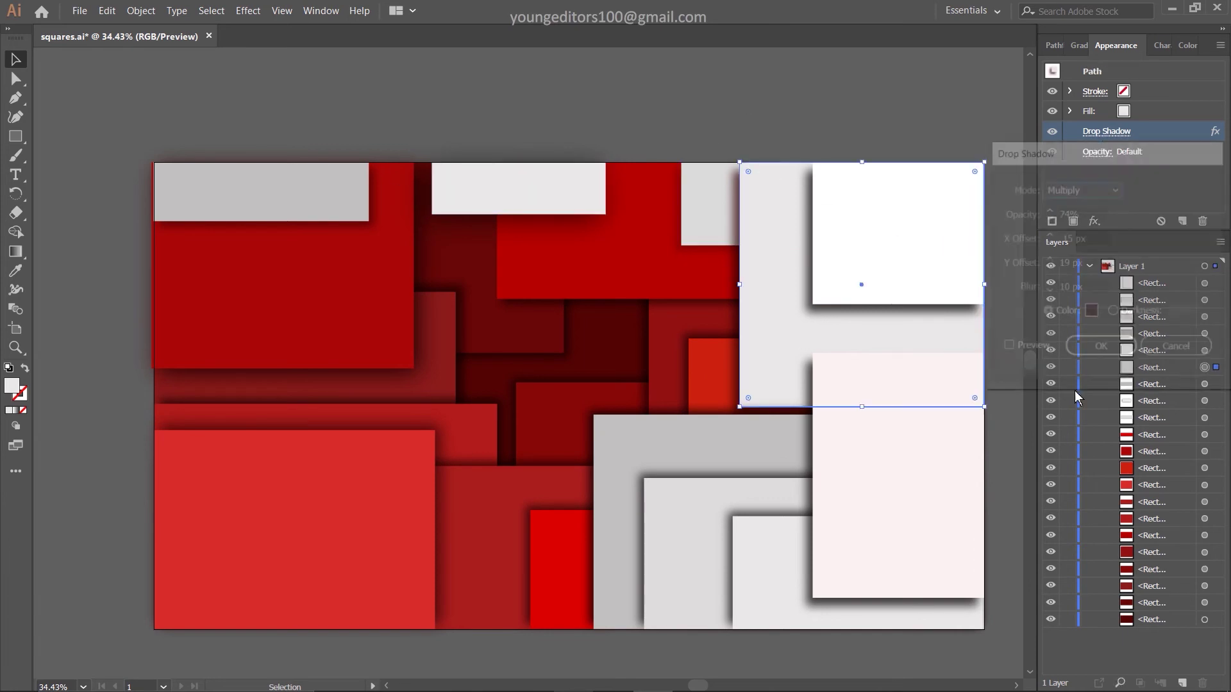
click(1092, 310)
click(785, 253)
key(Return)
key(Return)
key(Escape)
click(792, 101)
key(ctrl+s)
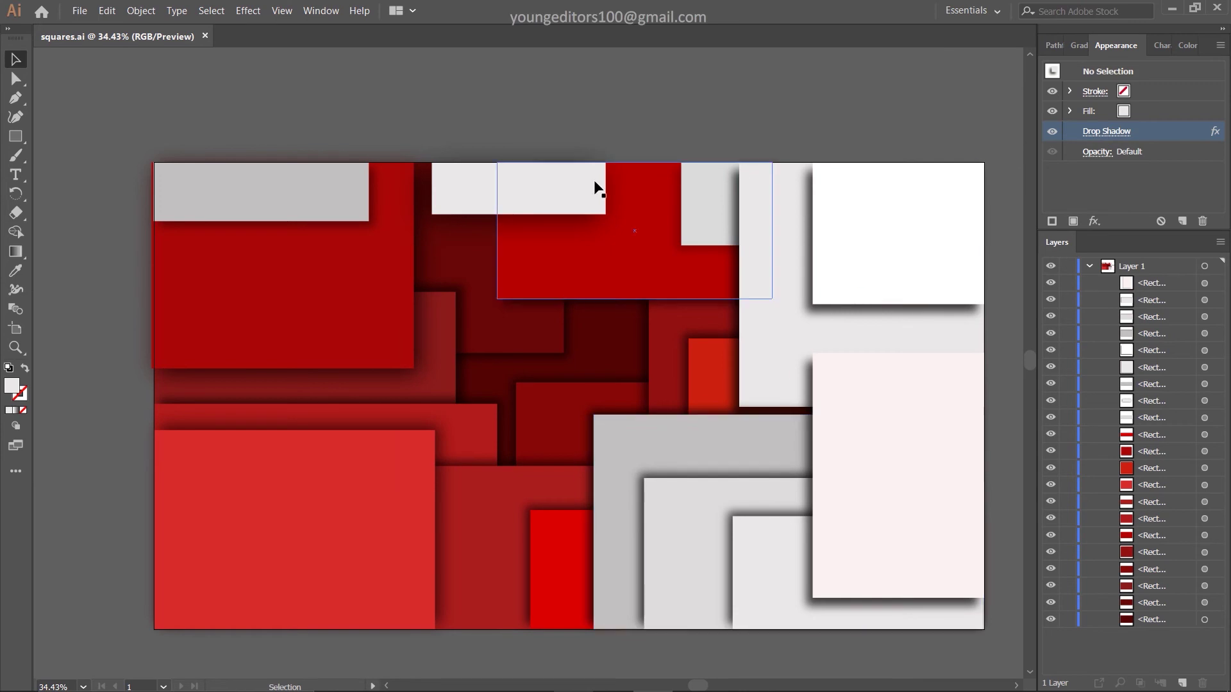
Copy the top-centre white rectangle to the bottom edge and make a shorter copy
drag(540, 205, 411, 621)
double_click(12, 385)
click(785, 256)
key(ctrl+shift+a)
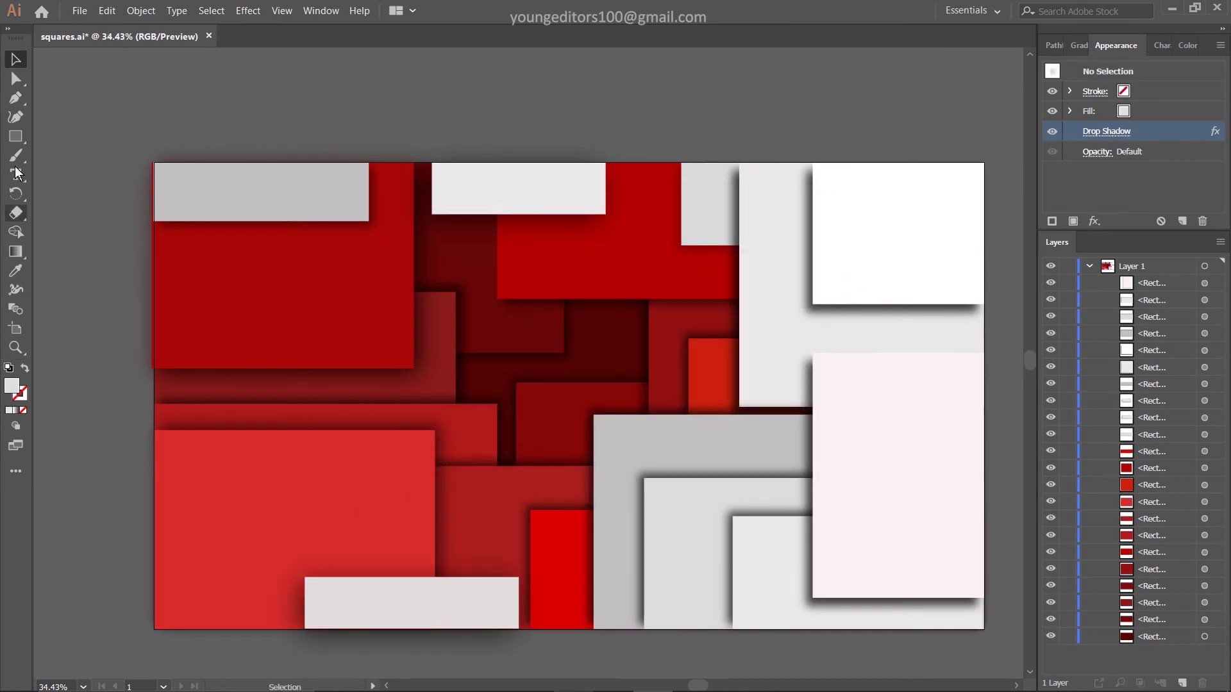
drag(442, 596, 496, 611)
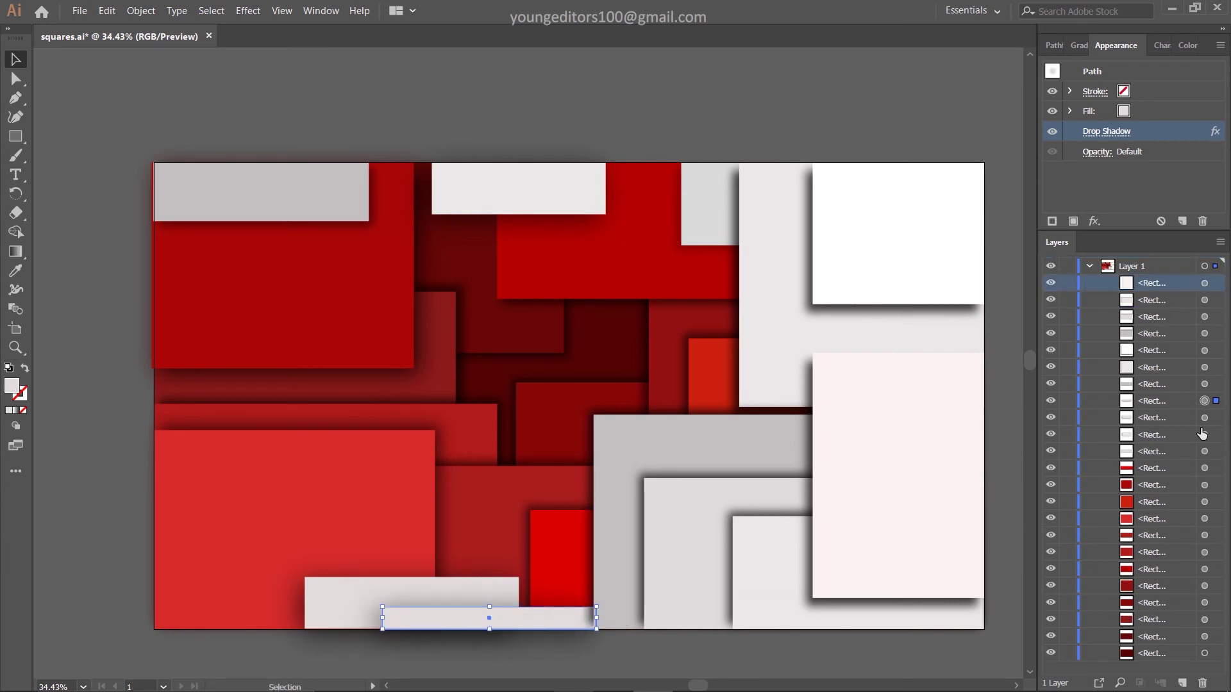
click(333, 609)
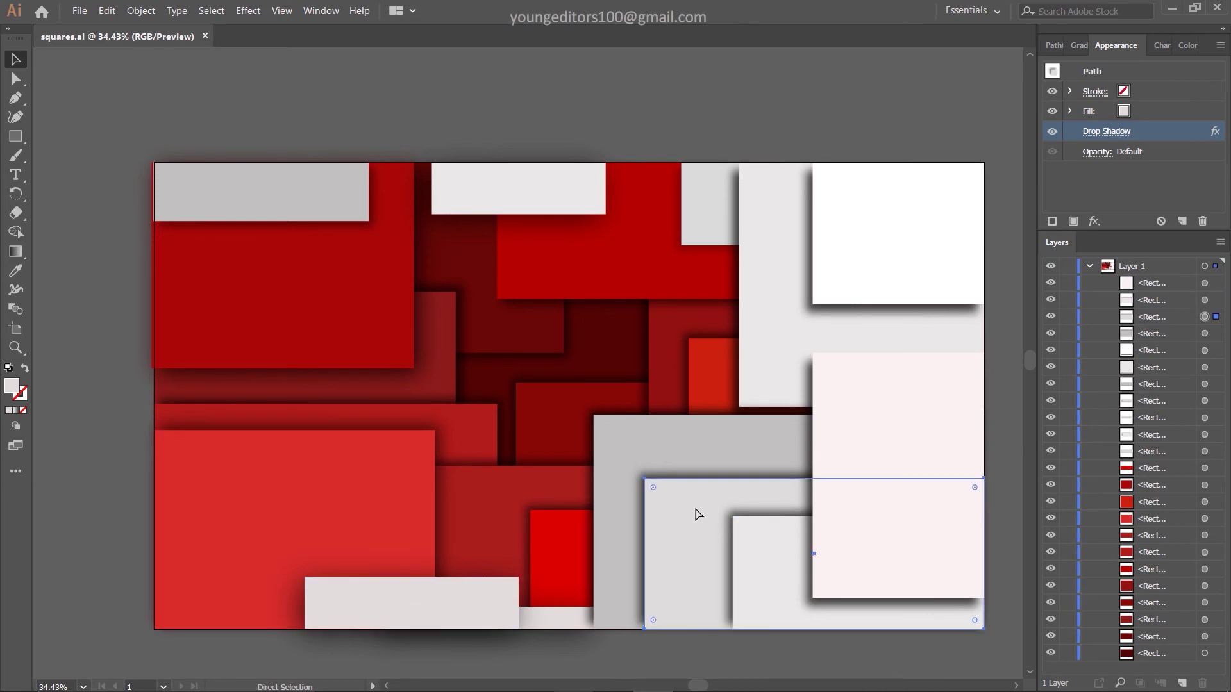
Copy the grey rectangle to the bottom-left and narrow it
drag(695, 513, 204, 513)
drag(493, 556, 379, 564)
click(440, 598)
right_click(440, 599)
click(94, 537)
Set the bottom-left copy's drop shadow blur to 30 px
click(1106, 131)
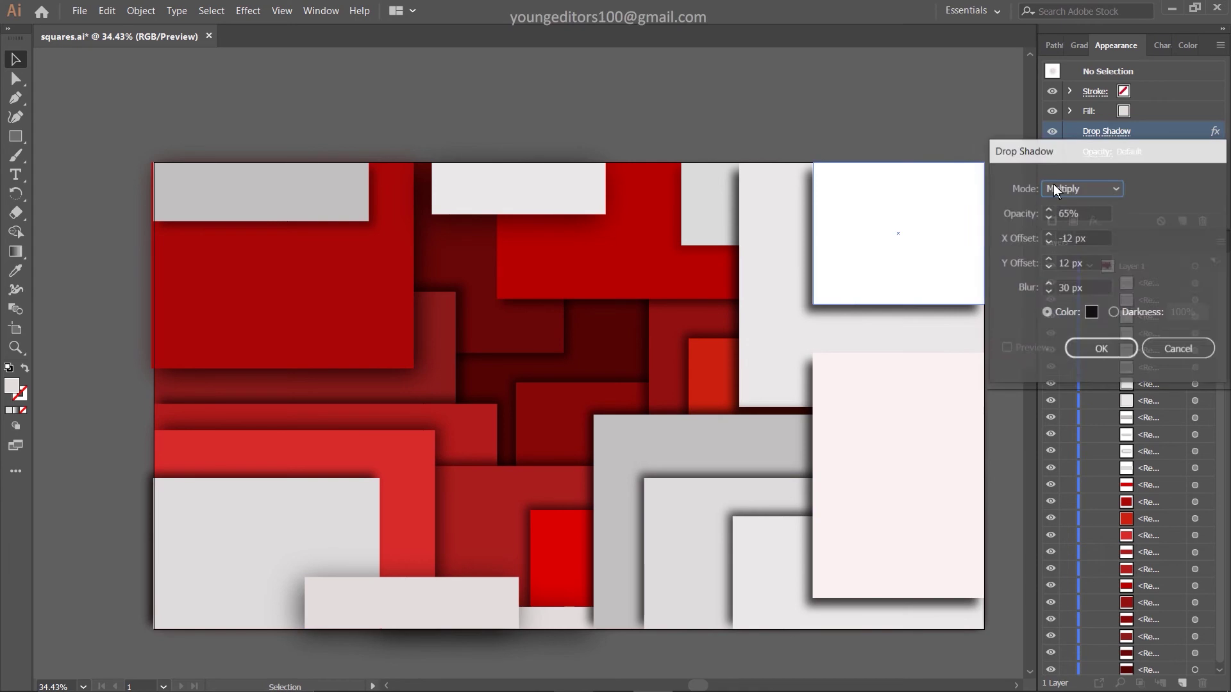
click(1096, 349)
click(1099, 136)
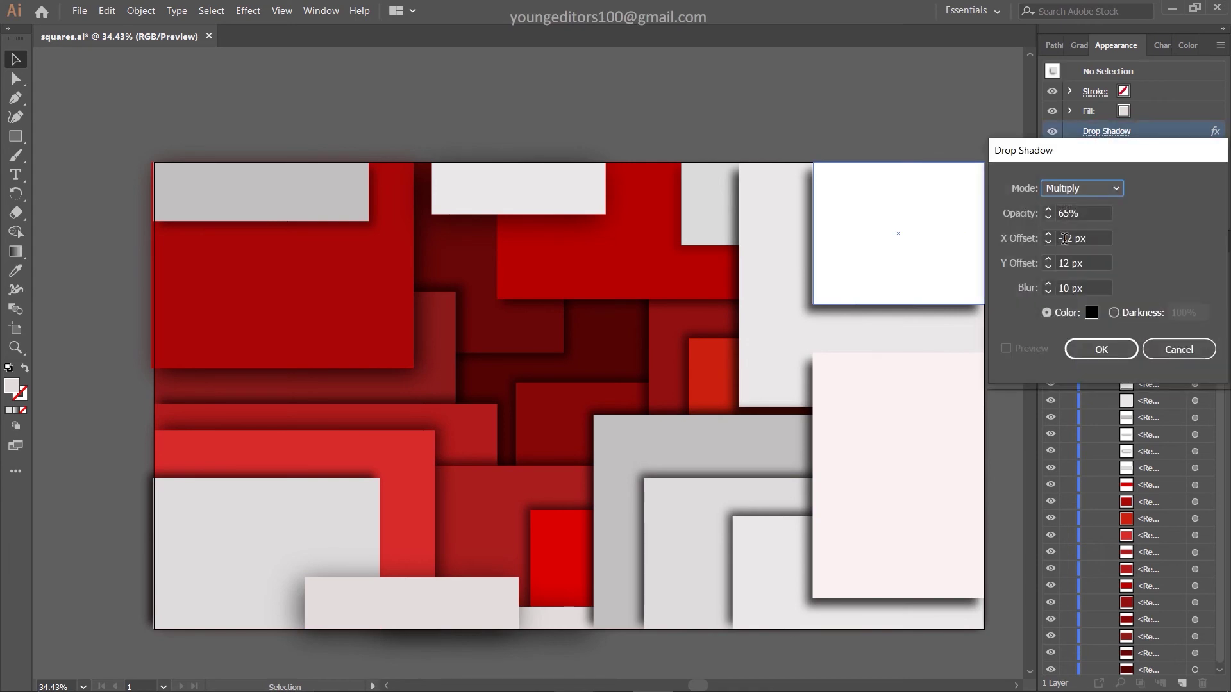
double_click(1069, 288)
text(30)
key(Return)
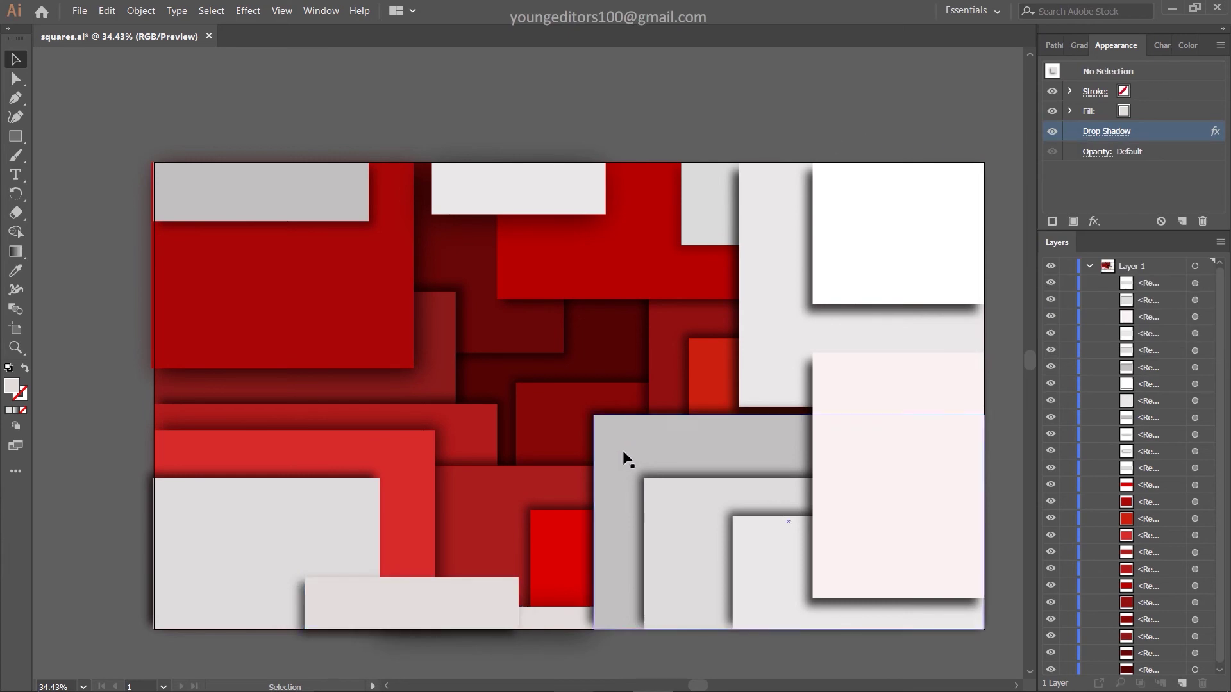
click(1114, 131)
key(Return)
click(795, 109)
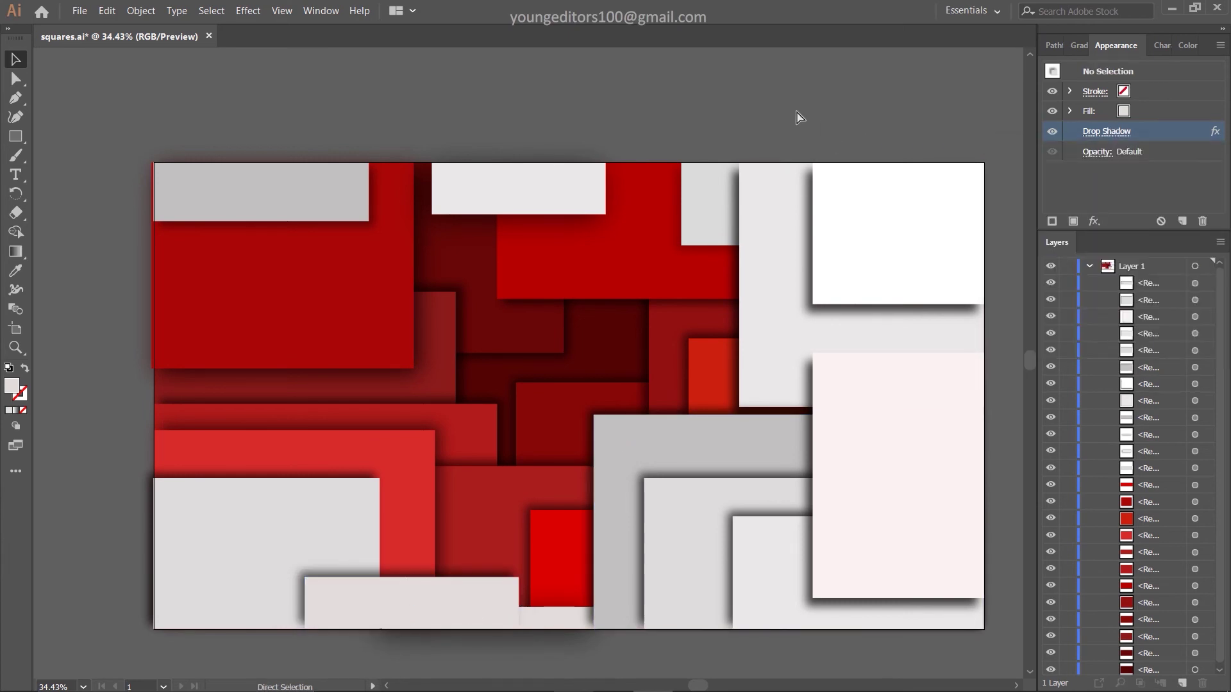
Apply the 65%, -14/-12 px drop shadow to the bottom strip and lower-left rectangle
click(411, 599)
click(1107, 131)
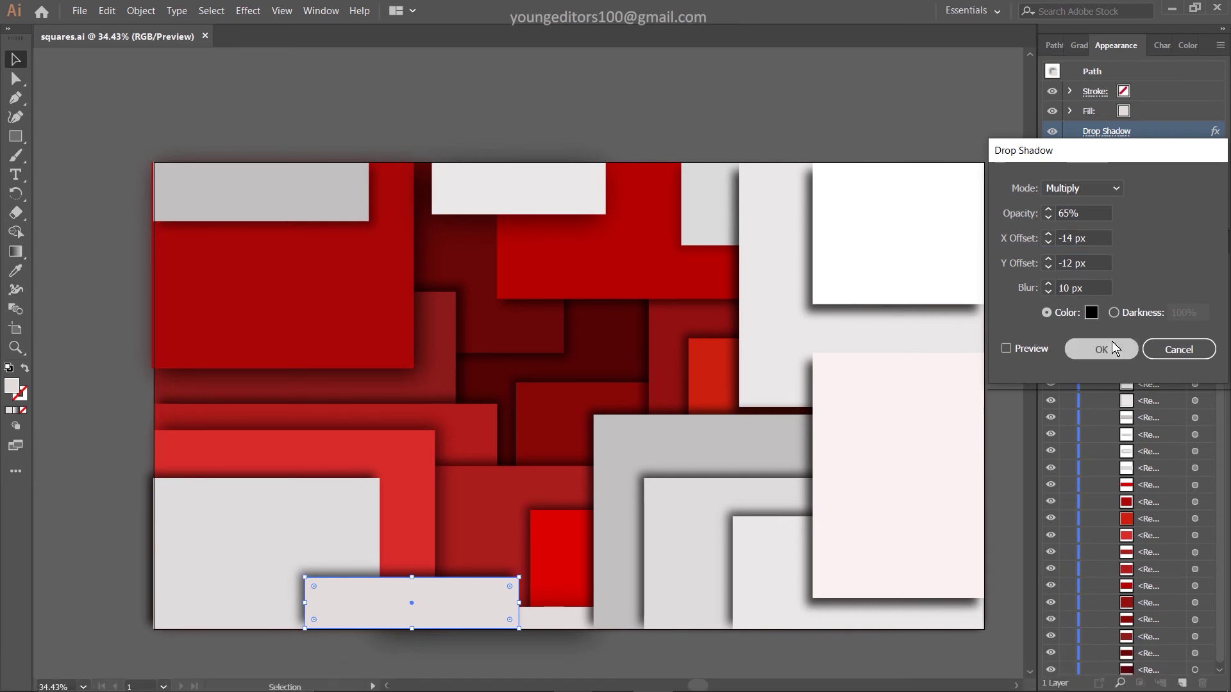
key(Return)
click(572, 676)
click(75, 549)
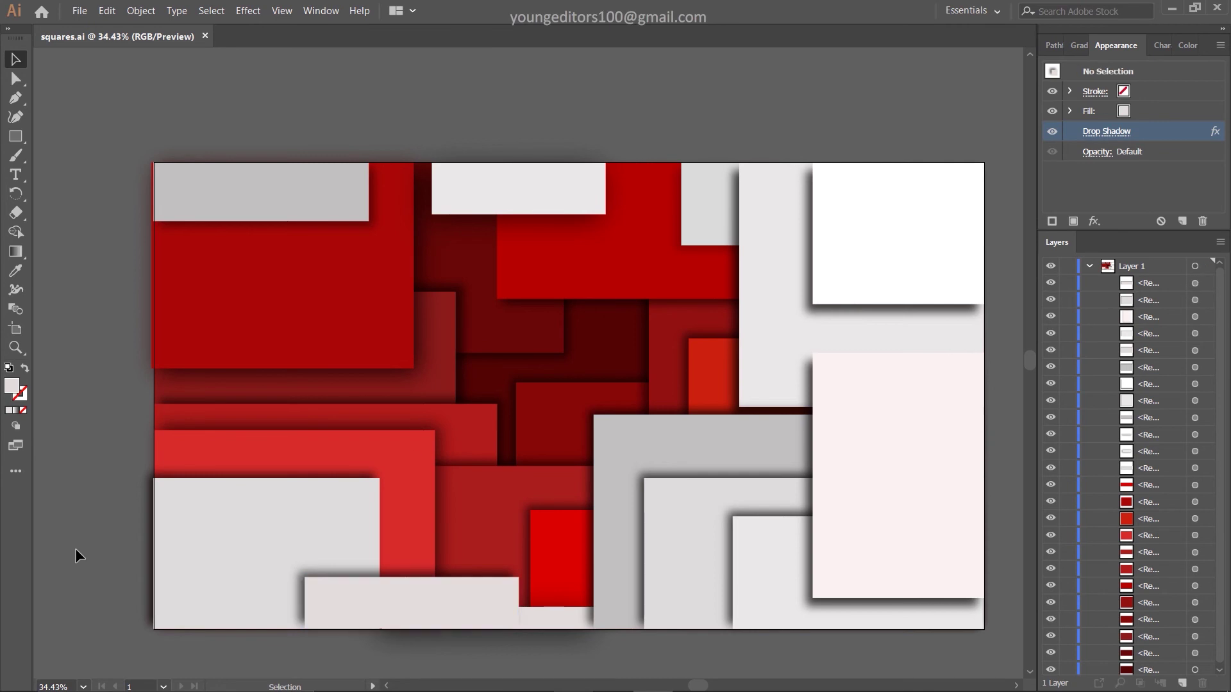
click(290, 534)
click(1106, 131)
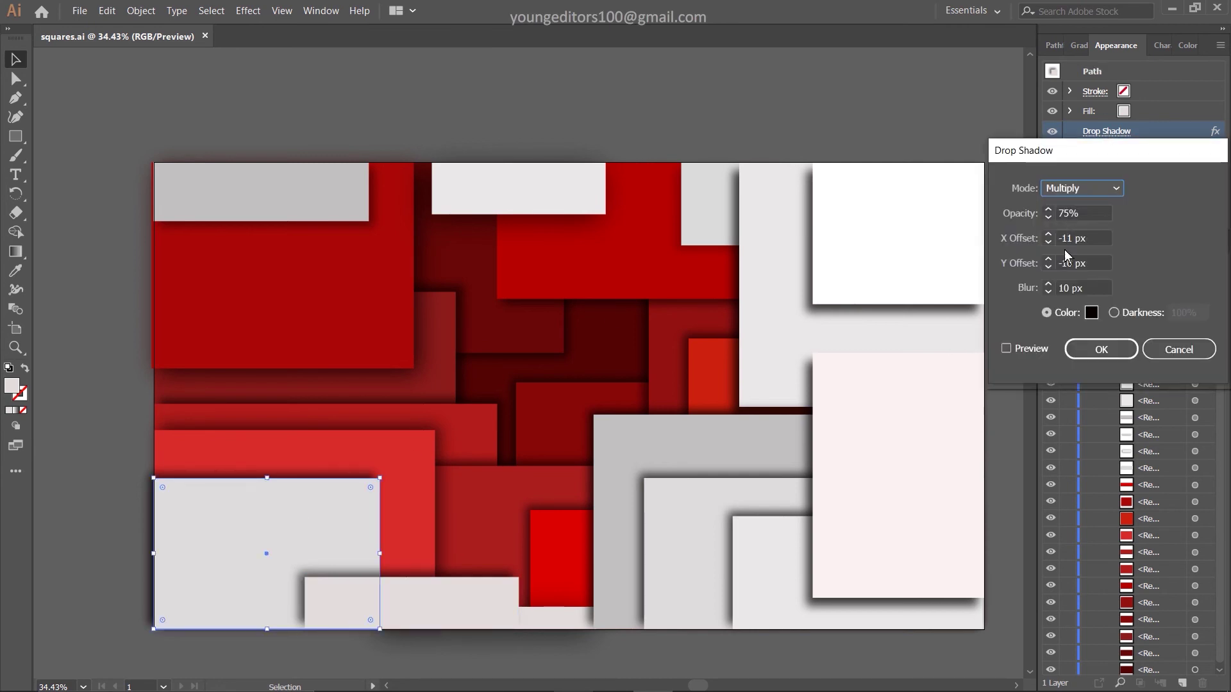
key(Return)
click(703, 157)
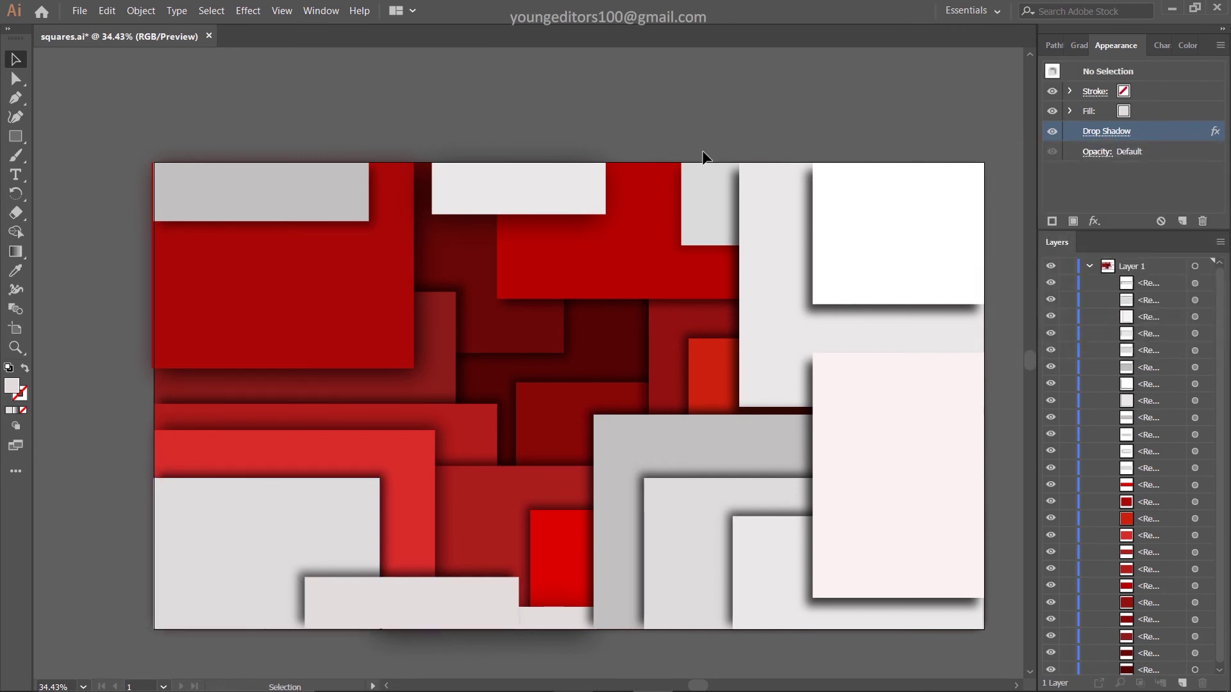
Copy the pink rectangle to the lower left, mirror it, and bring it to front
drag(869, 441, 211, 431)
right_click(273, 447)
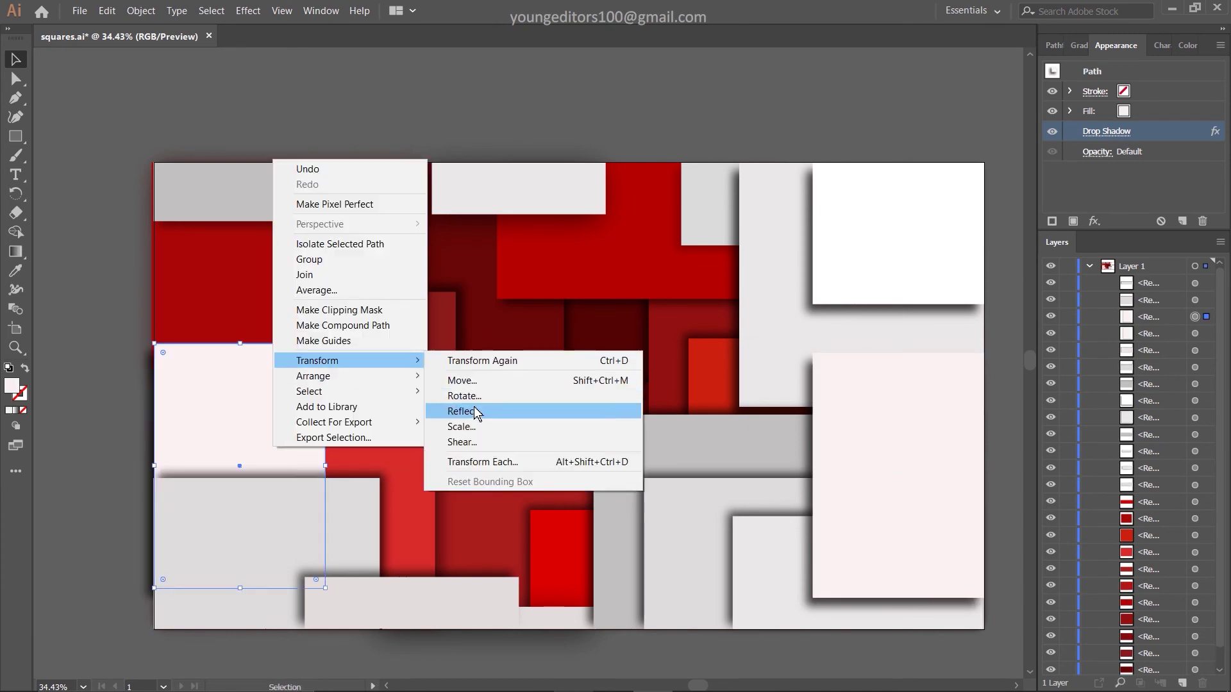
click(474, 411)
key(Return)
right_click(255, 409)
click(443, 346)
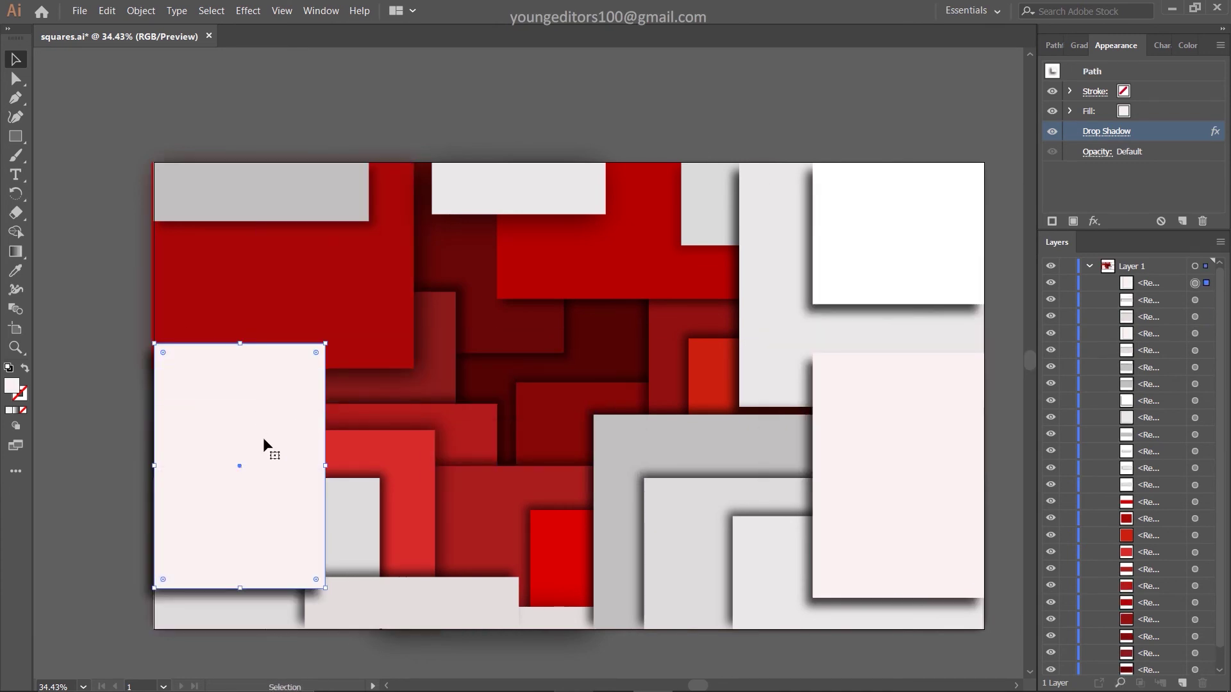
click(1106, 132)
key(Return)
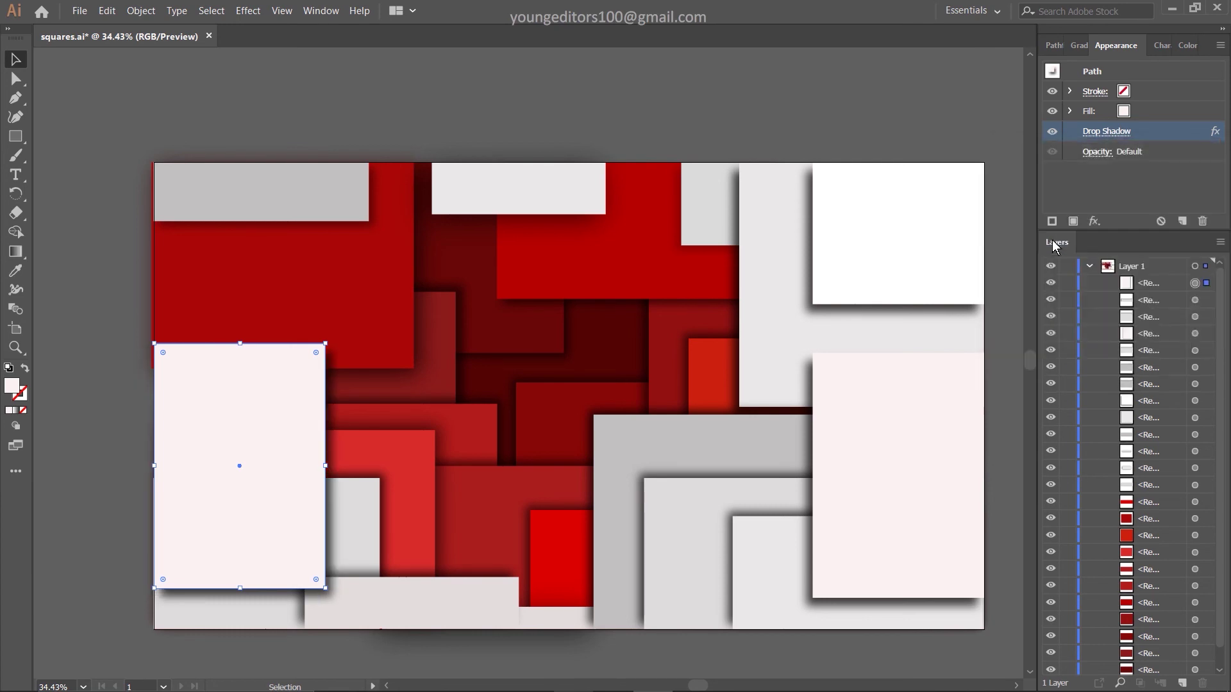
Move the left pink rectangle up and make it narrower
drag(313, 506, 311, 471)
drag(324, 552, 295, 551)
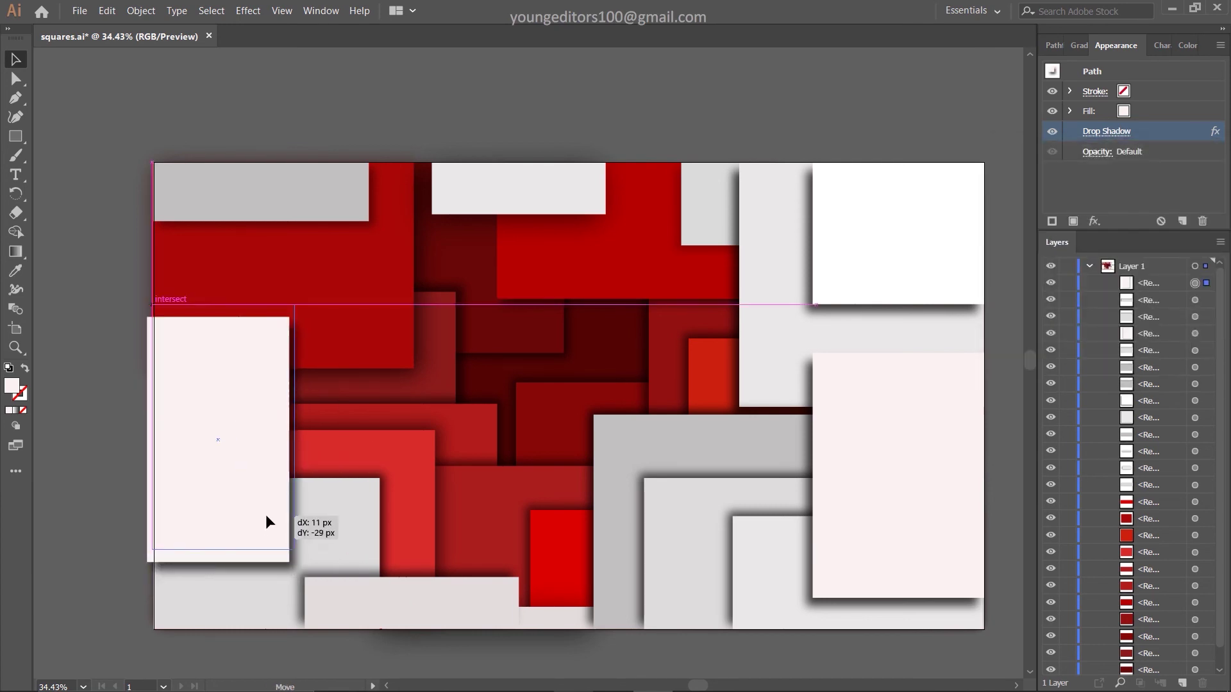
click(1107, 132)
key(Return)
click(806, 112)
Copy a light-grey rectangle to the left and a recoloured pale square to the top-left corner
mouse_move(753, 318)
mouse_down()
mouse_move(165, 418)
mouse_move(336, 356)
mouse_up()
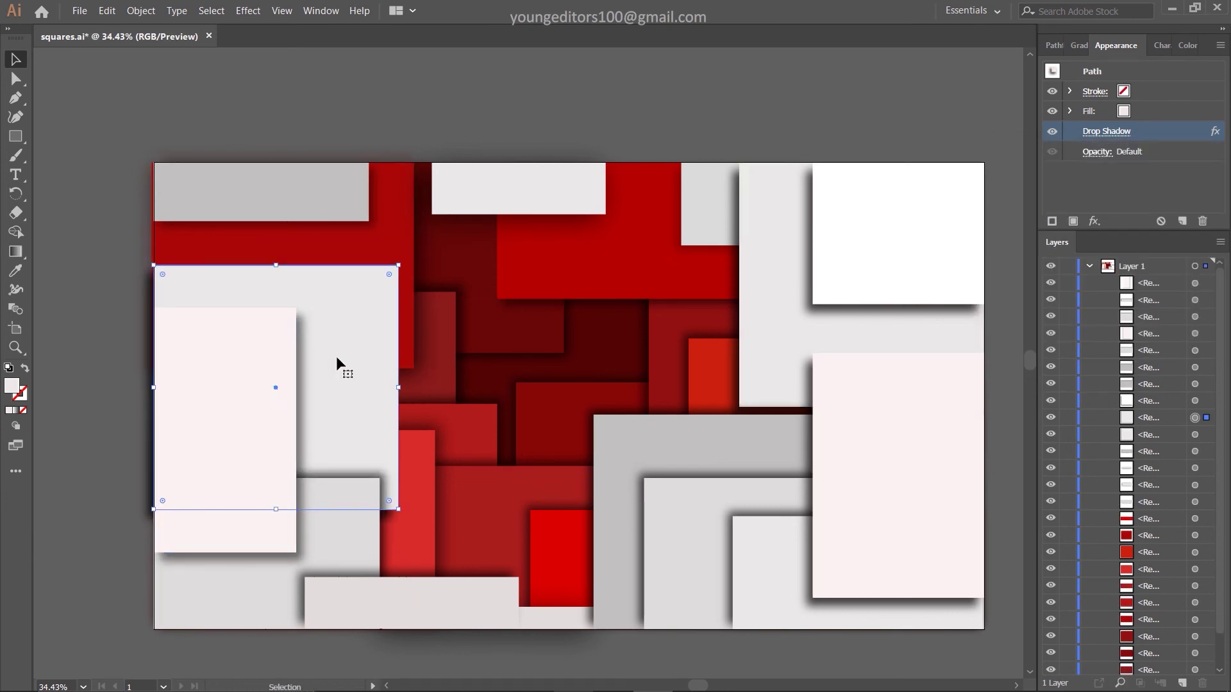
drag(790, 572, 208, 220)
drag(398, 218, 276, 218)
double_click(11, 386)
click(762, 251)
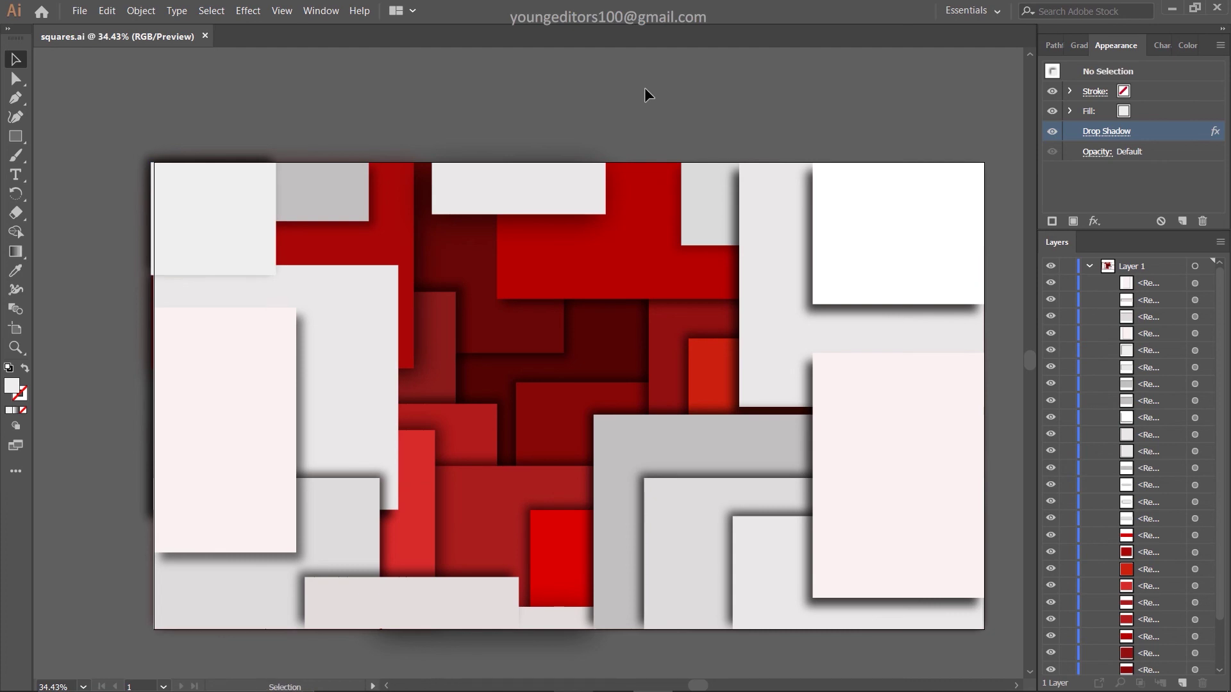
Draw a rectangle the size of the artboard, 1080 px tall, from its top-left corner
click(16, 136)
click(152, 164)
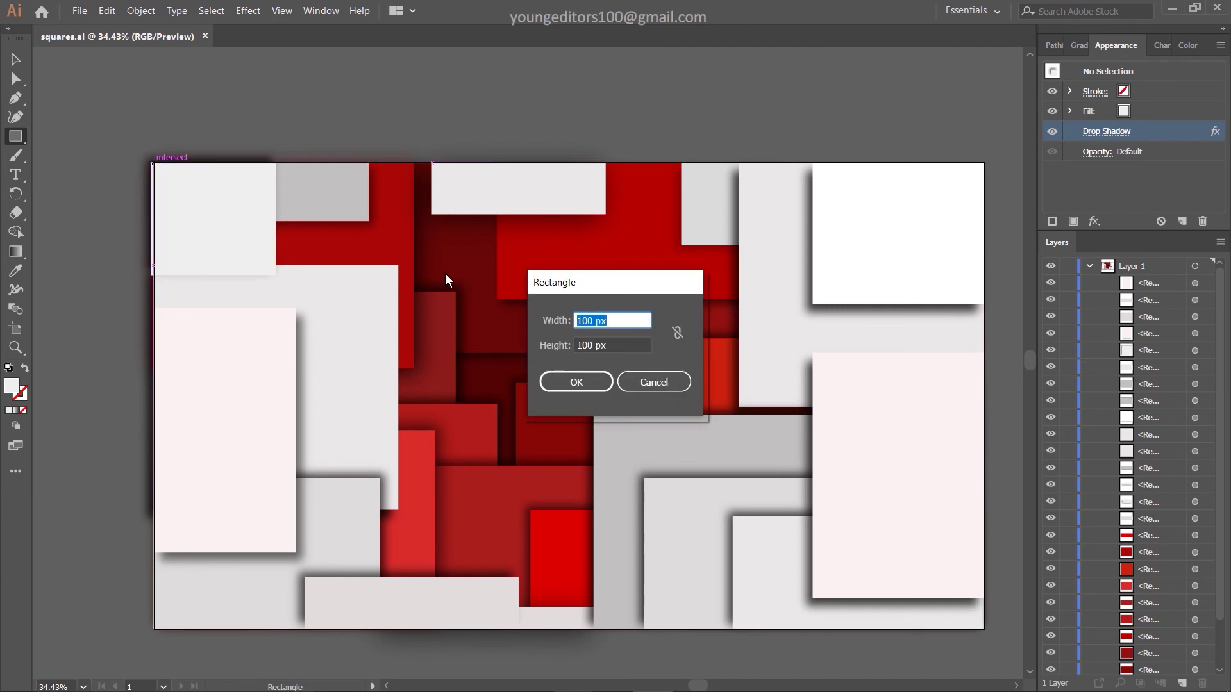
key(Tab)
text(1080)
key(Return)
key(v)
Give the frame rectangle no fill and a thick black stroke
click(23, 410)
double_click(25, 394)
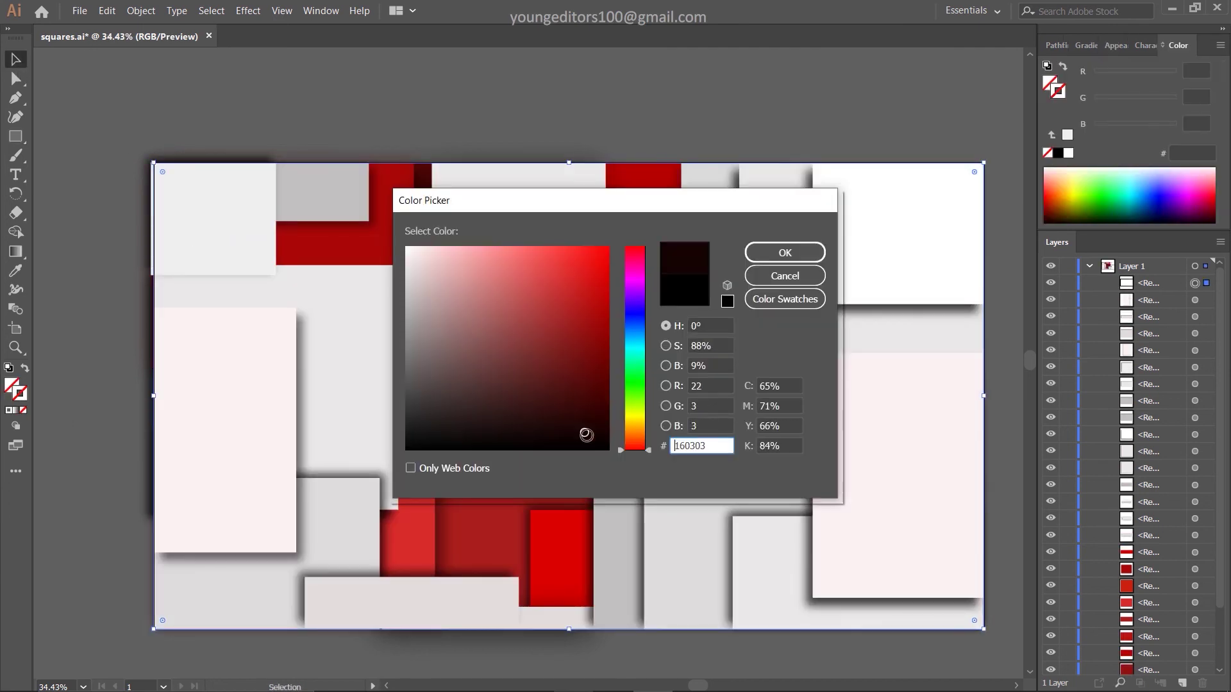
click(793, 253)
click(1115, 45)
click(1154, 88)
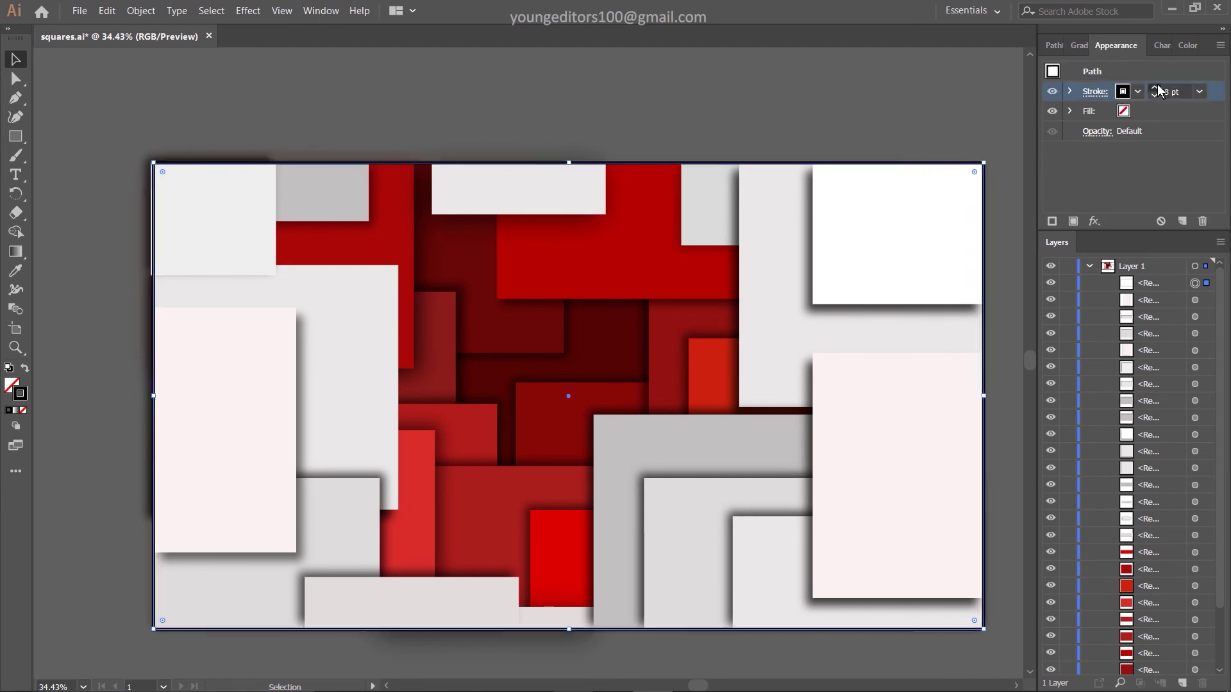
click(1155, 88)
Apply a Gaussian Blur to the frame and raise its stroke to 56 pt
click(248, 10)
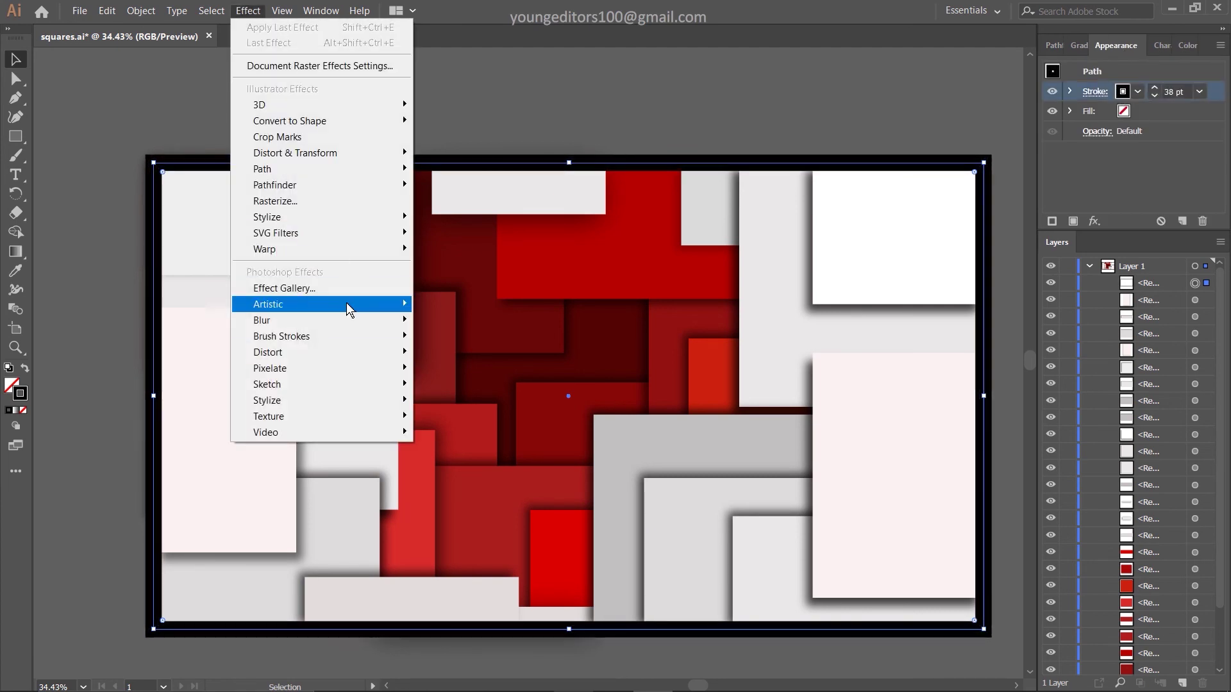
click(449, 319)
click(907, 401)
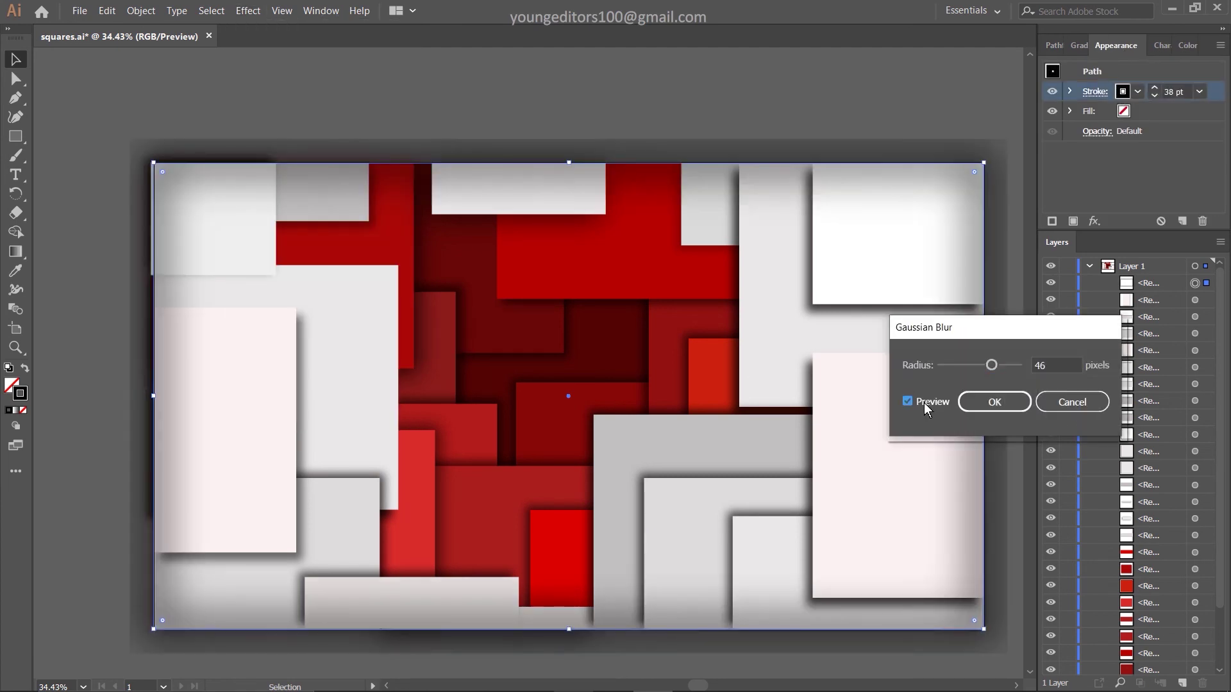
click(997, 401)
click(1155, 88)
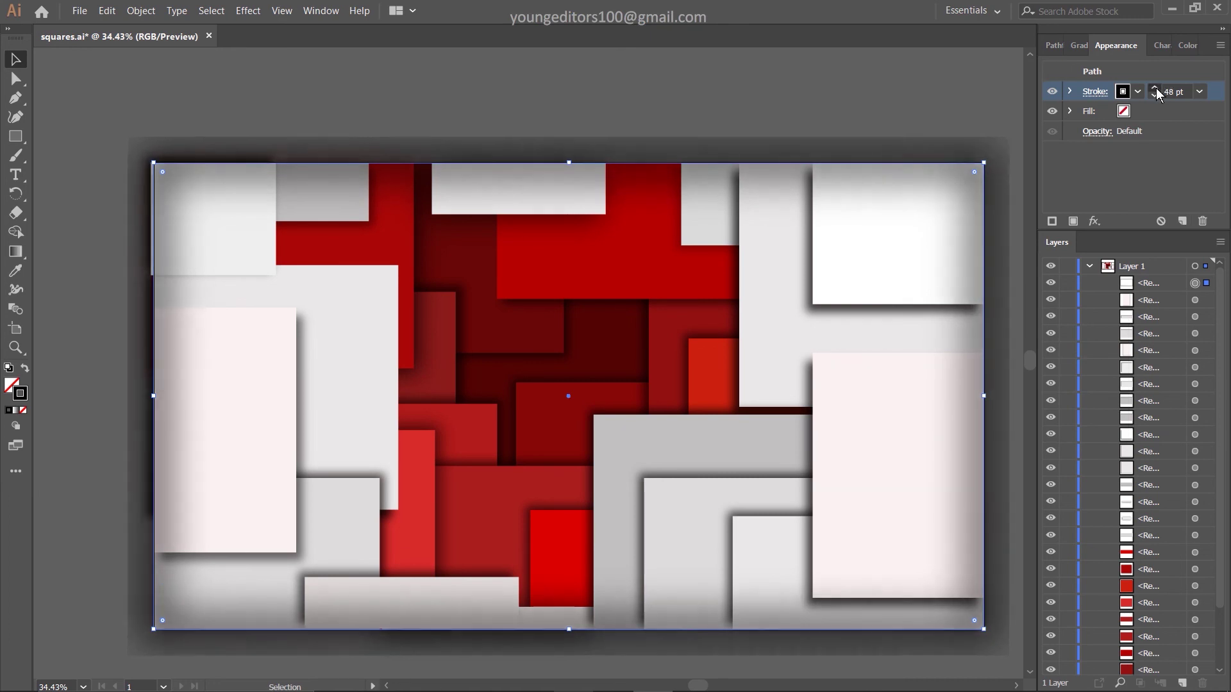
Try a Multiply Inner Glow on the frame, then cancel it
click(248, 10)
click(481, 255)
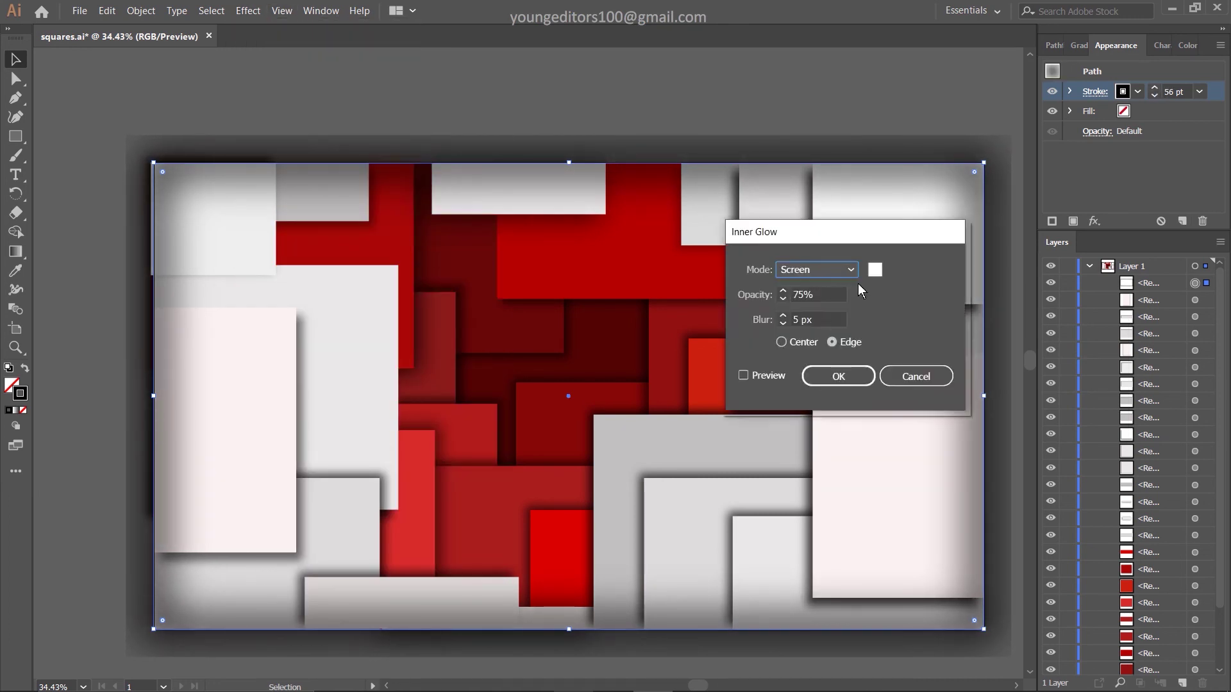
click(875, 269)
click(776, 378)
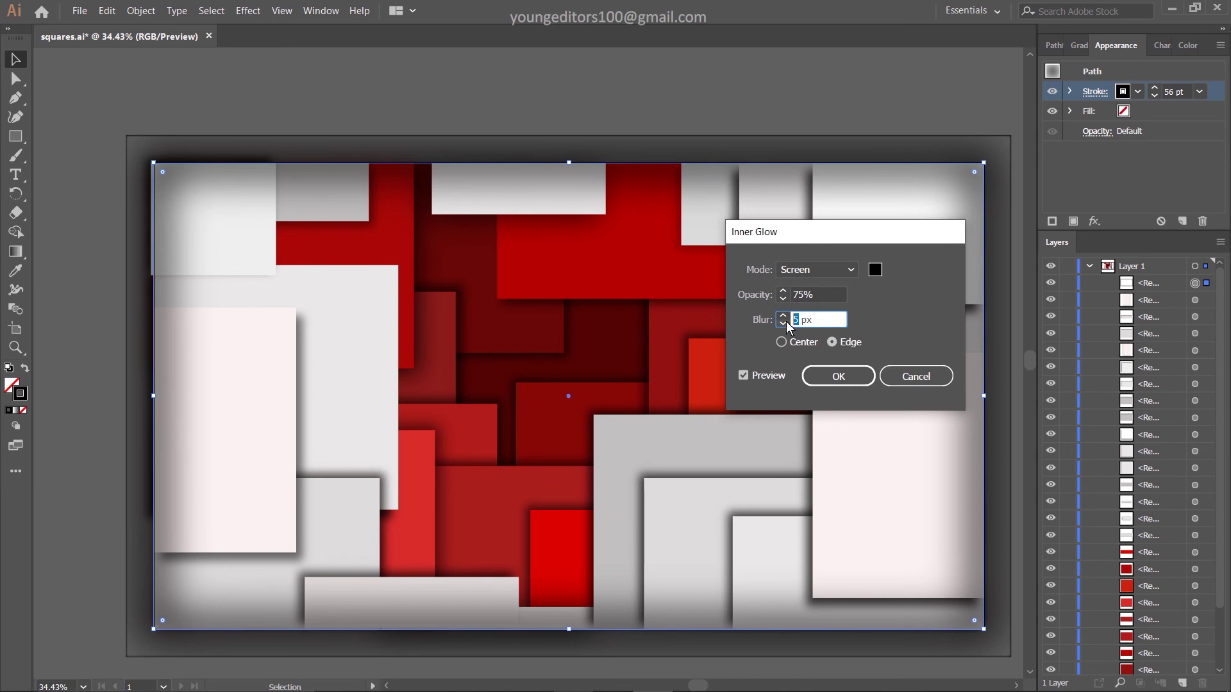
click(818, 320)
text(25)
click(852, 271)
click(823, 310)
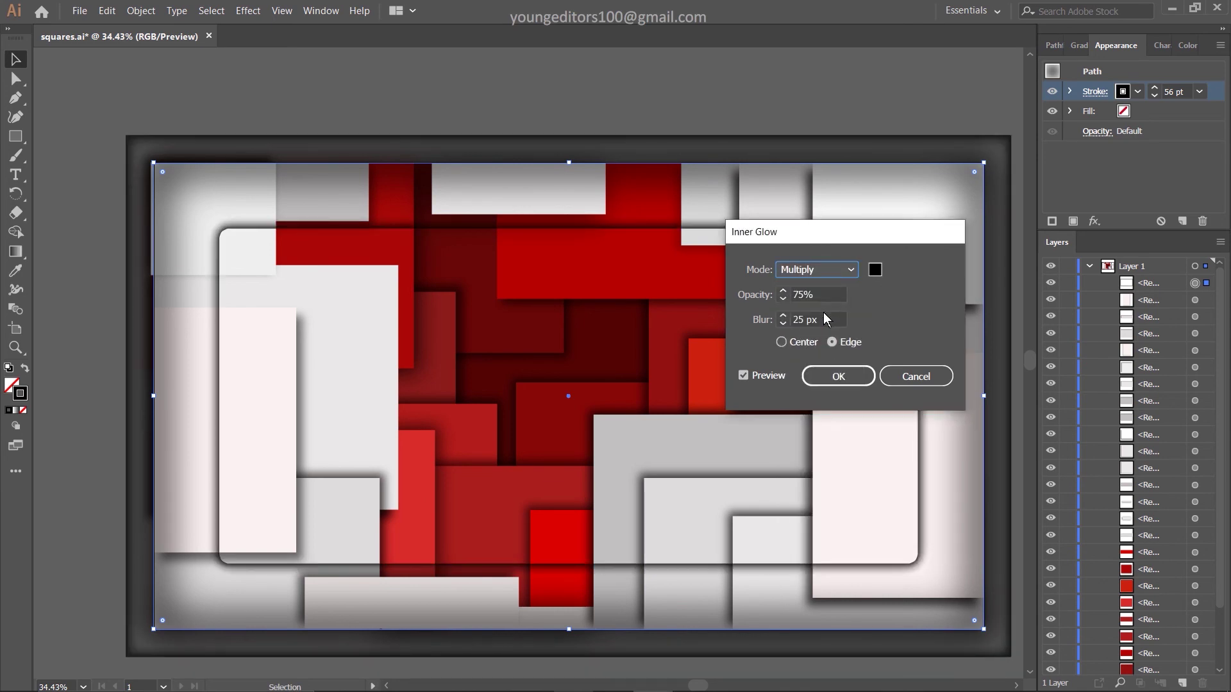
click(898, 382)
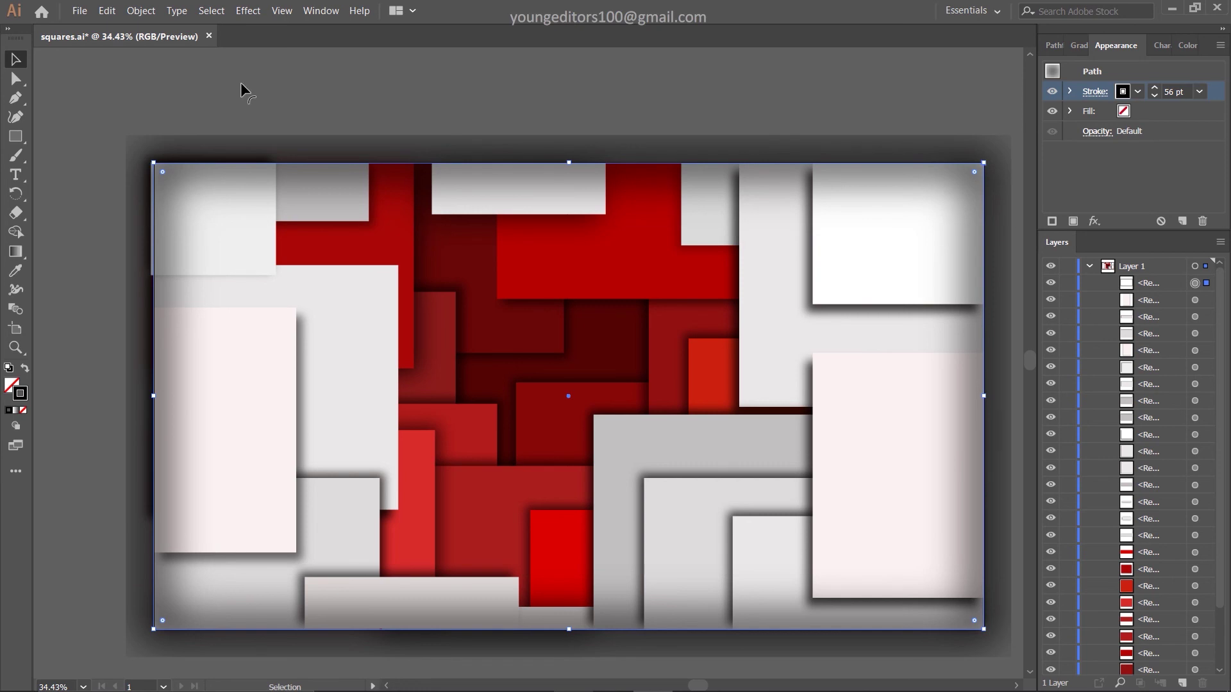
Fill the frame with a reversed radial gradient spread large across the artwork
key(ctrl+z)
key(ctrl+z)
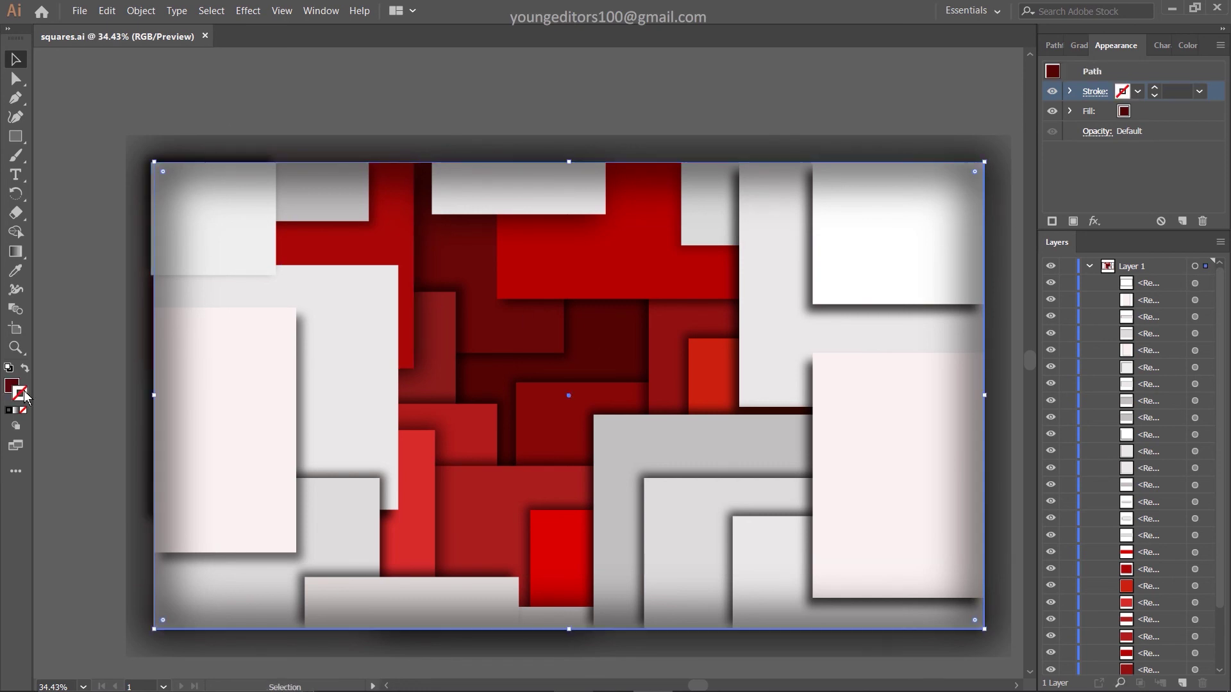
double_click(11, 387)
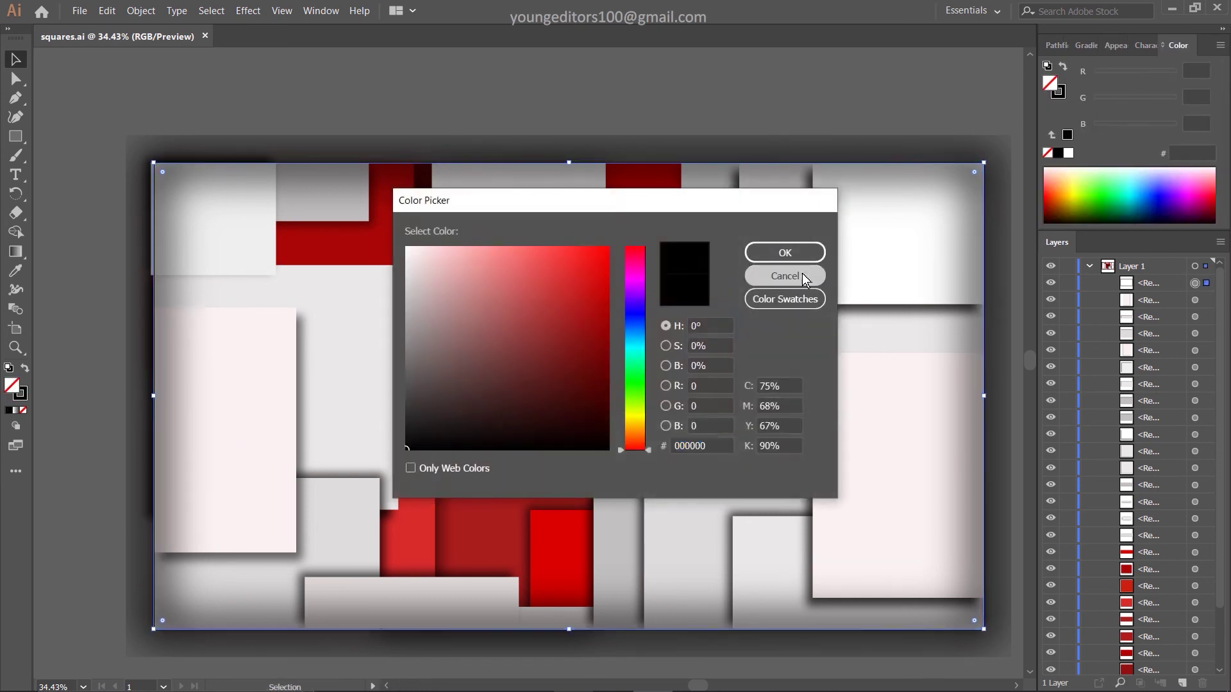
click(802, 273)
click(1055, 73)
click(1137, 70)
click(1135, 92)
mouse_move(614, 651)
mouse_down()
mouse_move(550, 447)
mouse_move(536, 322)
mouse_up()
click(1053, 129)
mouse_move(614, 652)
mouse_down()
mouse_move(578, 379)
mouse_move(978, 540)
mouse_up()
Set the frame's transparency blend mode to Multiply
click(1132, 45)
click(1097, 131)
click(15, 59)
click(1097, 191)
click(967, 222)
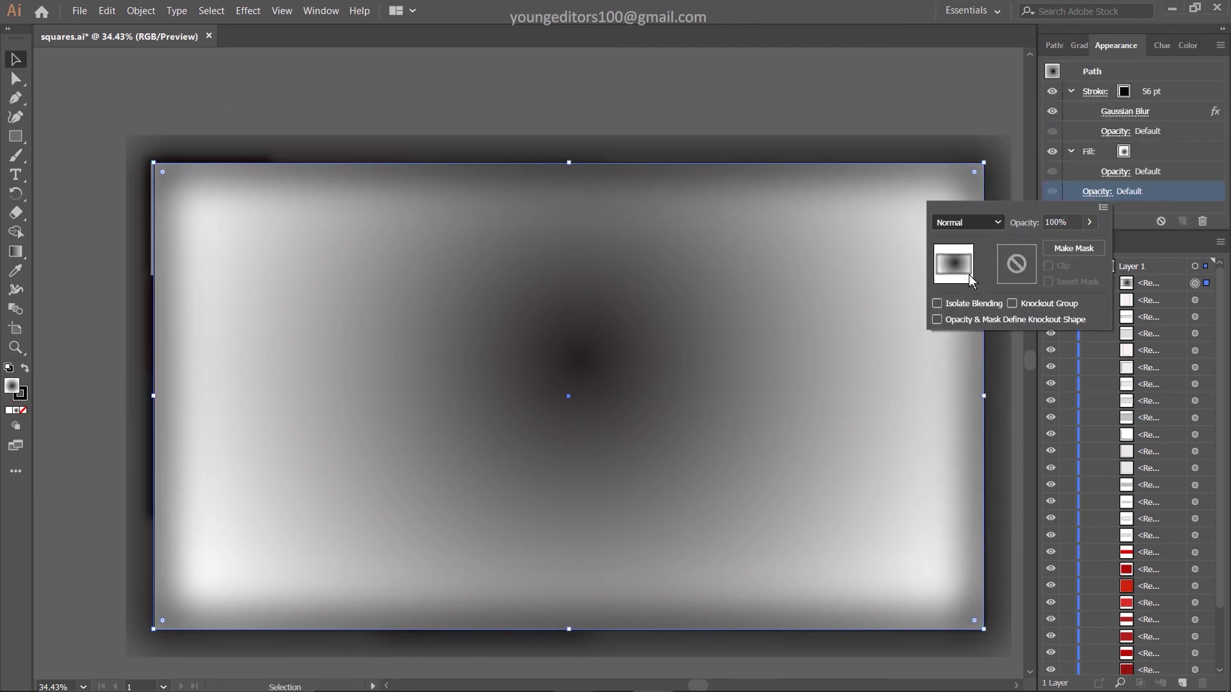
click(965, 274)
click(953, 89)
Set the left gradient stop's opacity to 0%
click(1079, 45)
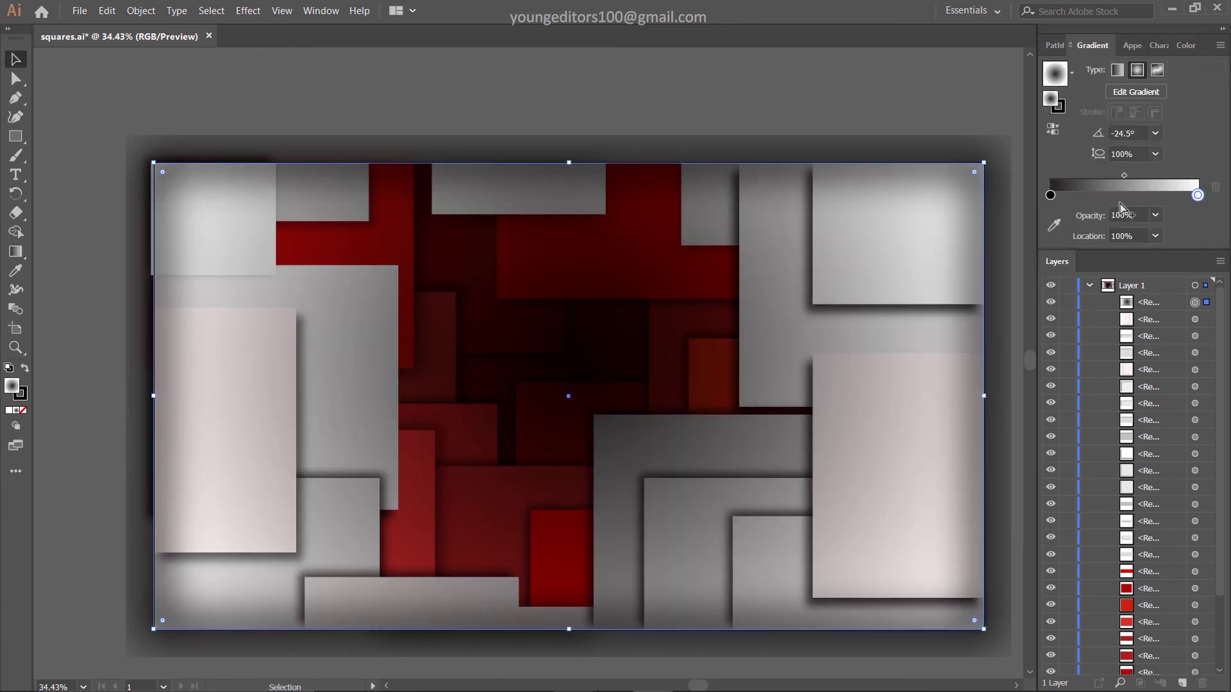
text(0)
click(1050, 195)
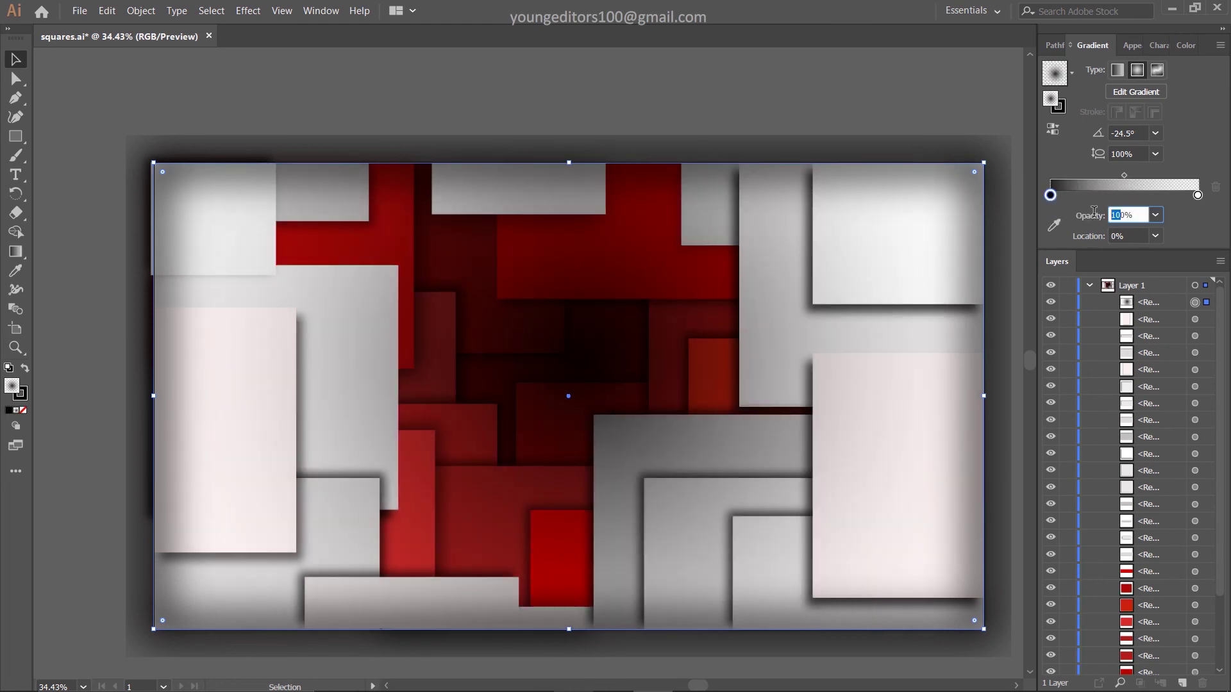
text(0)
key(Return)
click(940, 71)
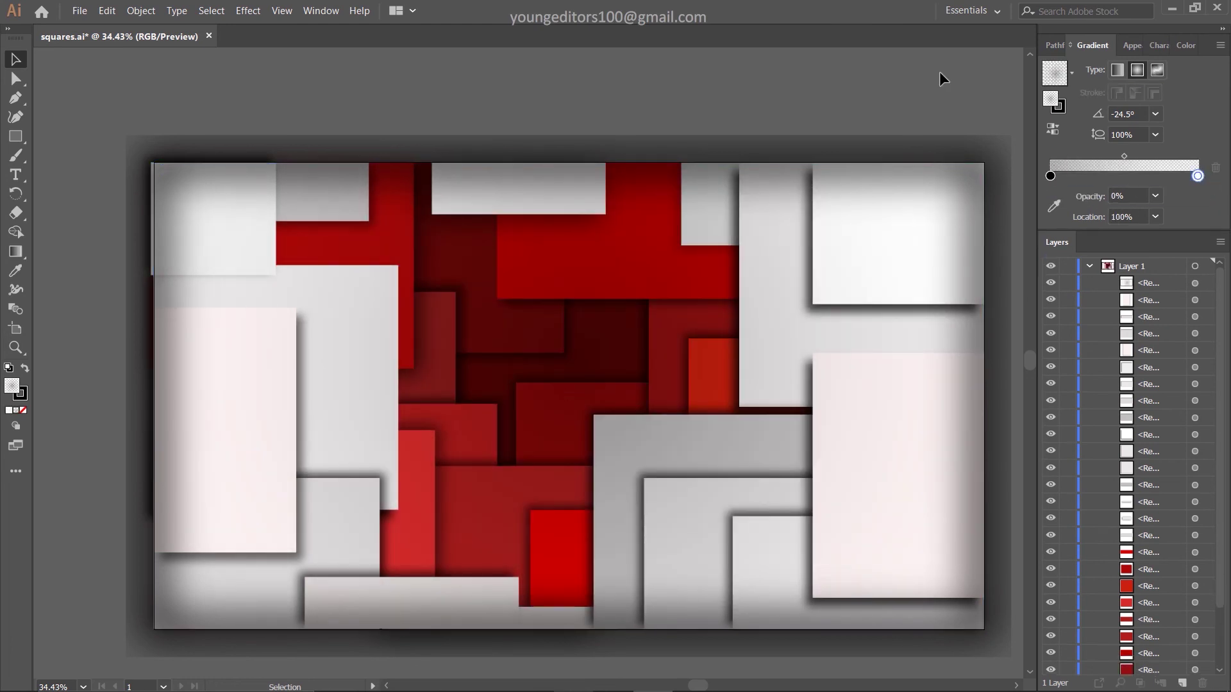
Slightly increase the vignette's Gaussian Blur radius and save the file
click(201, 324)
click(1132, 45)
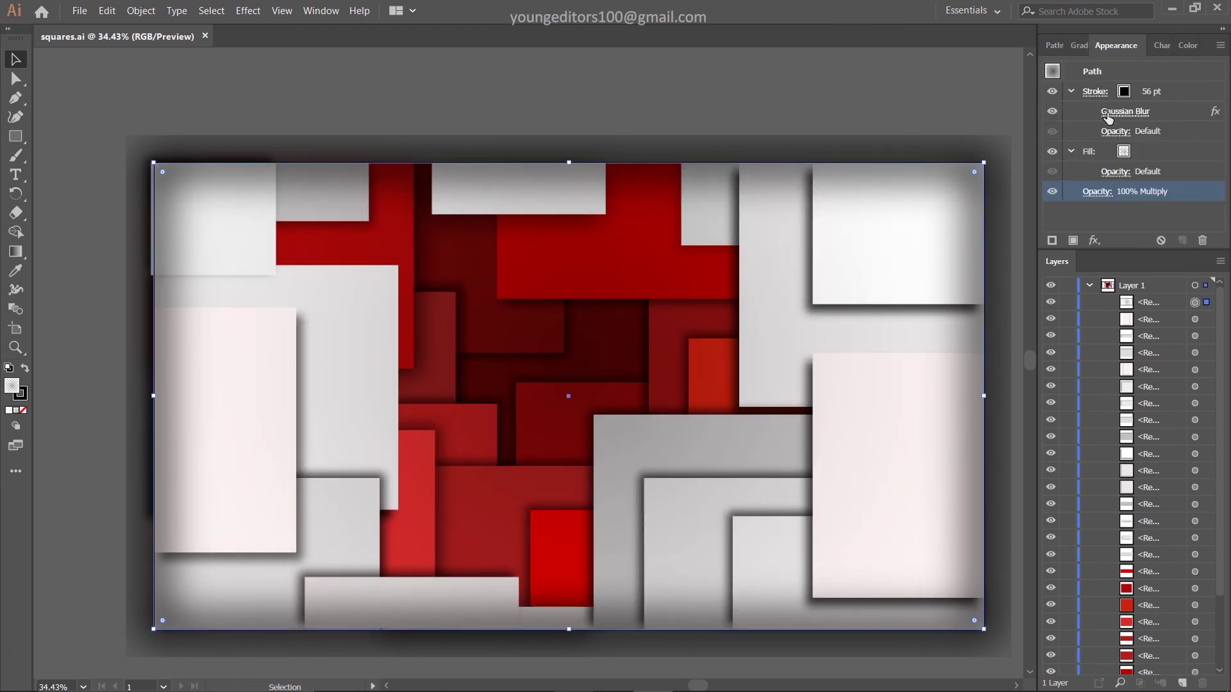
click(1125, 111)
drag(991, 364, 1001, 364)
key(Return)
click(889, 101)
click(79, 10)
click(83, 124)
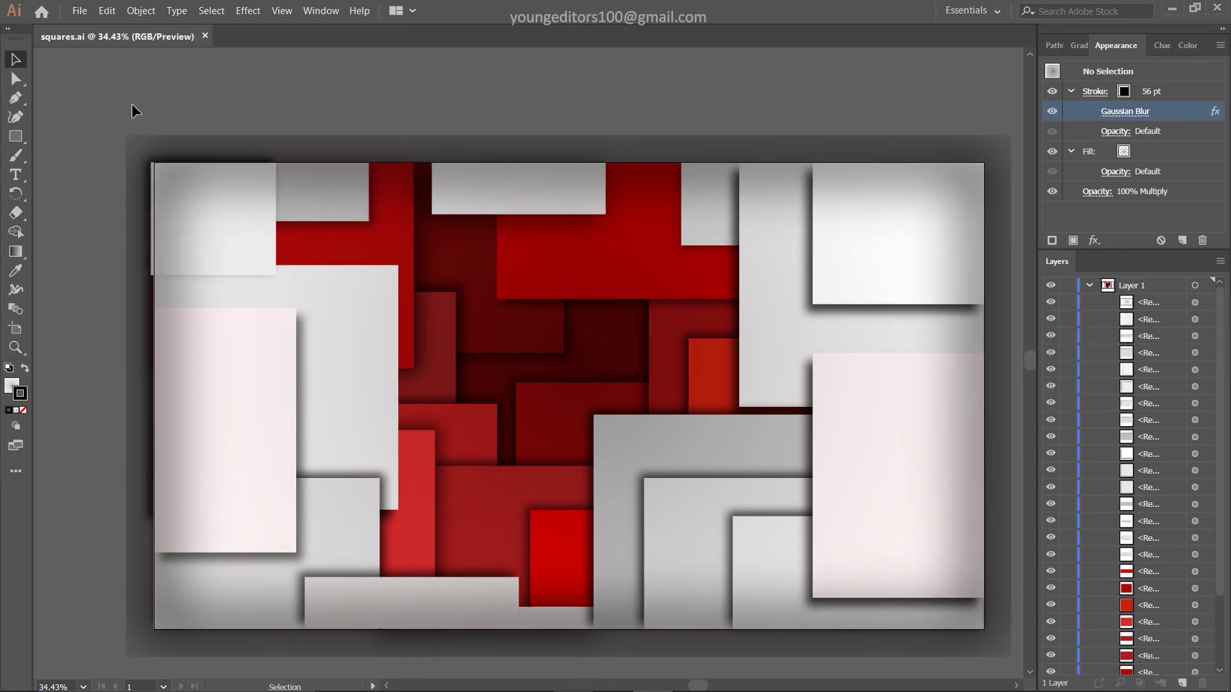
Switch to Trim View, select all the artwork, then clear the selection
click(281, 10)
click(295, 93)
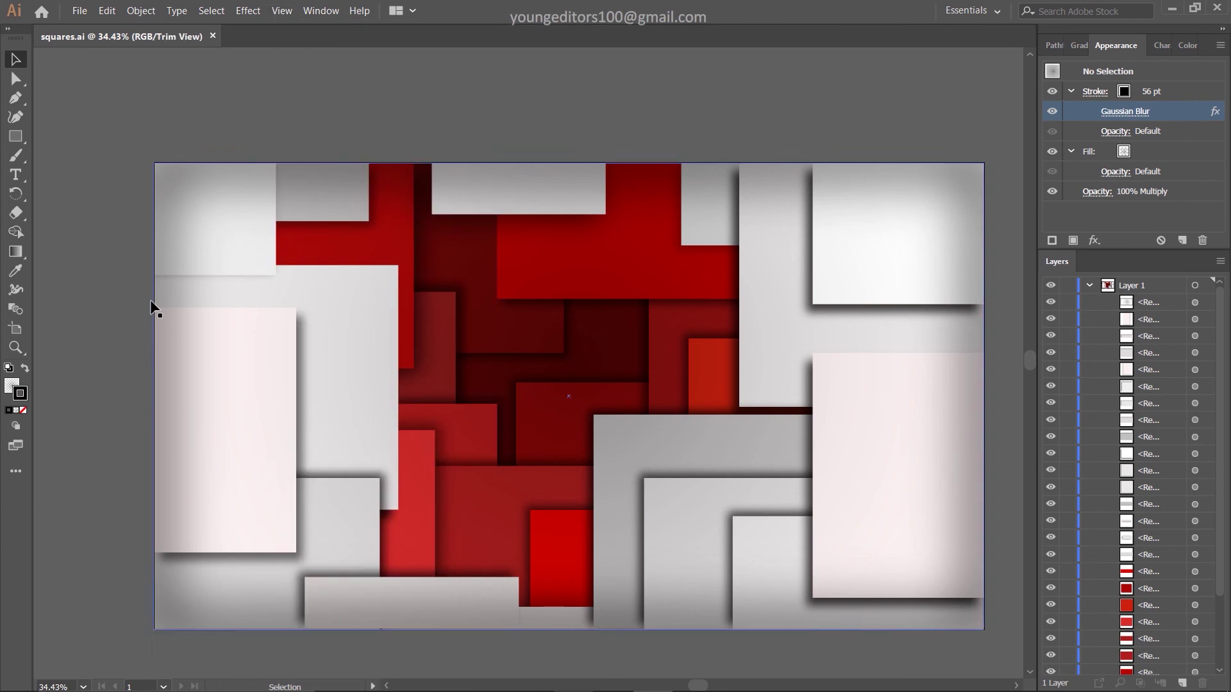
key(ctrl+a)
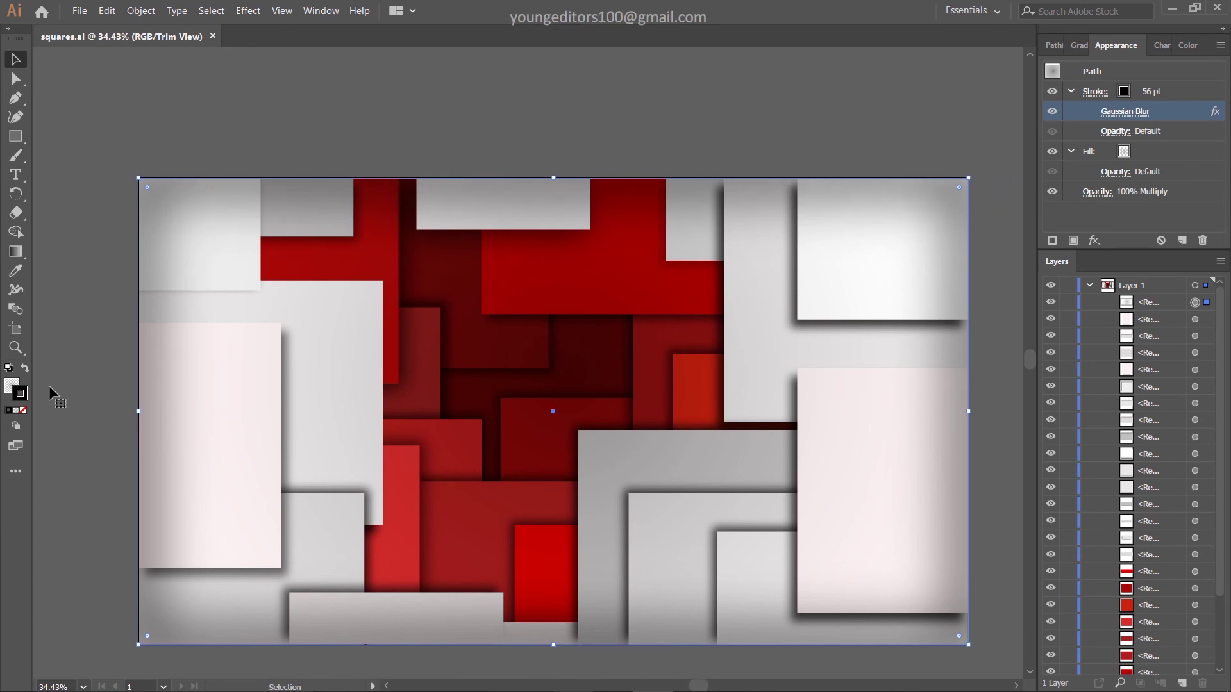
click(40, 291)
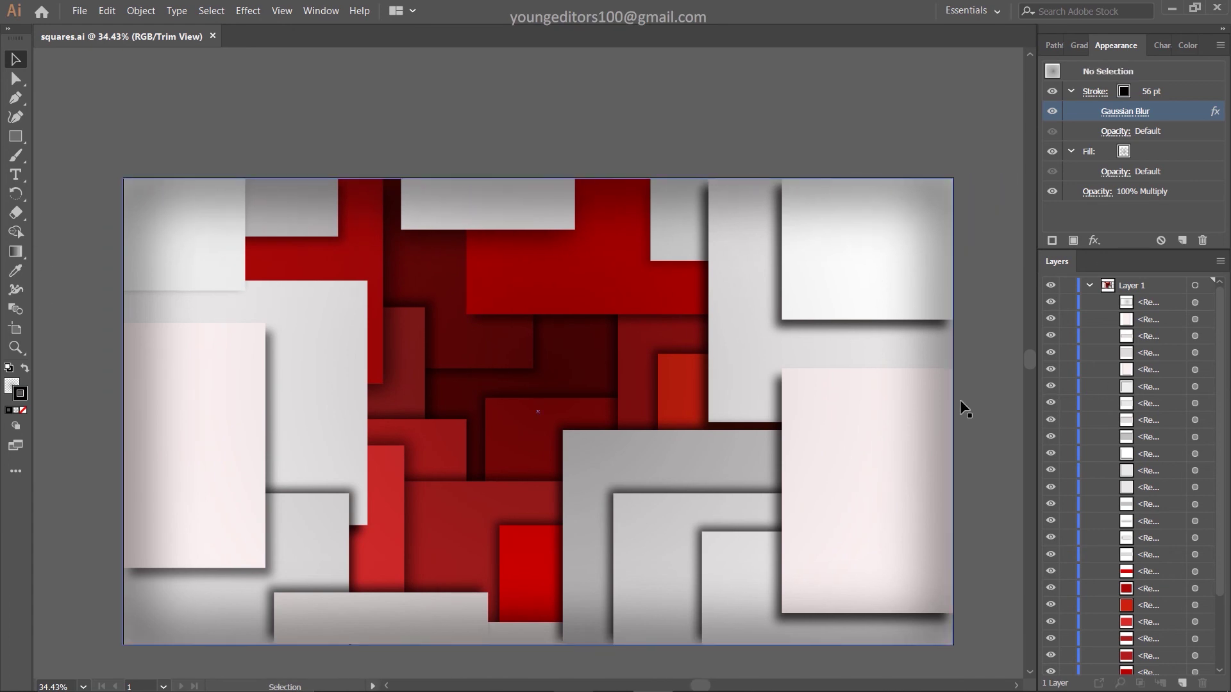